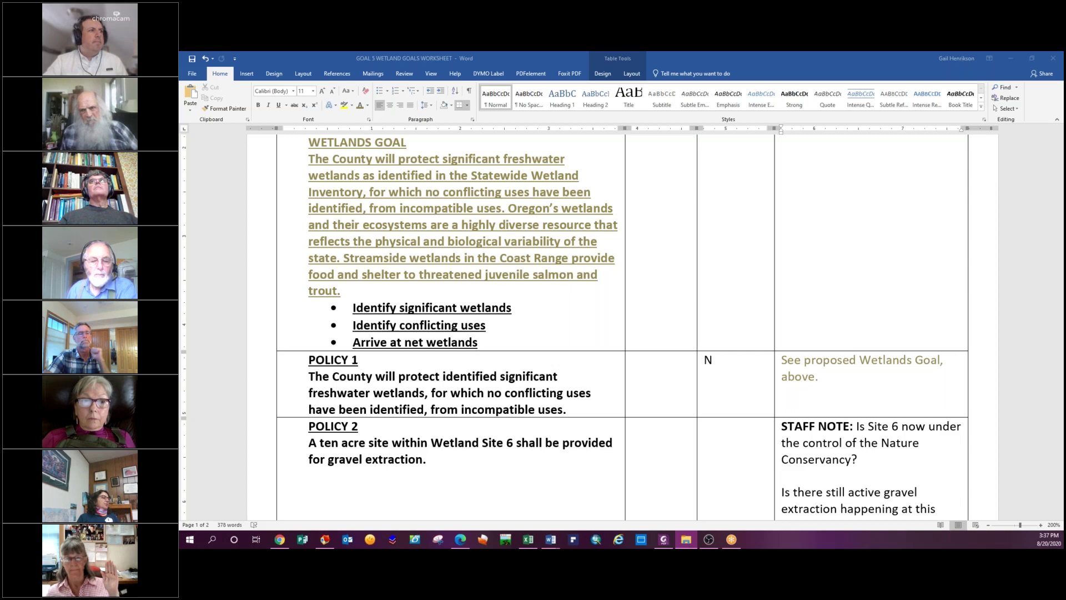
key("alt+Tab")
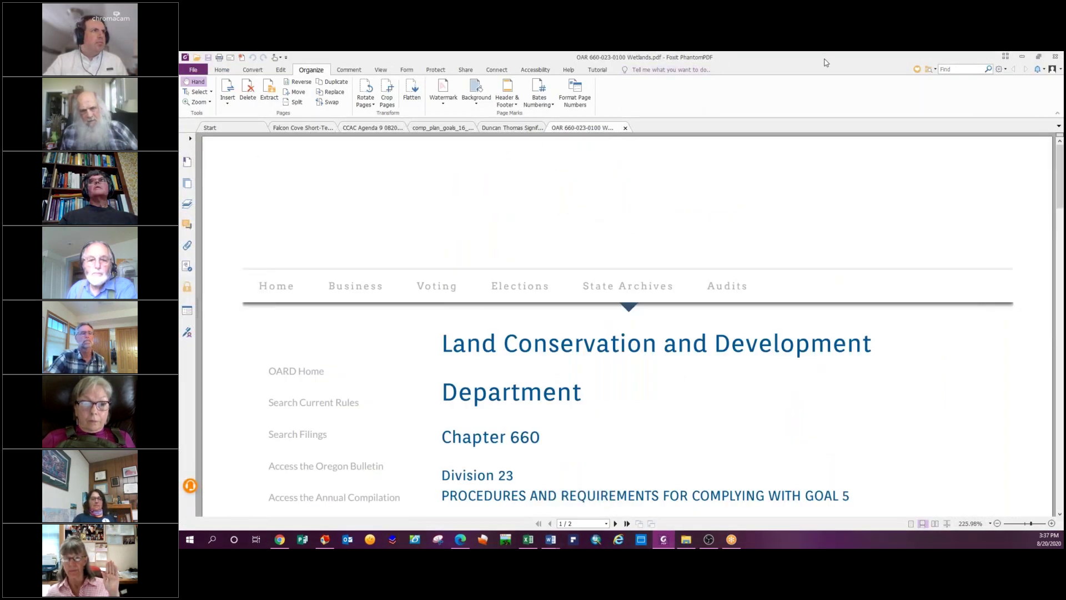
double_click(820, 62)
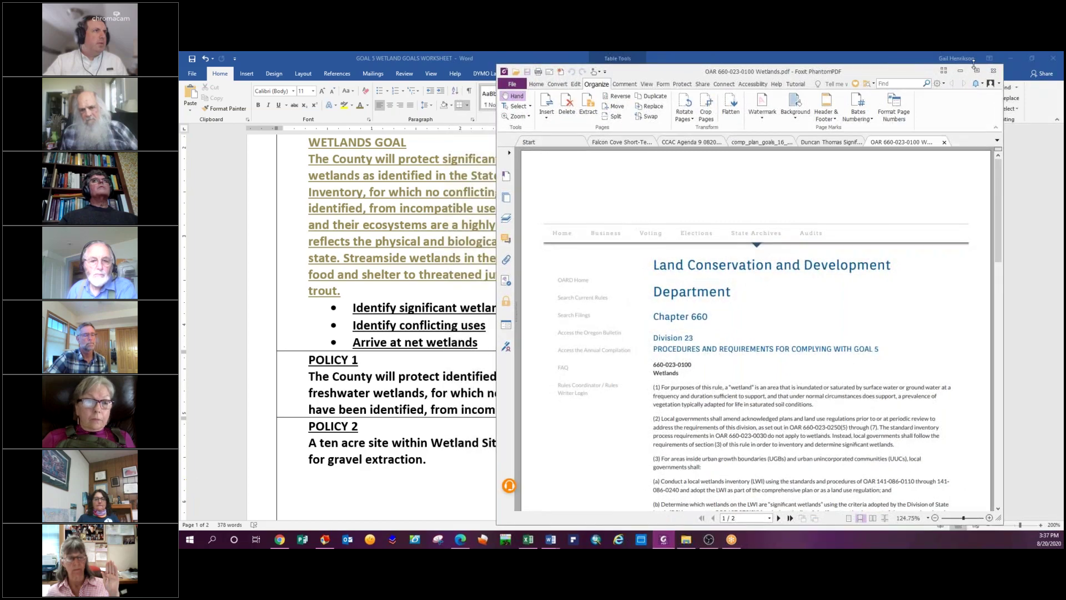
left_click(977, 70)
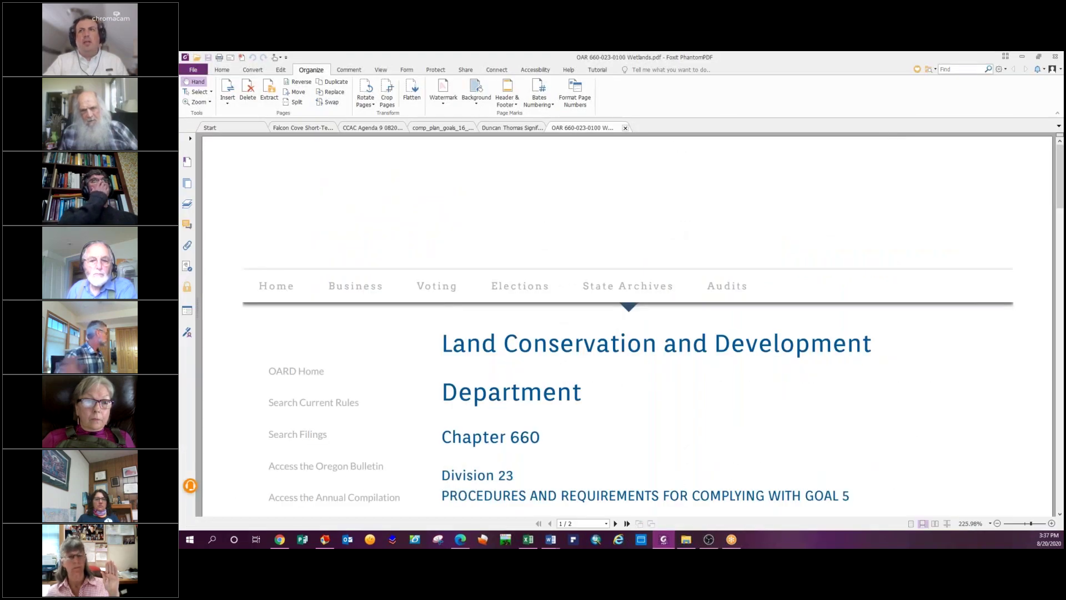
left_click(191, 138)
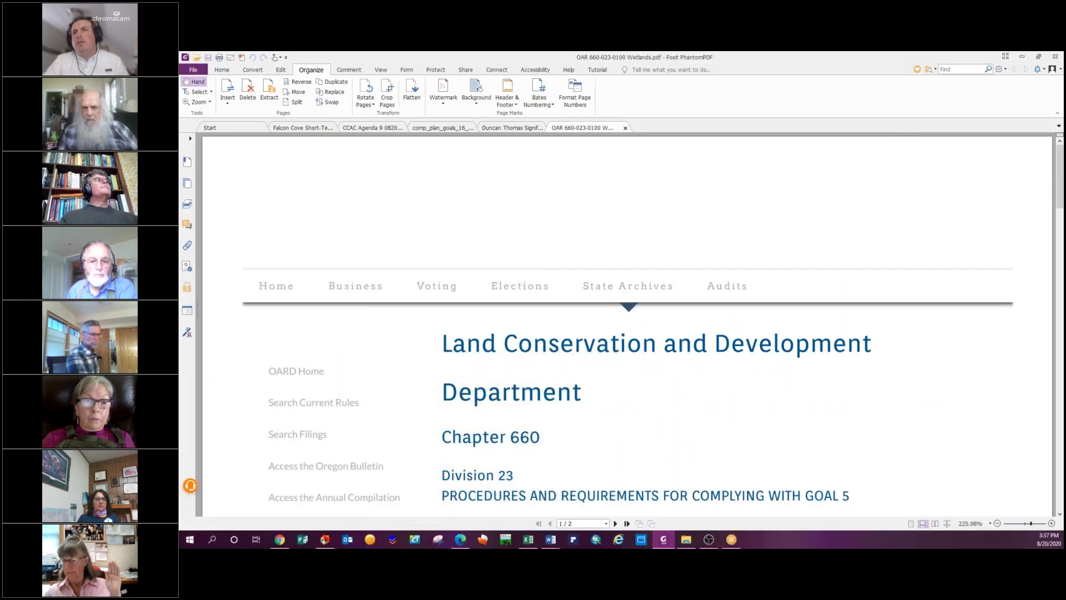
key("ctrl+w")
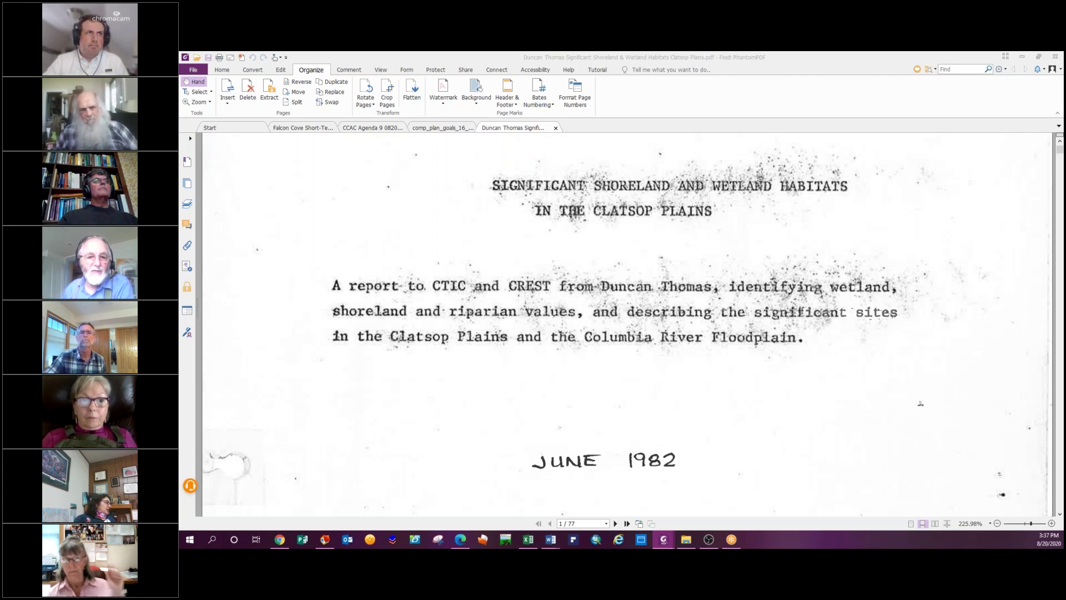
Switch to the wetland goals worksheet in Word and add "See CCAC Notes" below the existing Policy 1 recommended change.
mouse_move(551, 539)
left_click(516, 512)
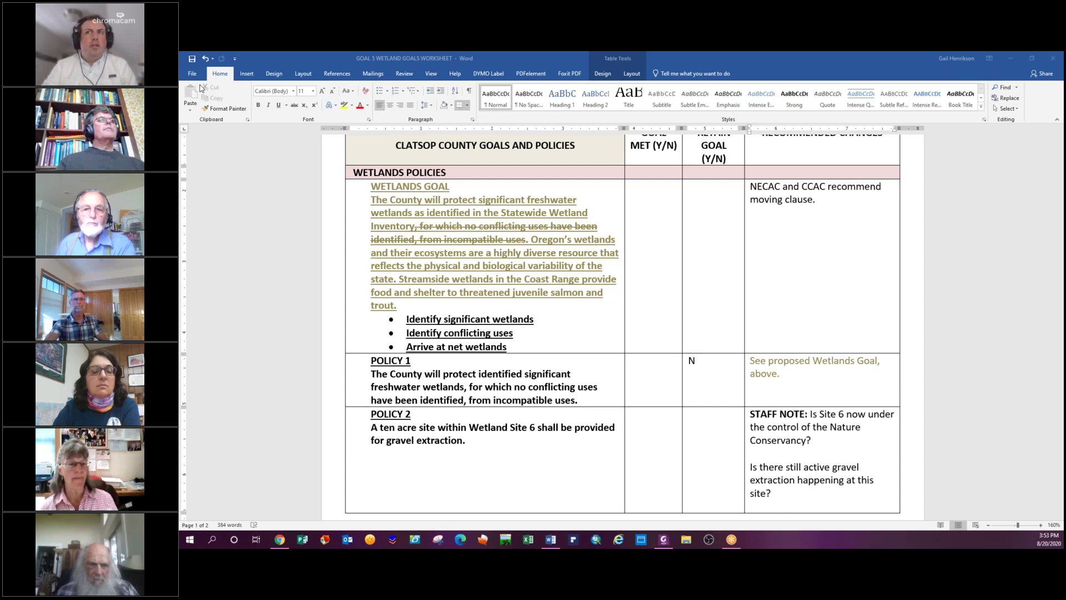
left_click(768, 390)
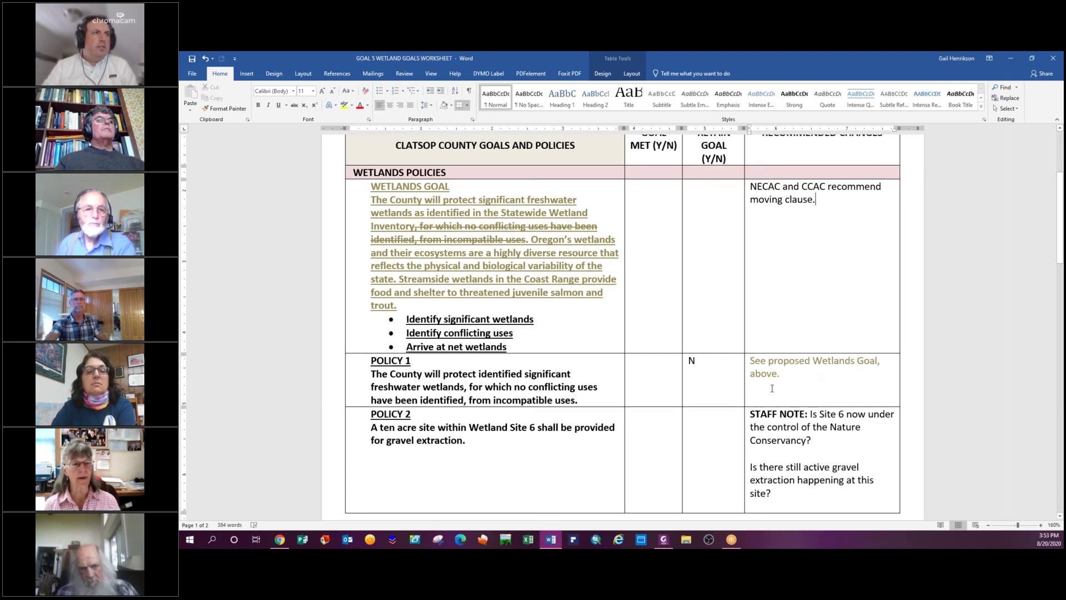
scroll(773, 255, "down", 3)
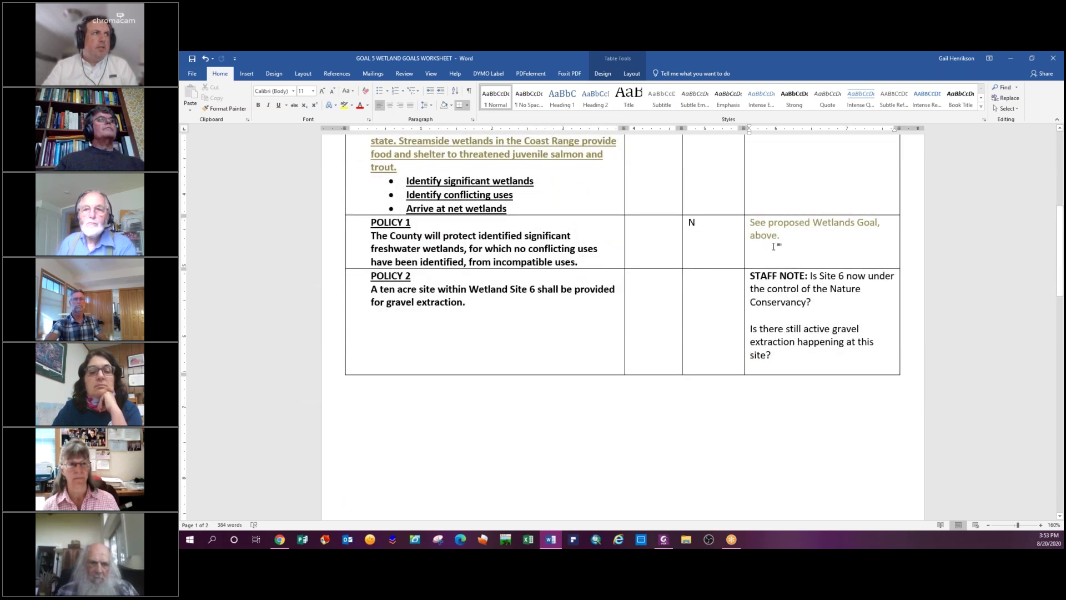
type("See ")
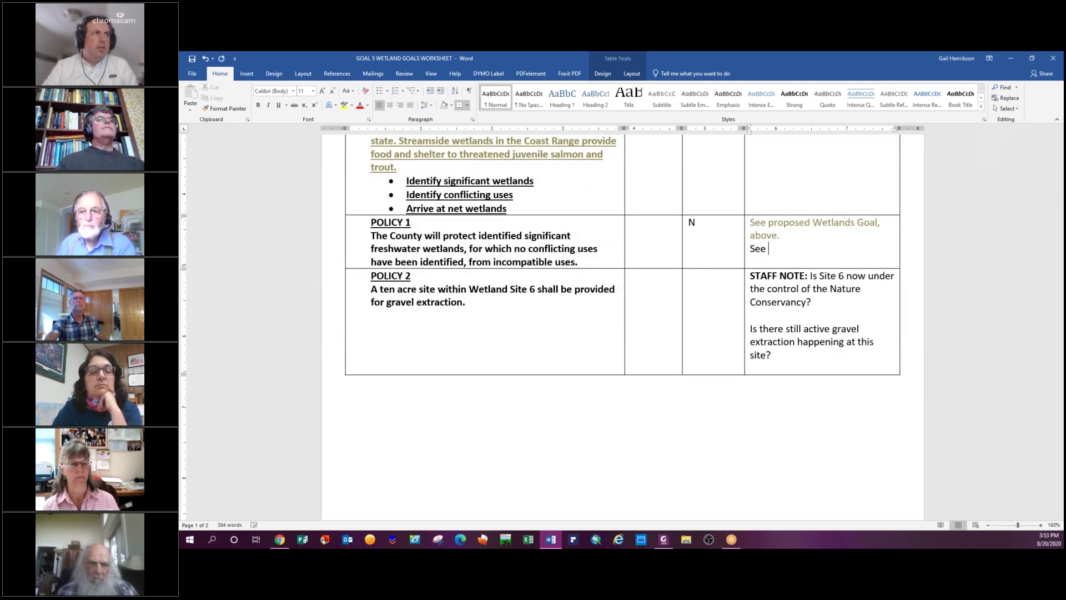
type("CCAC Notes")
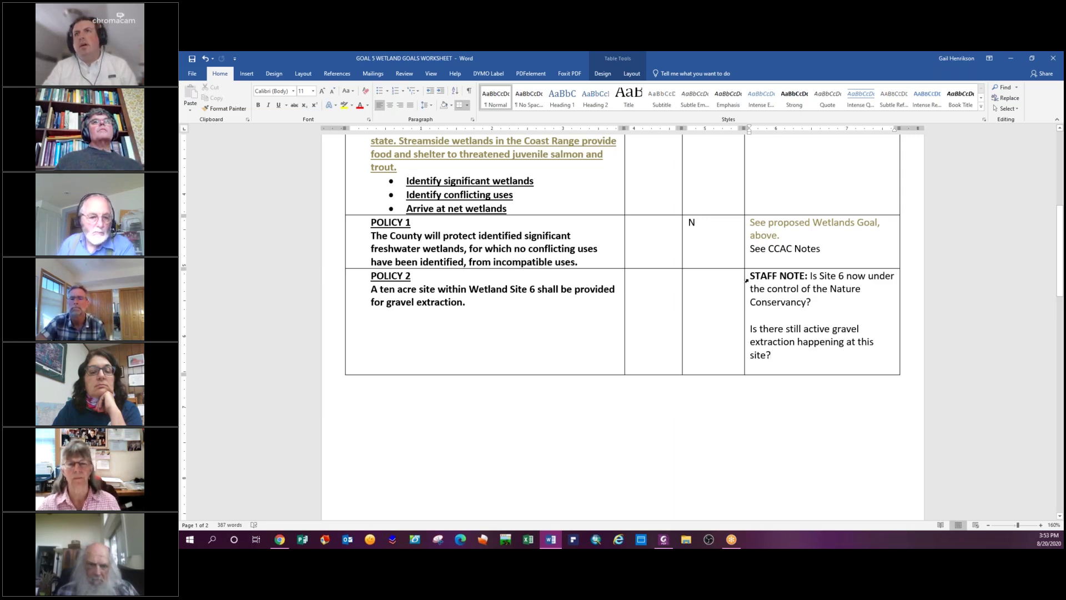
left_click(771, 355)
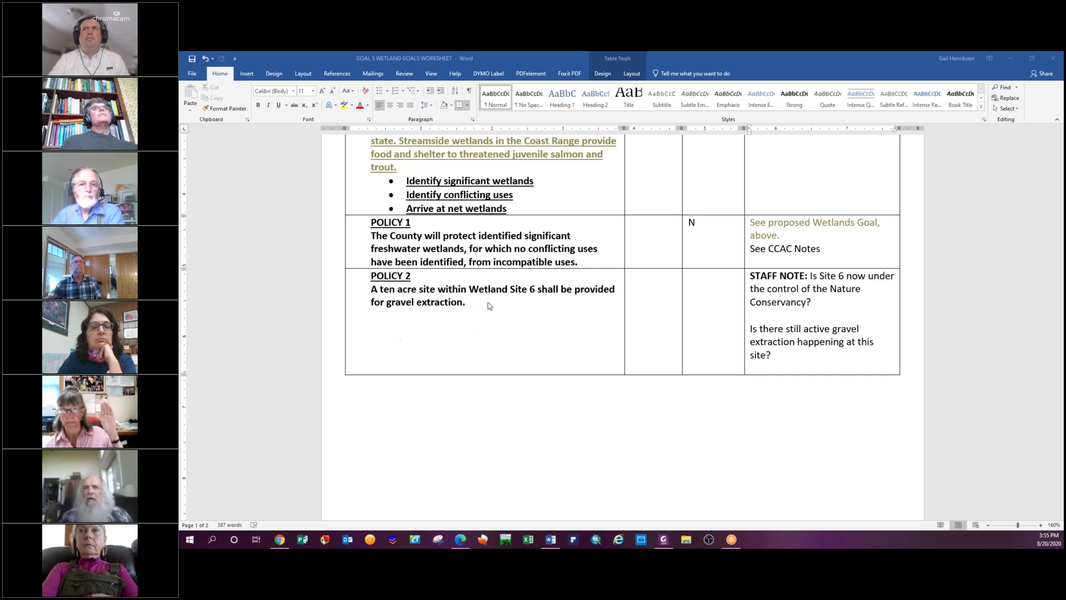
left_click(771, 355)
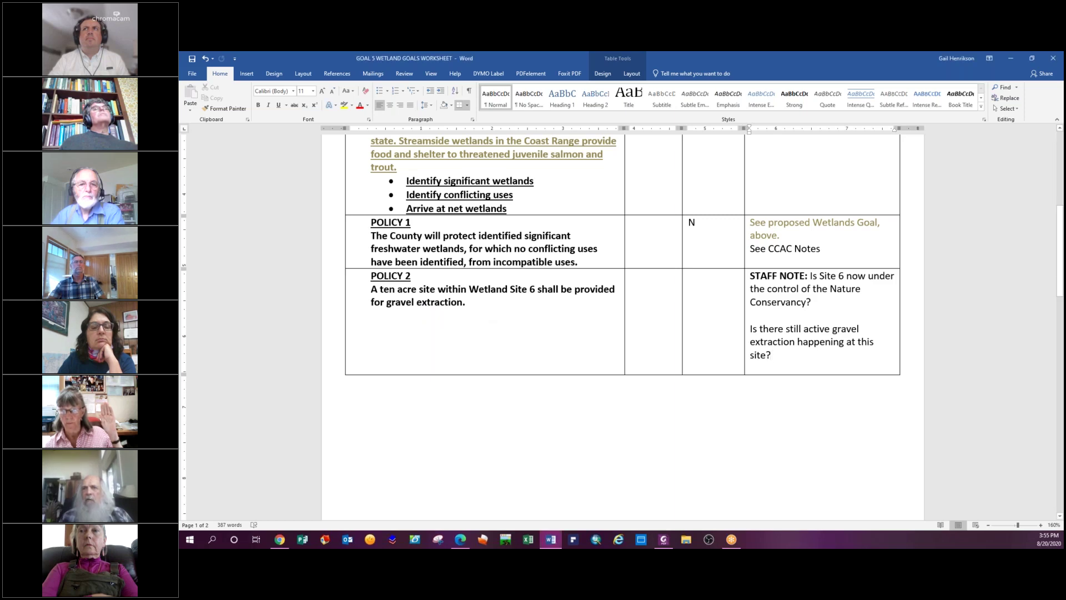
left_click(473, 304)
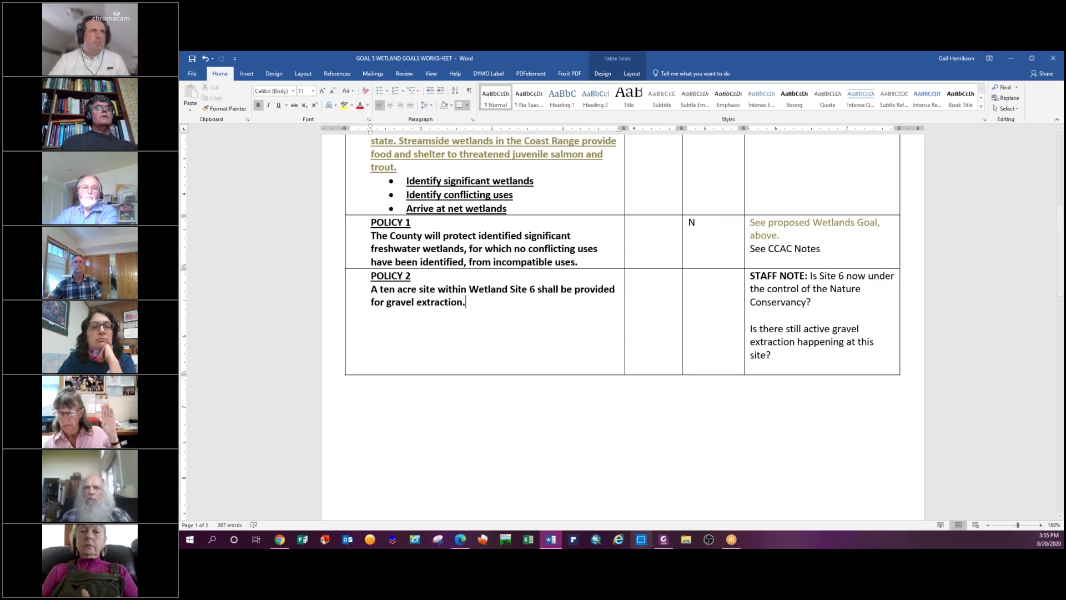
Switch to the CCAC agenda PDF in Foxit PhantomPDF and examine Site 6 on the enlarged page 13 wetlands map.
left_click(663, 540)
scroll(273, 364, "up", 16)
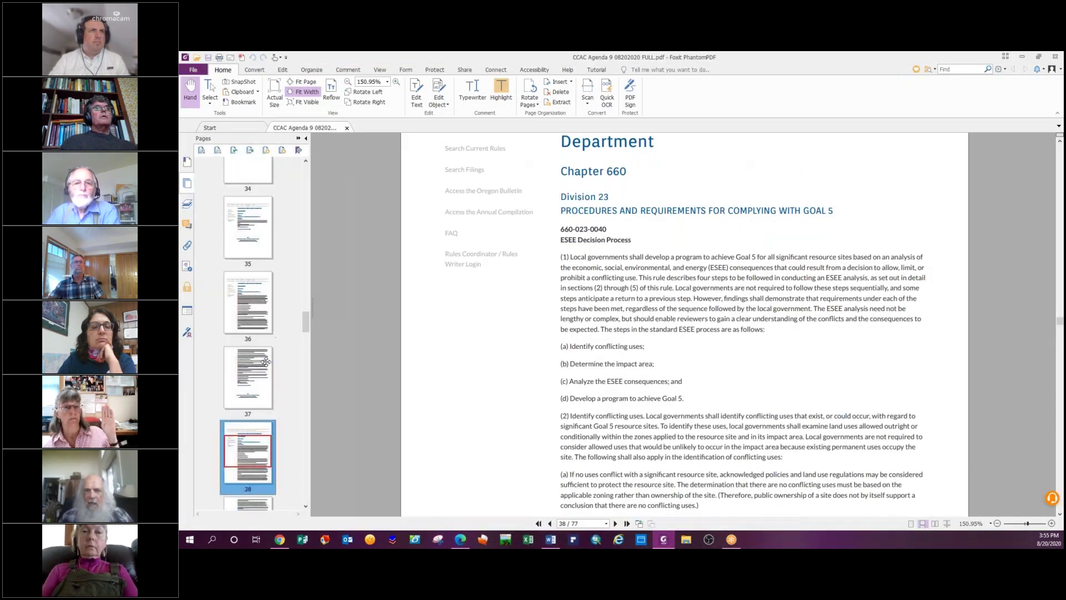
scroll(267, 361, "up", 9)
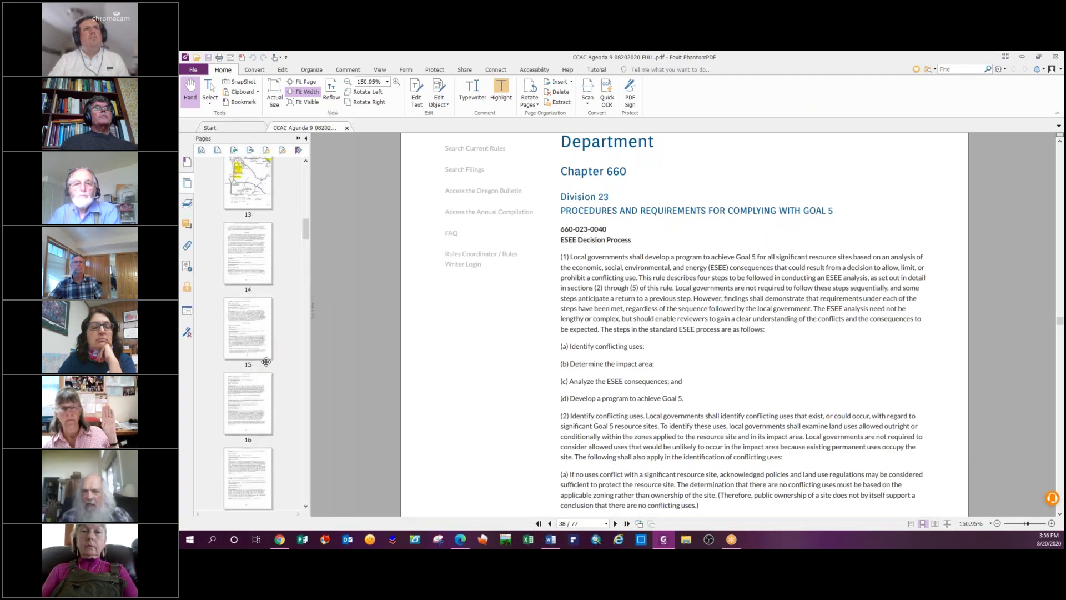
left_click(252, 396)
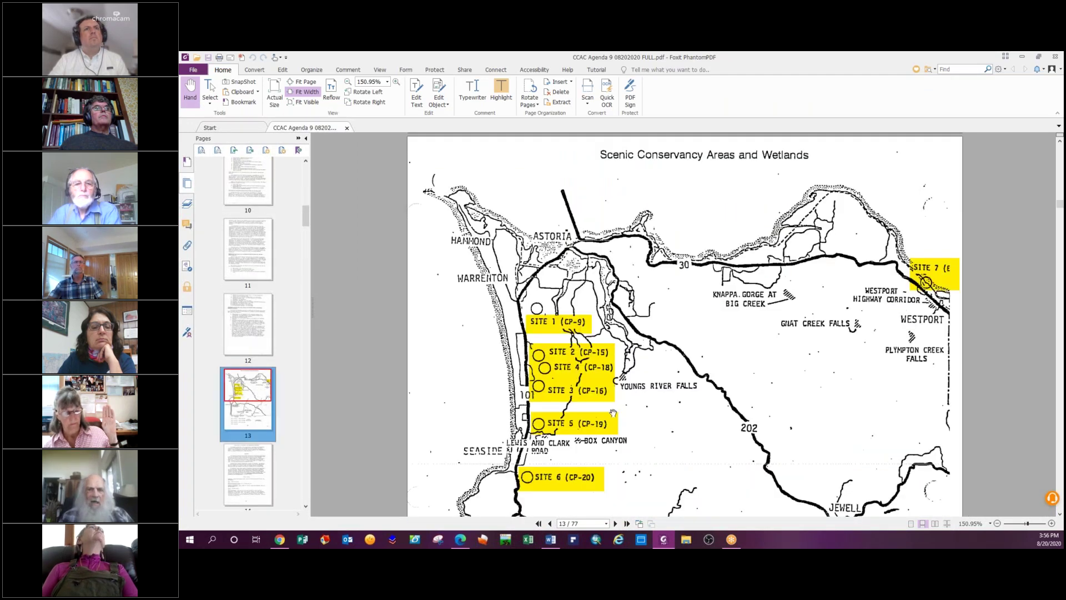
scroll(665, 431, "down", 3)
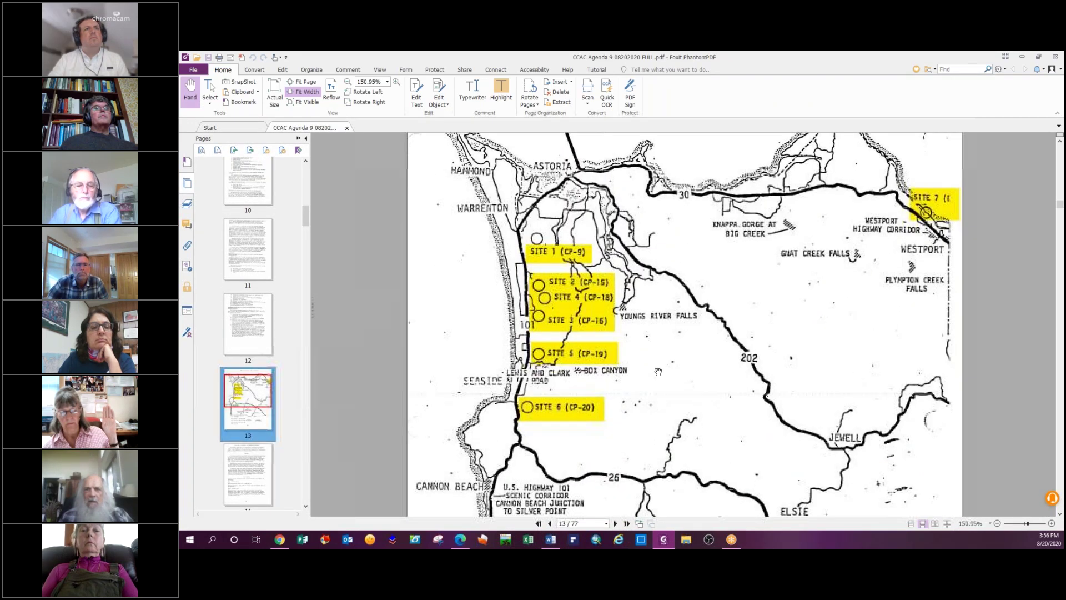
left_click(1052, 523)
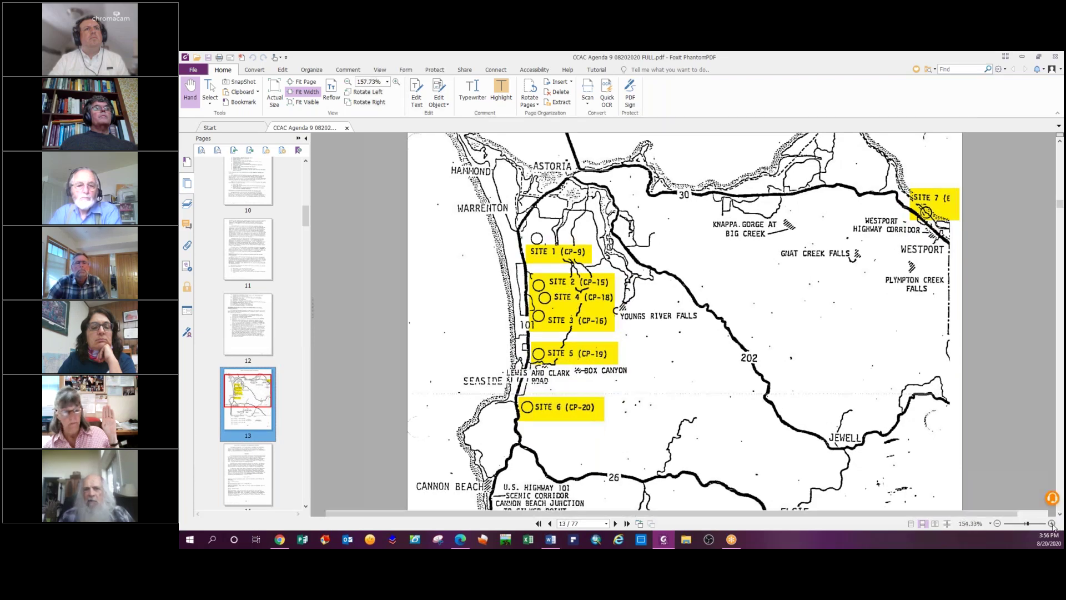
left_click(1052, 523)
scroll(335, 385, "down", 5)
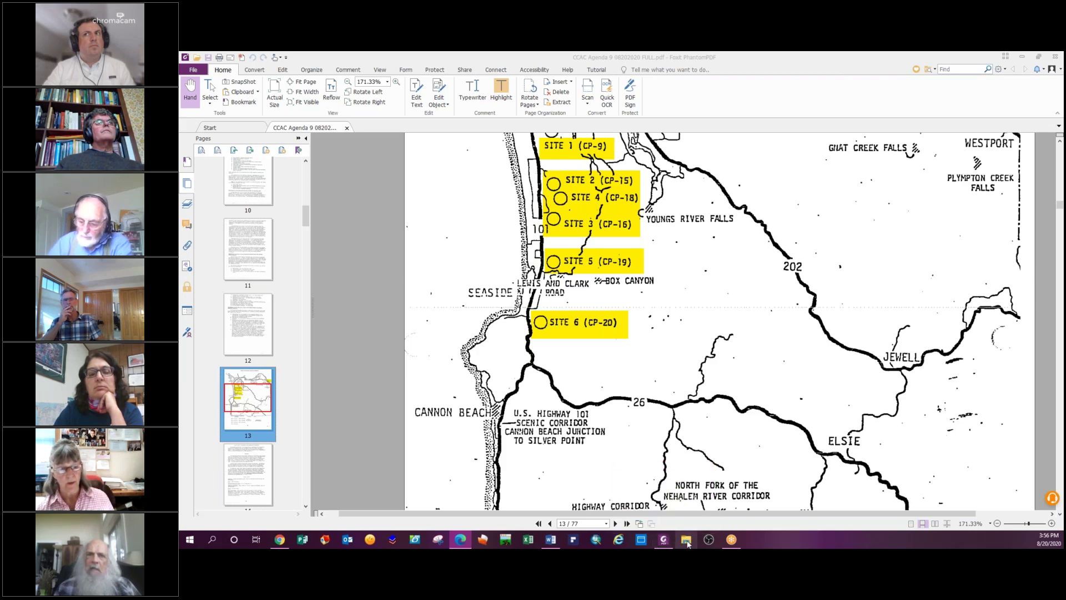
Switch back to the Word worksheet and place the cursor after the Nature Conservancy question in Policy 2's staff note.
mouse_move(552, 542)
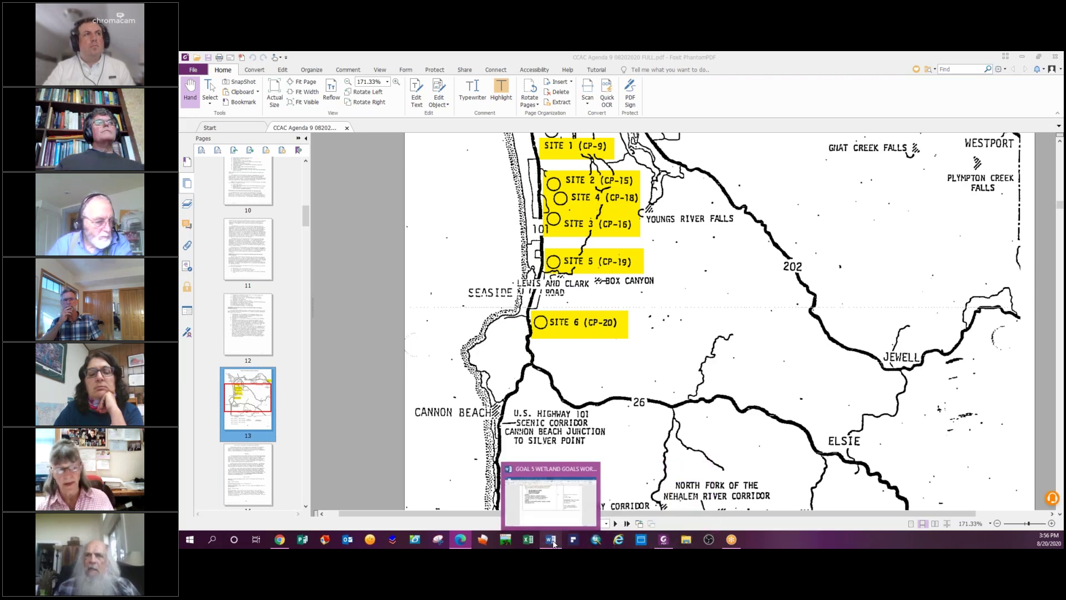
left_click(552, 542)
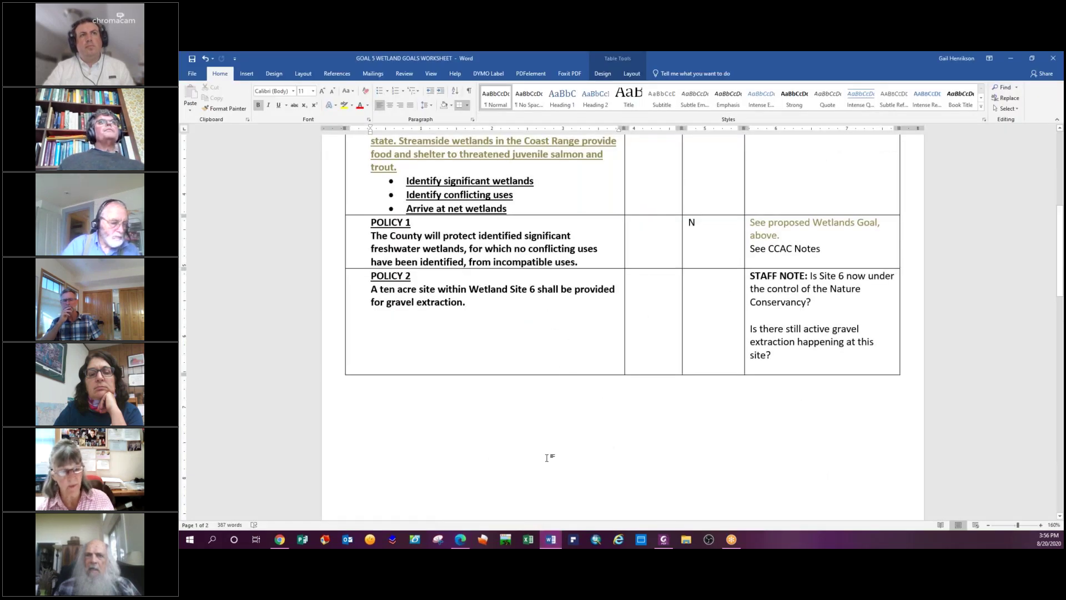
left_click(827, 300)
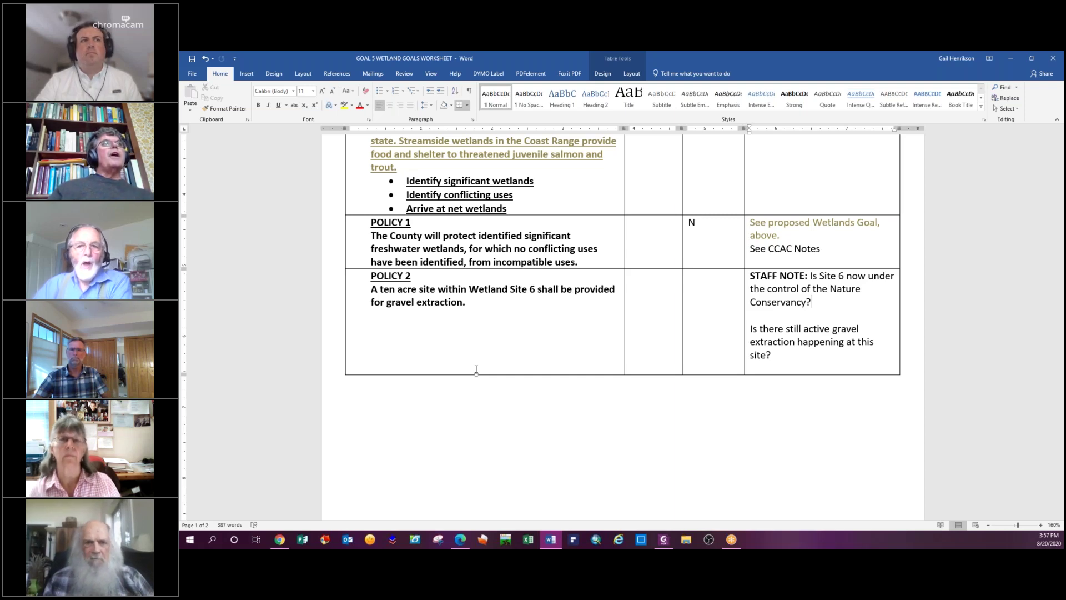
left_click(670, 542)
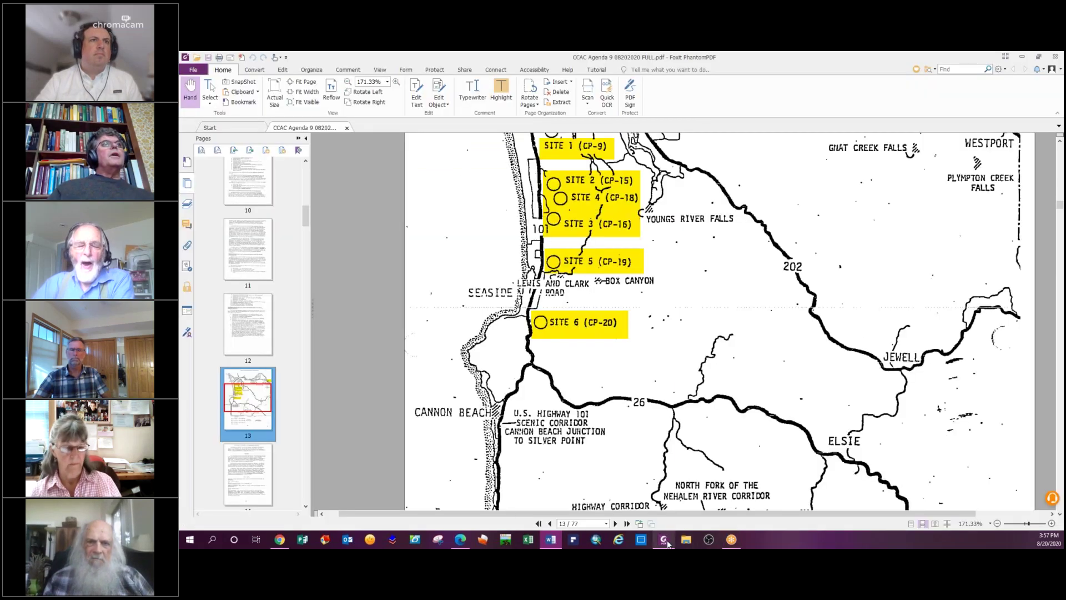
scroll(254, 386, "down", 8)
scroll(254, 386, "down", 10)
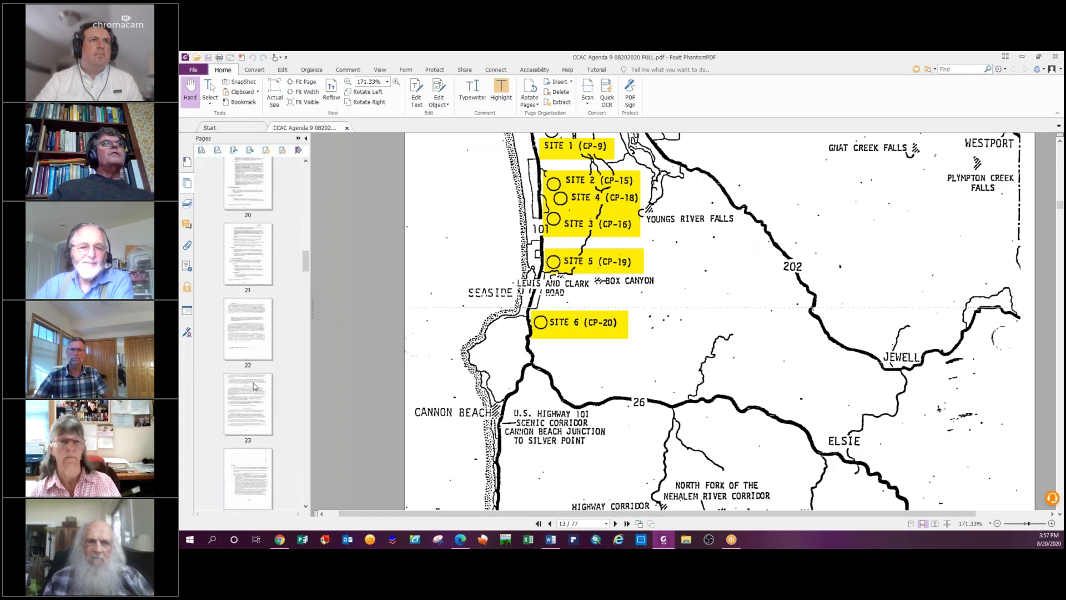
scroll(254, 386, "down", 4)
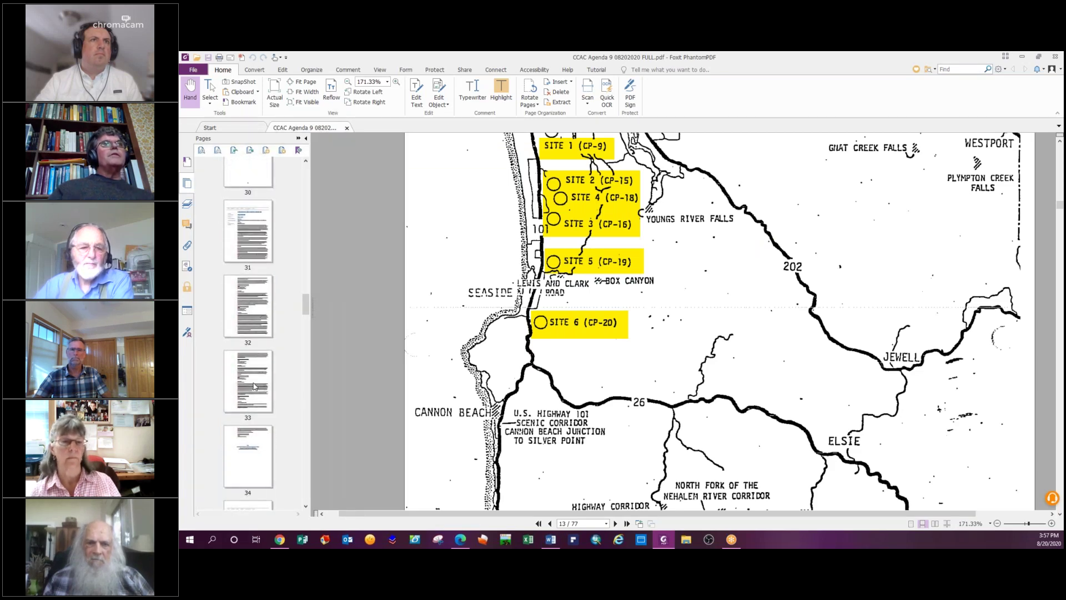
left_click(257, 382)
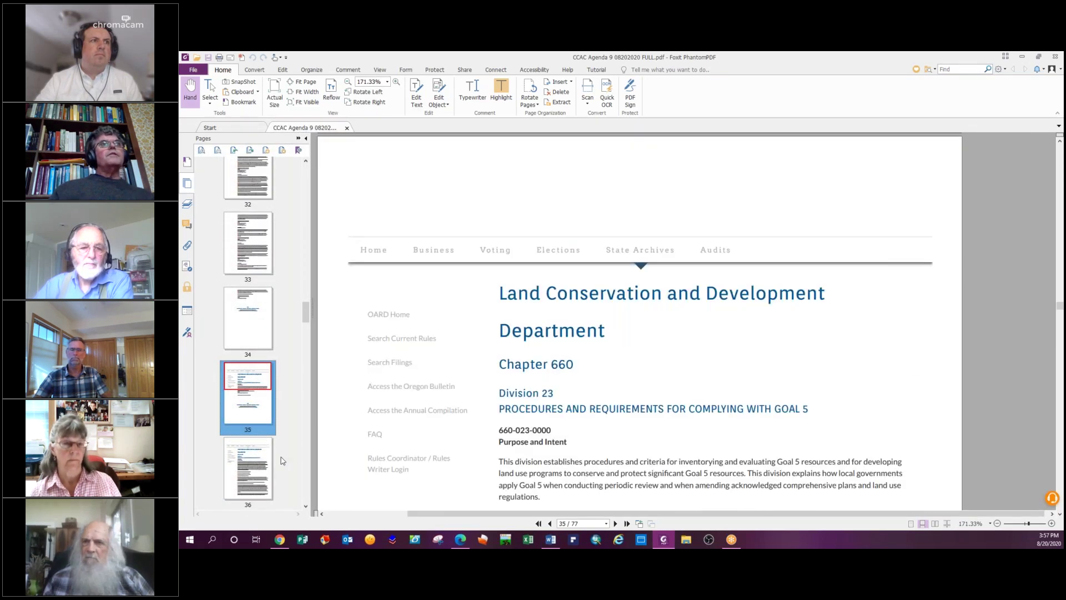
left_click(257, 472)
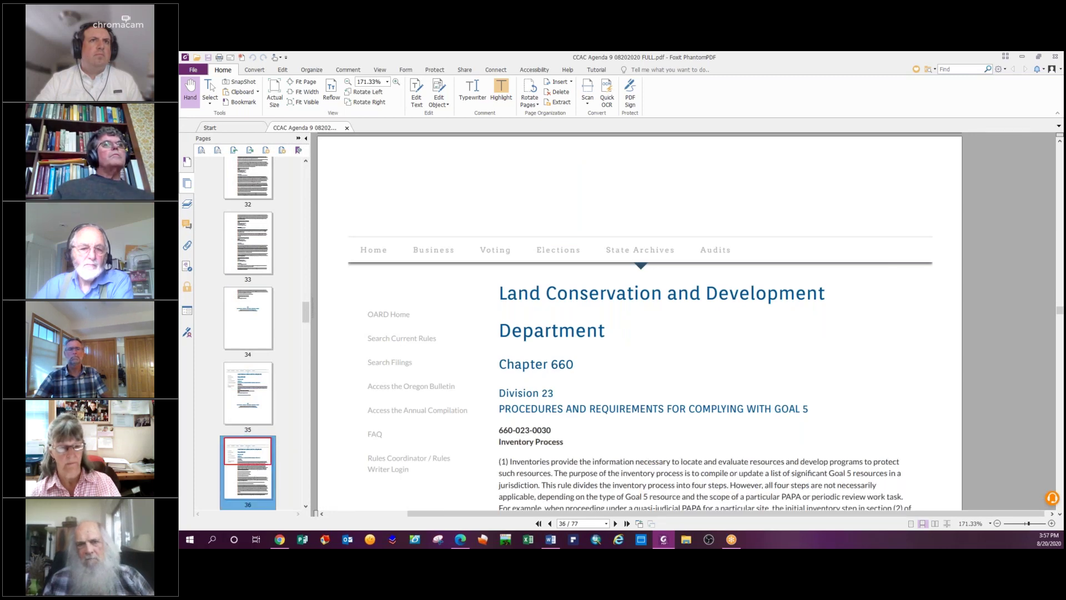
scroll(274, 436, "down", 3)
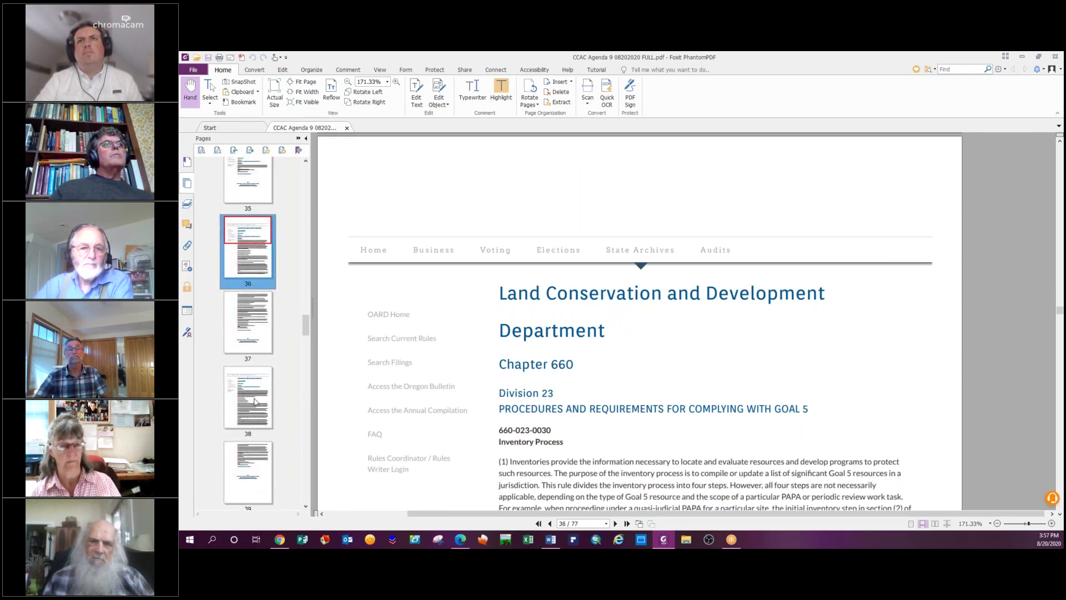
left_click(255, 401)
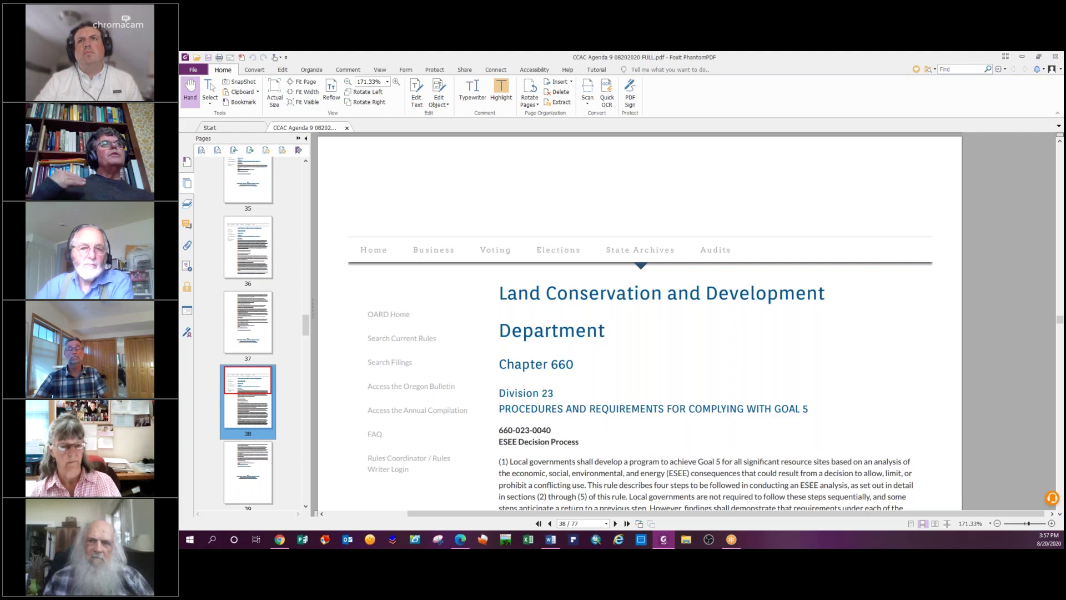
Apply an area highlight over the whole introductory paragraph "(2) Identify conflicting uses" of the ESEE Decision Process rule.
scroll(724, 316, "down", 3)
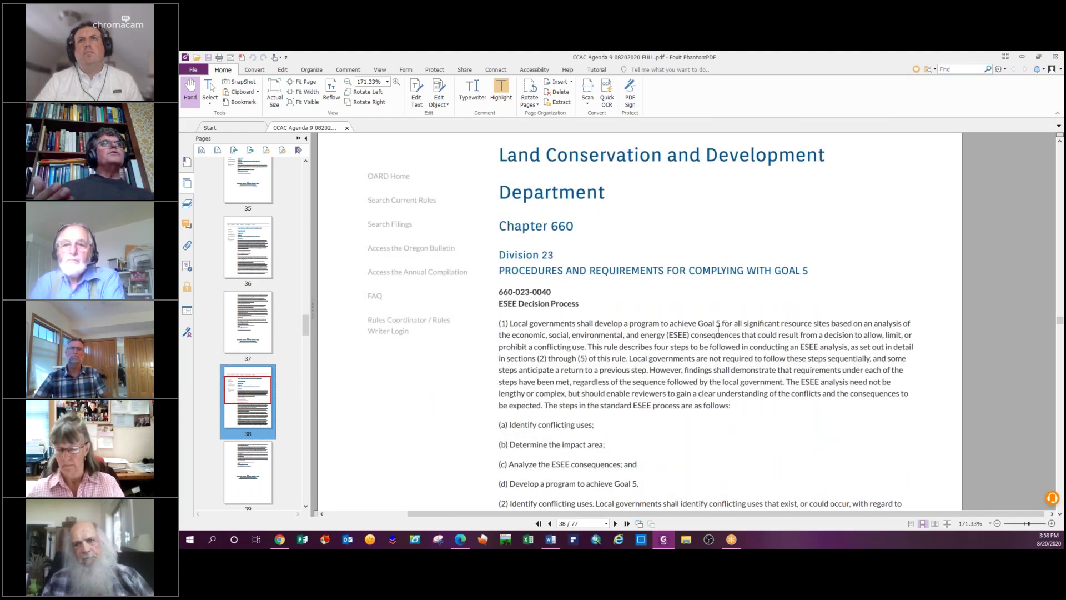
scroll(719, 323, "down", 3)
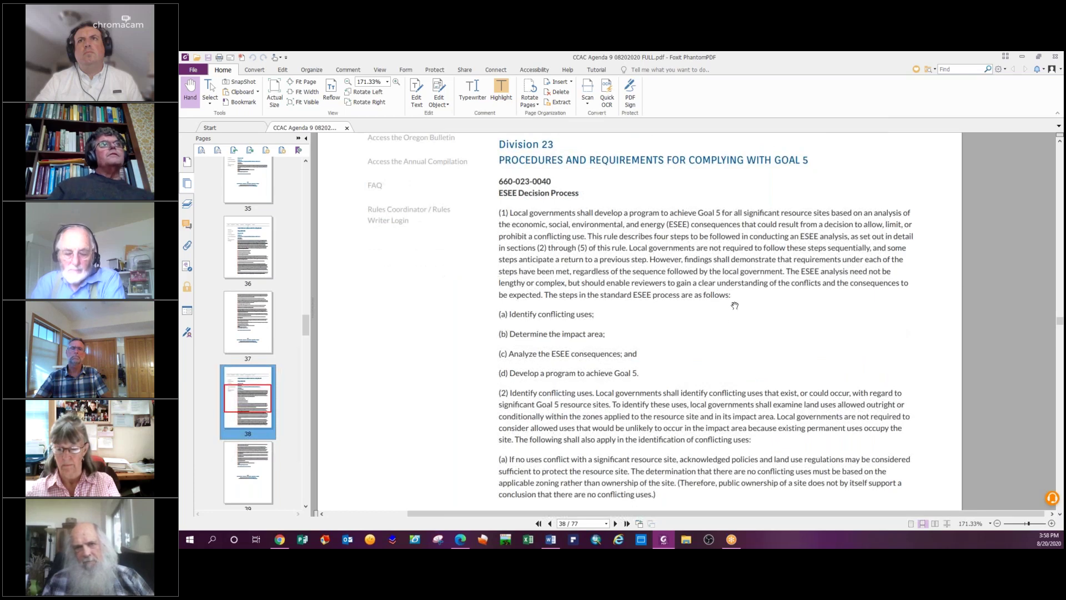
scroll(734, 305, "down", 1)
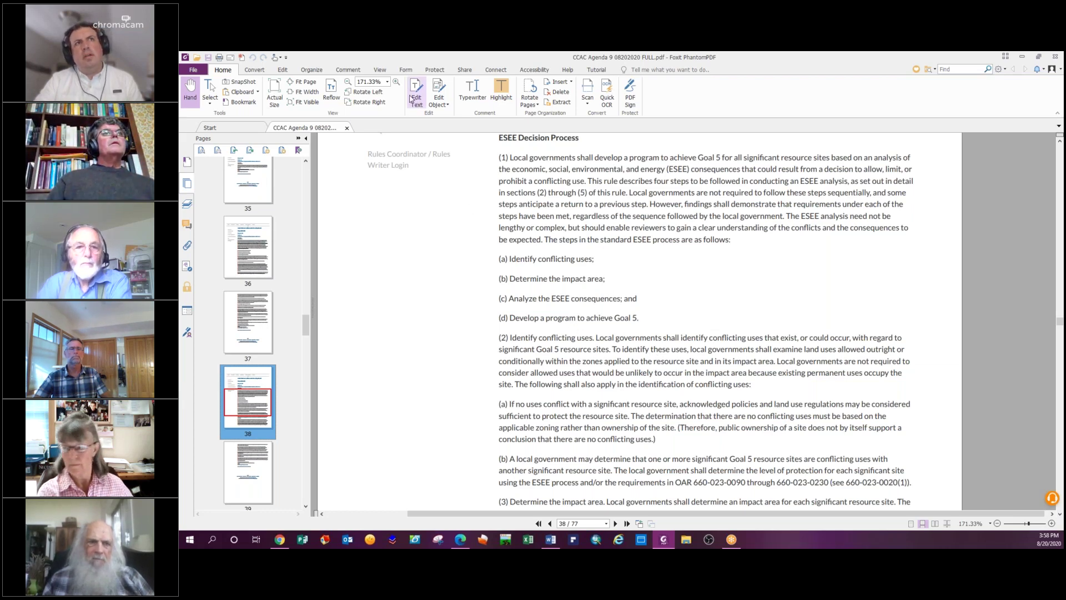
left_click(313, 71)
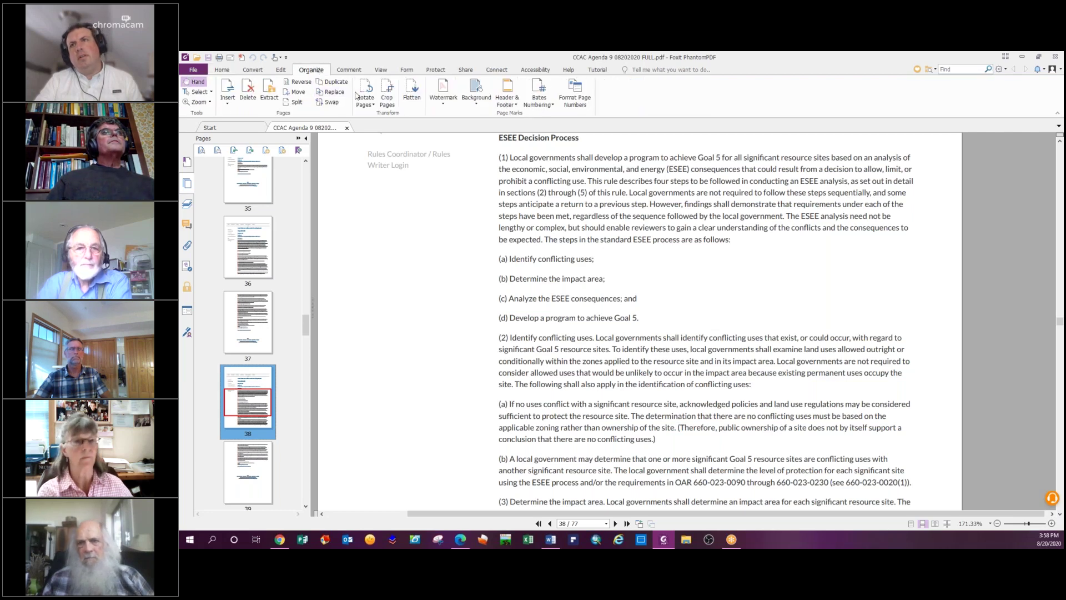
left_click(349, 69)
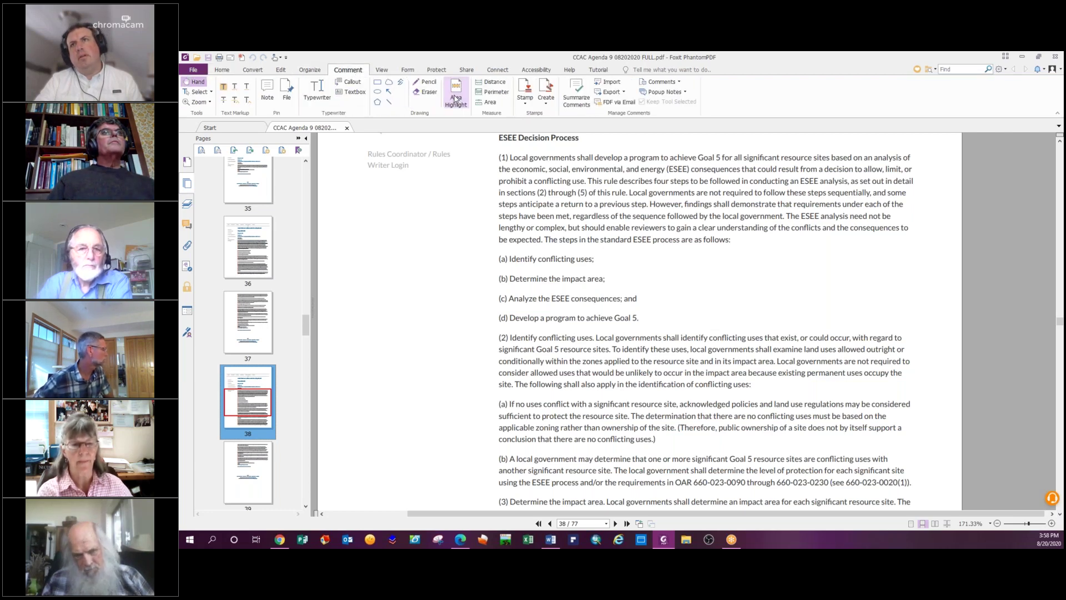
left_click(455, 99)
left_click_drag(486, 330, 941, 395)
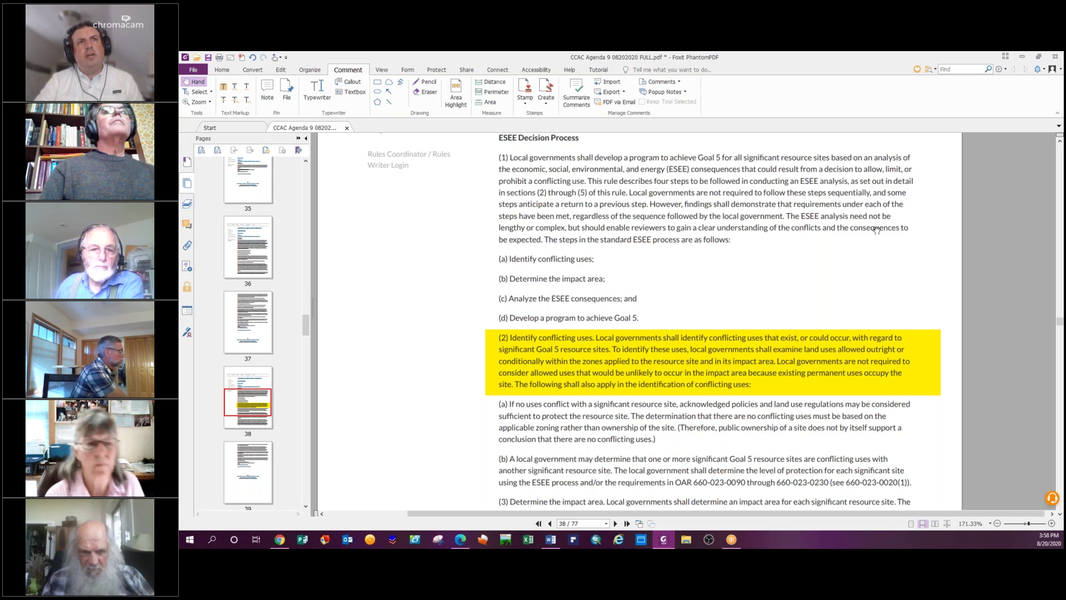
Enlarge the agenda PDF page slightly and examine the text around the highlighted "(2) Identify conflicting uses" paragraph.
scroll(782, 260, "down", 1)
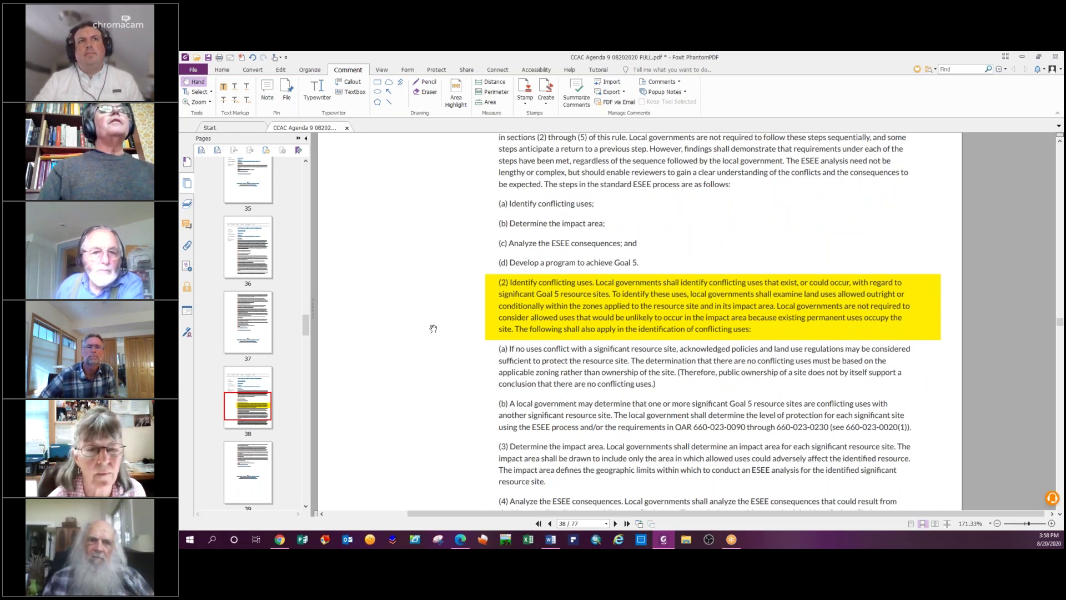
left_click(1051, 524)
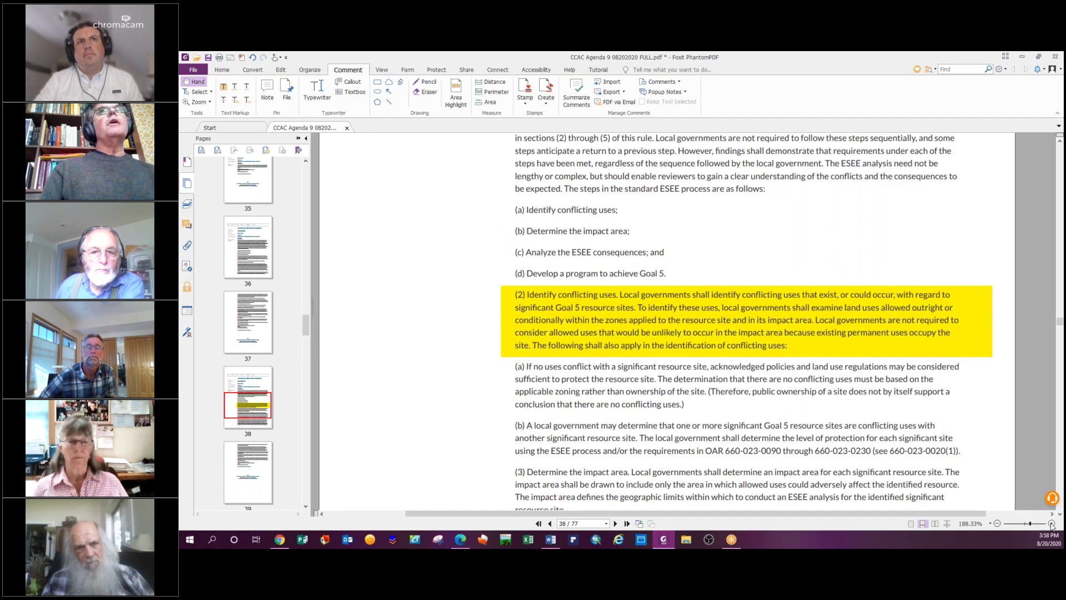
left_click_drag(954, 518, 1022, 515)
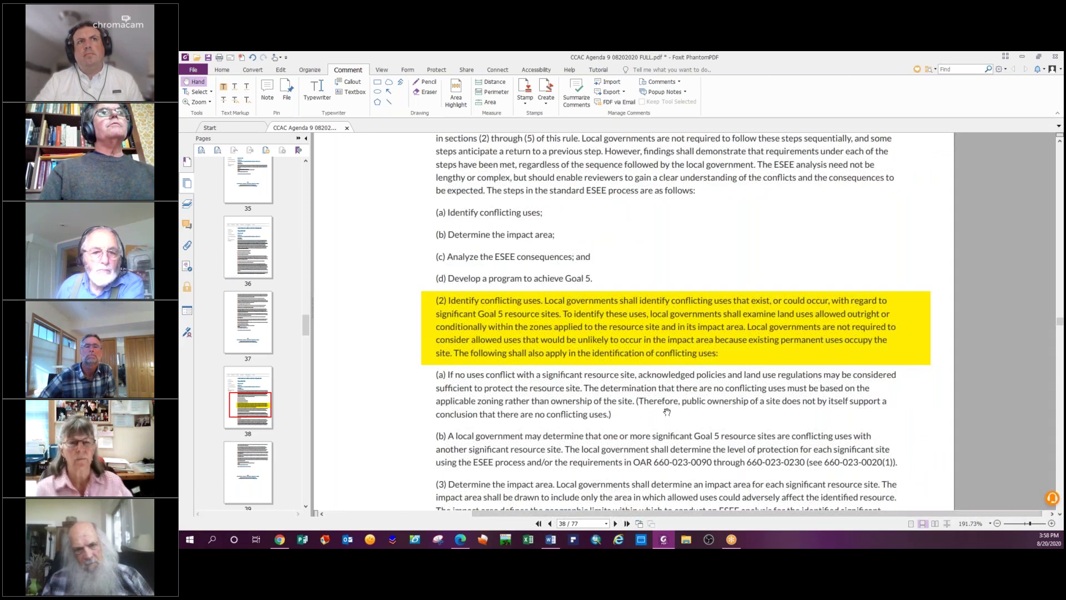
Place the cursor after Policy 2's text in the Word worksheet, recheck the highlighted rule in Foxit PhantomPDF, and return to Word.
left_click(551, 540)
left_click(508, 302)
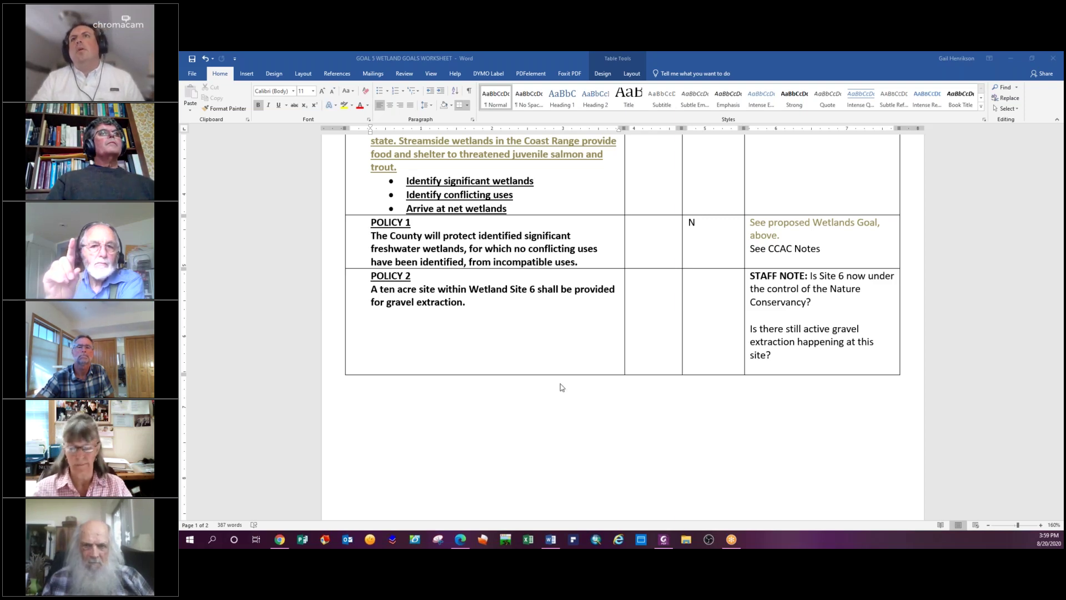
left_click(669, 543)
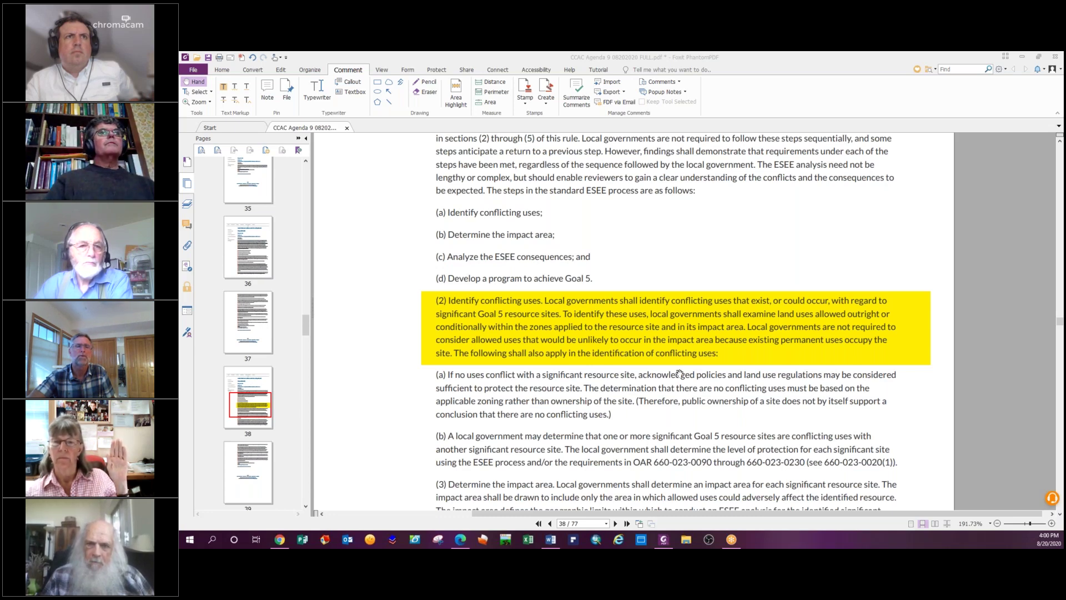
left_click(551, 541)
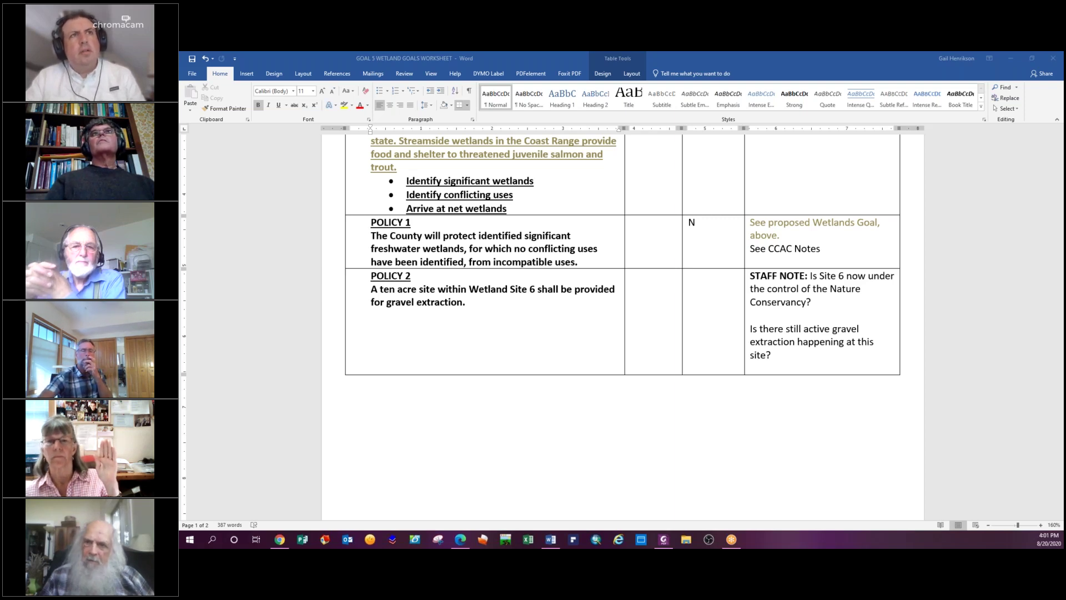
Review the ESEE Decision Process sections around the highlighted paragraph in Foxit PhantomPDF and return to the Word worksheet.
left_click(664, 540)
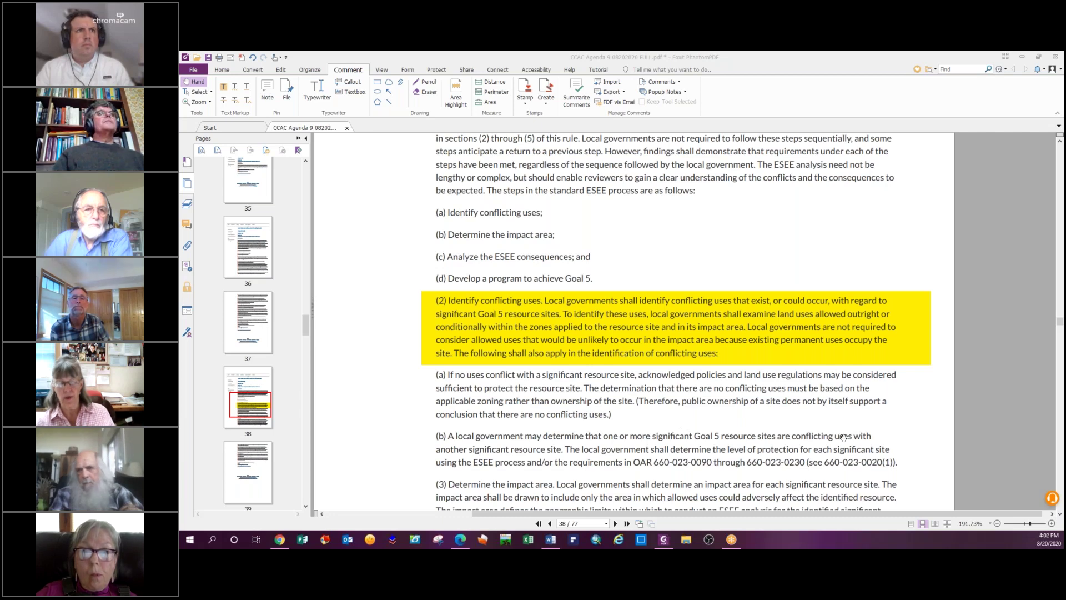
scroll(846, 382, "down", 2)
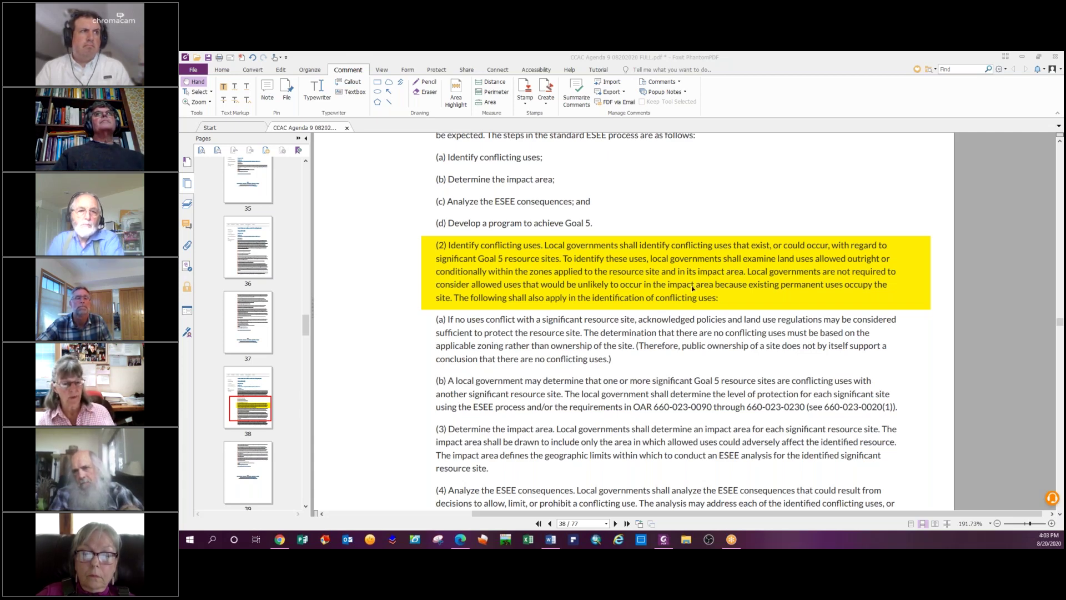
scroll(583, 217, "up", 3)
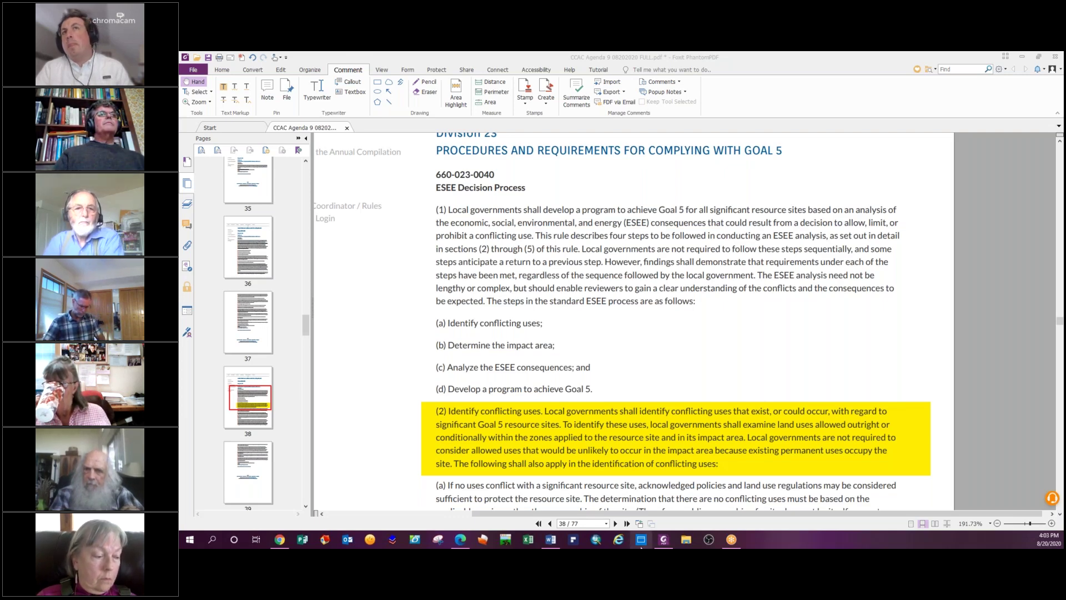
left_click(550, 539)
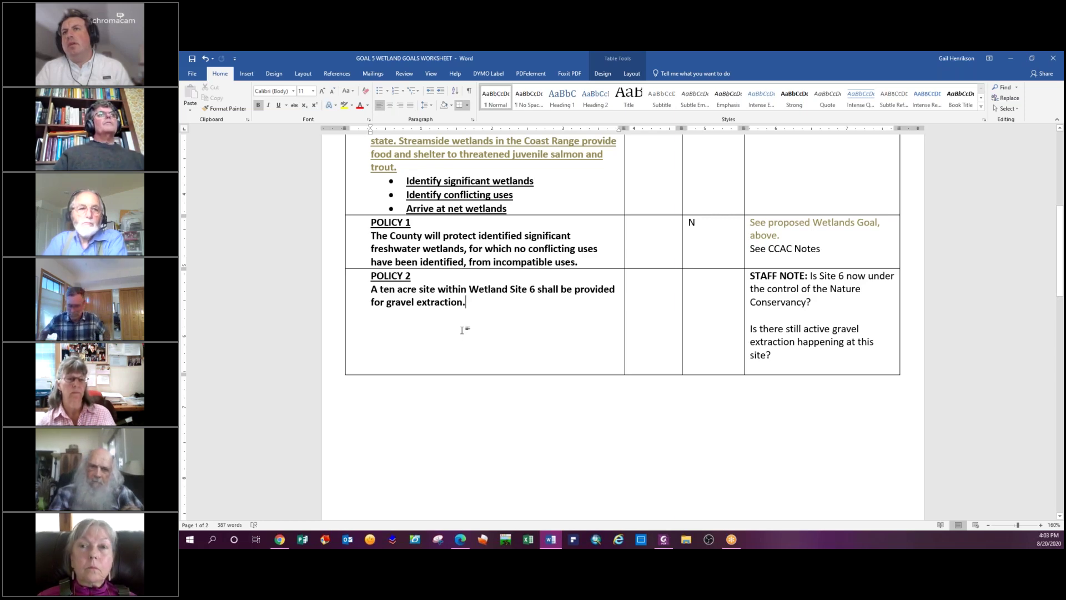
left_click(371, 290)
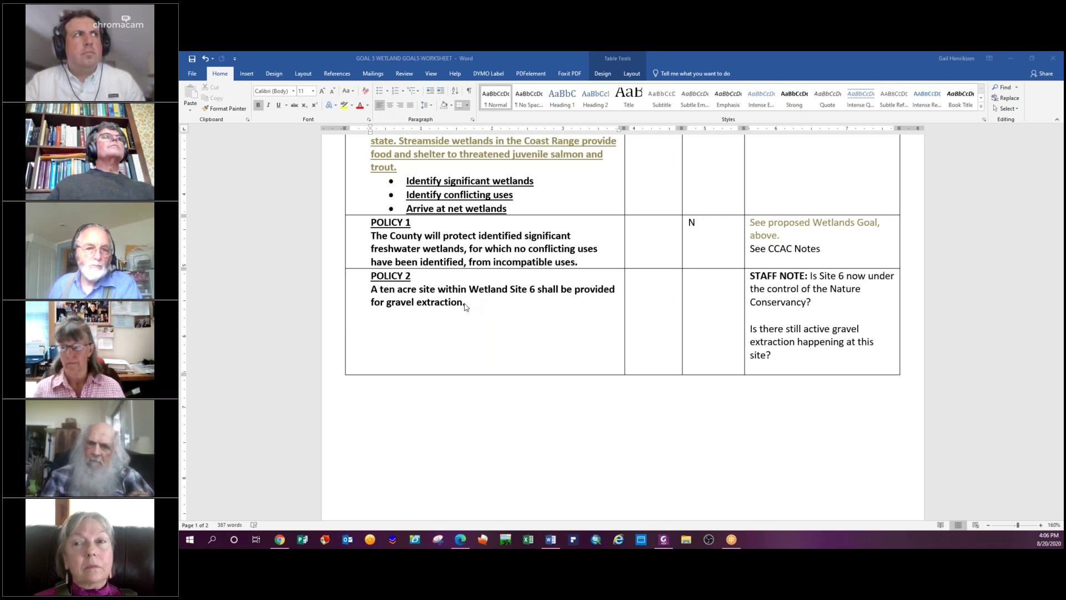
left_click(369, 288)
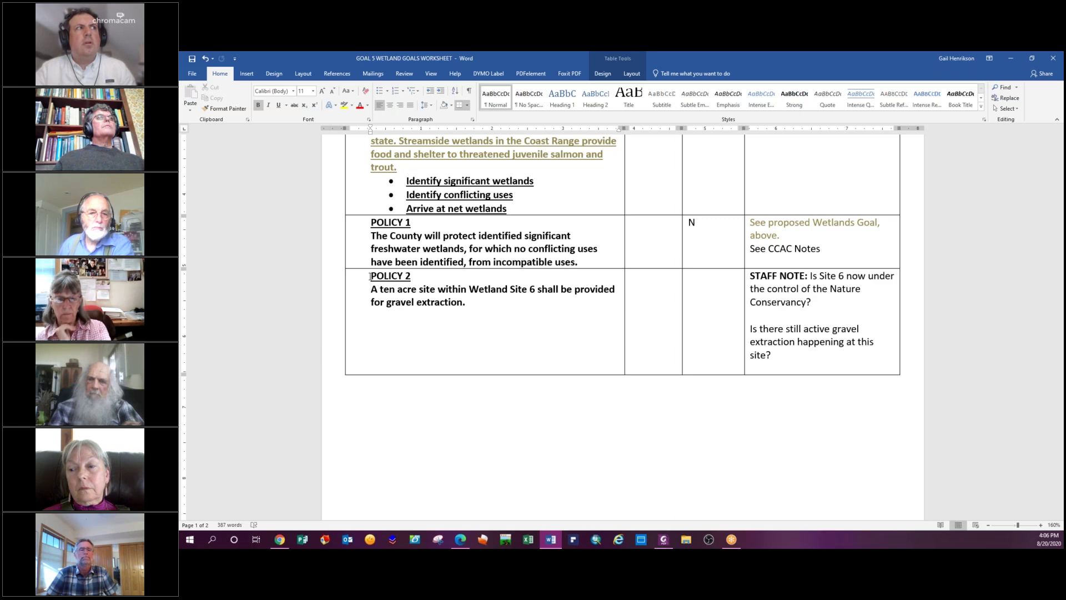
left_click(371, 274)
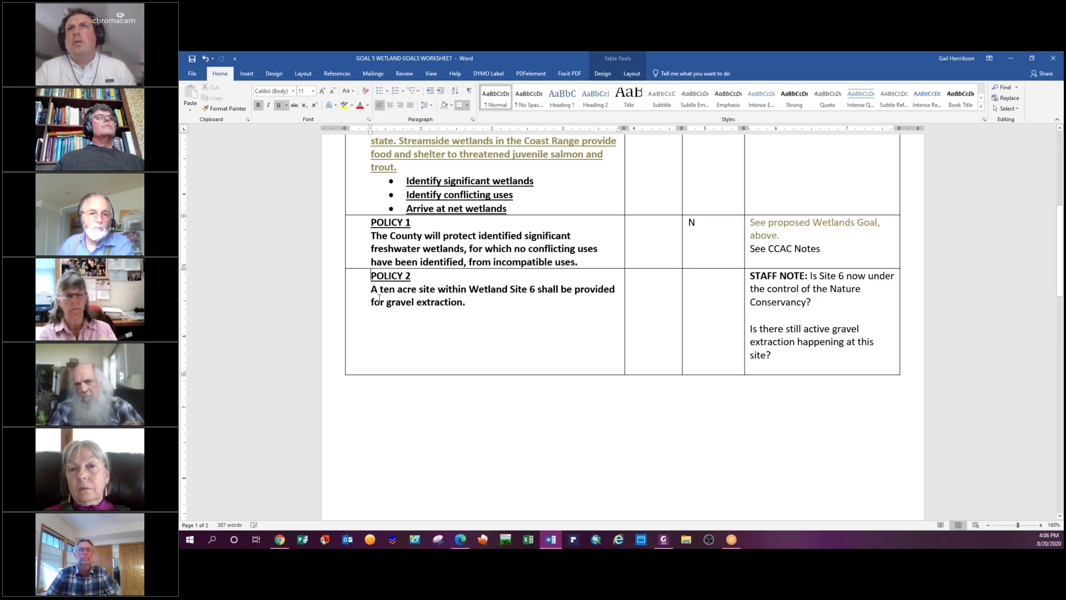
left_click_drag(468, 305, 370, 274)
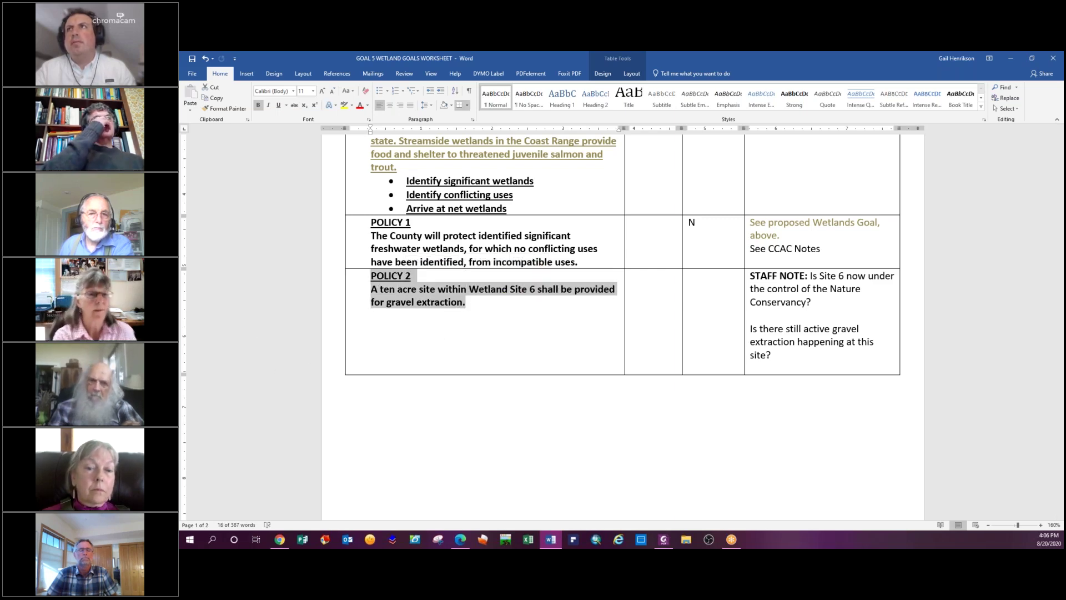
left_click(382, 339)
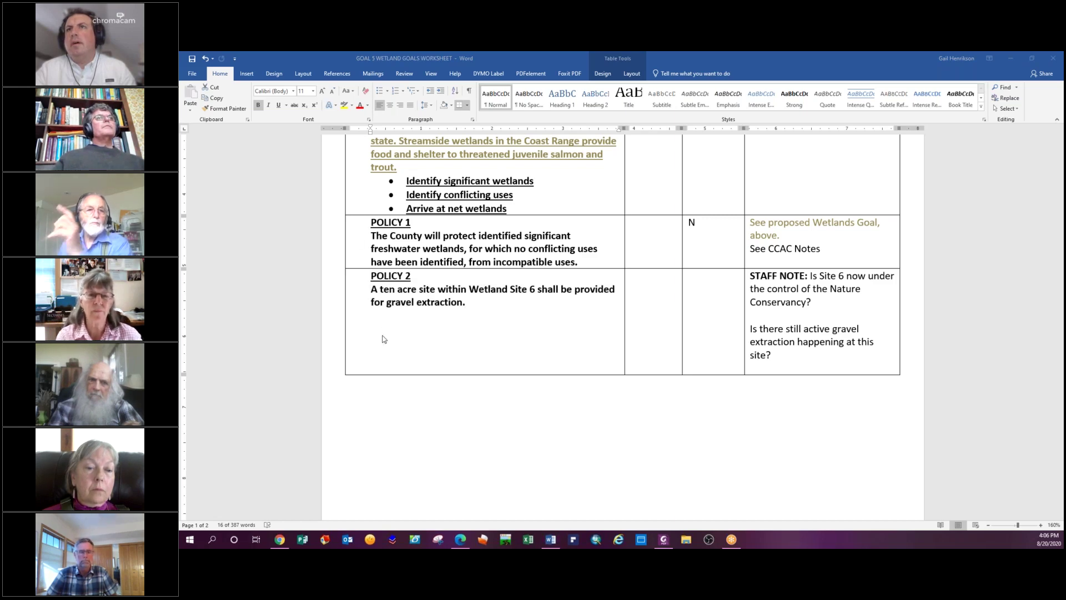
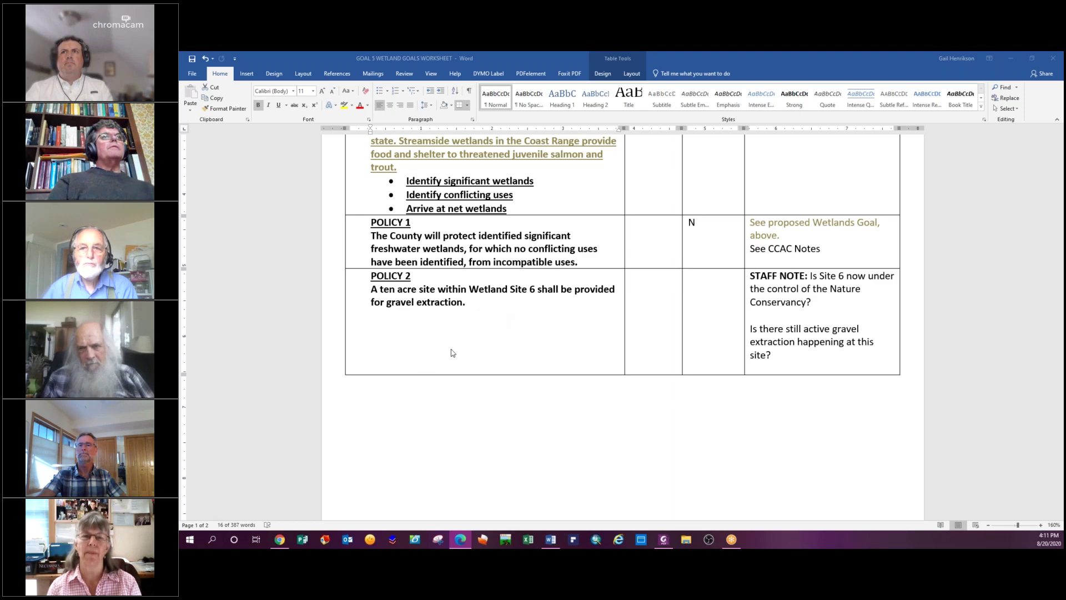
Strike through Policy 2's heading and text, and add "CCAC recommends deleting" on a new line below its staff note.
triple_click(383, 291)
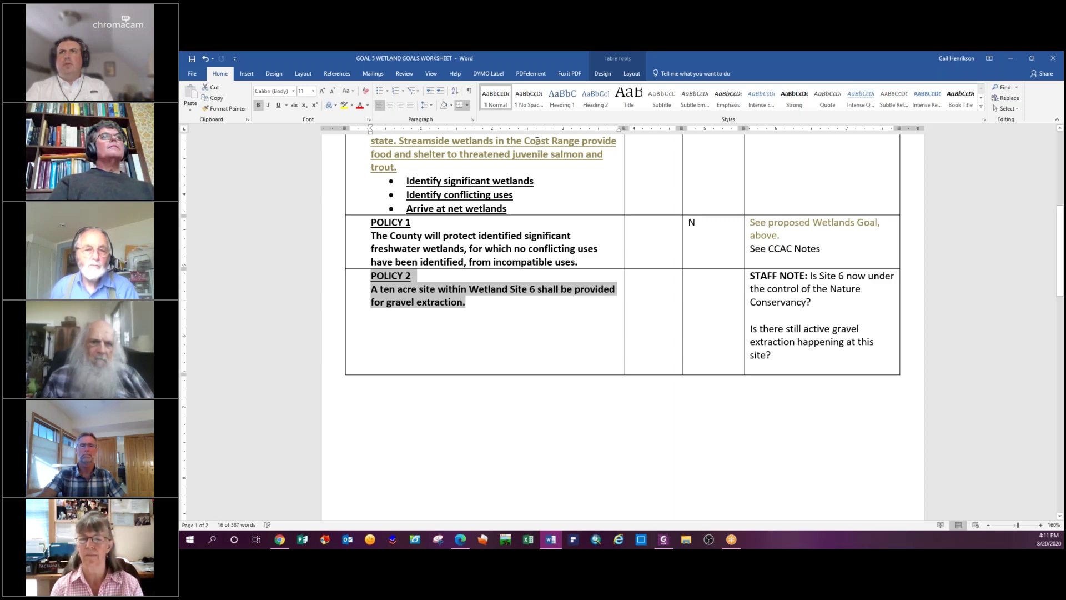
left_click(295, 107)
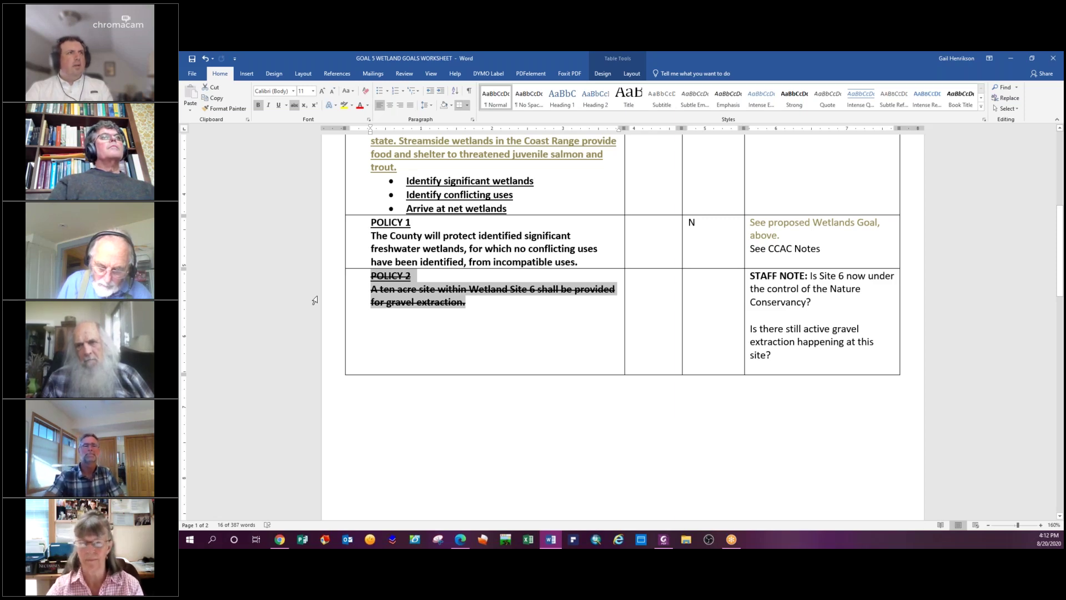
left_click(787, 355)
scroll(787, 355, "down", 2)
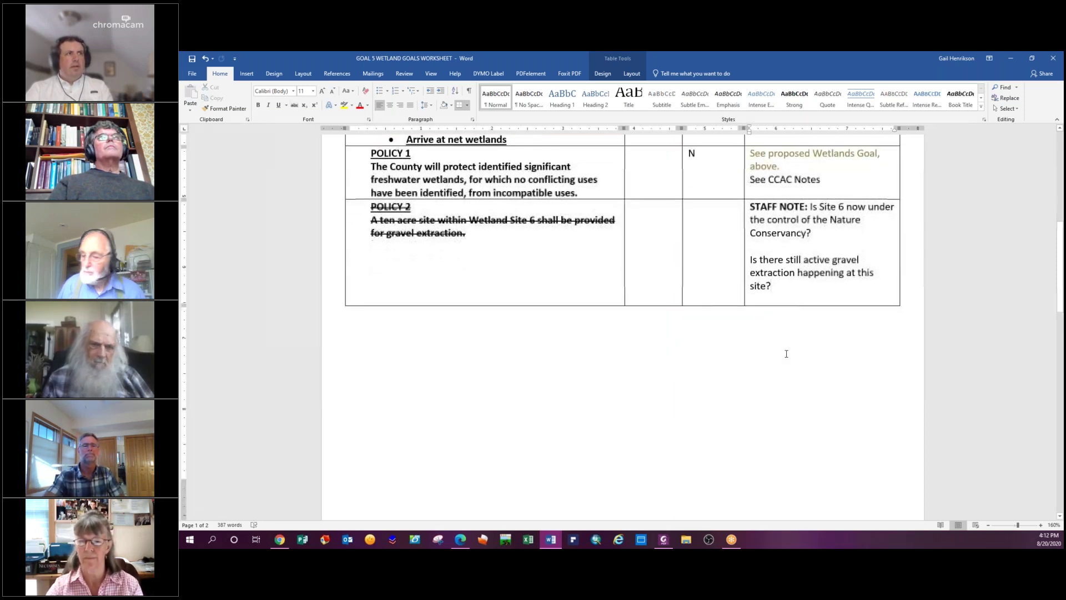
key("Return")
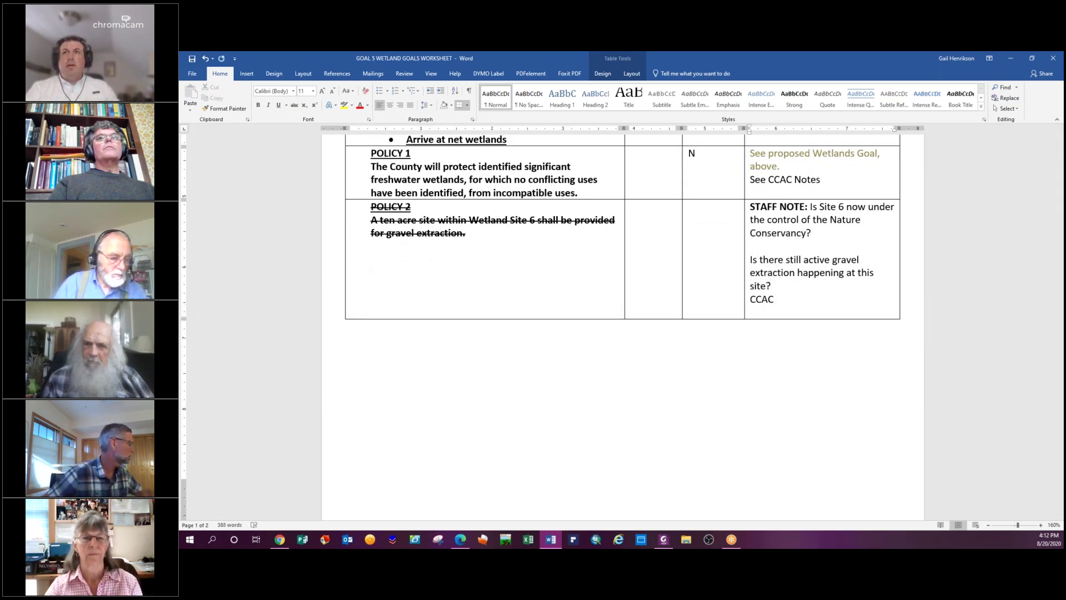
type("CCAC recommends deleting")
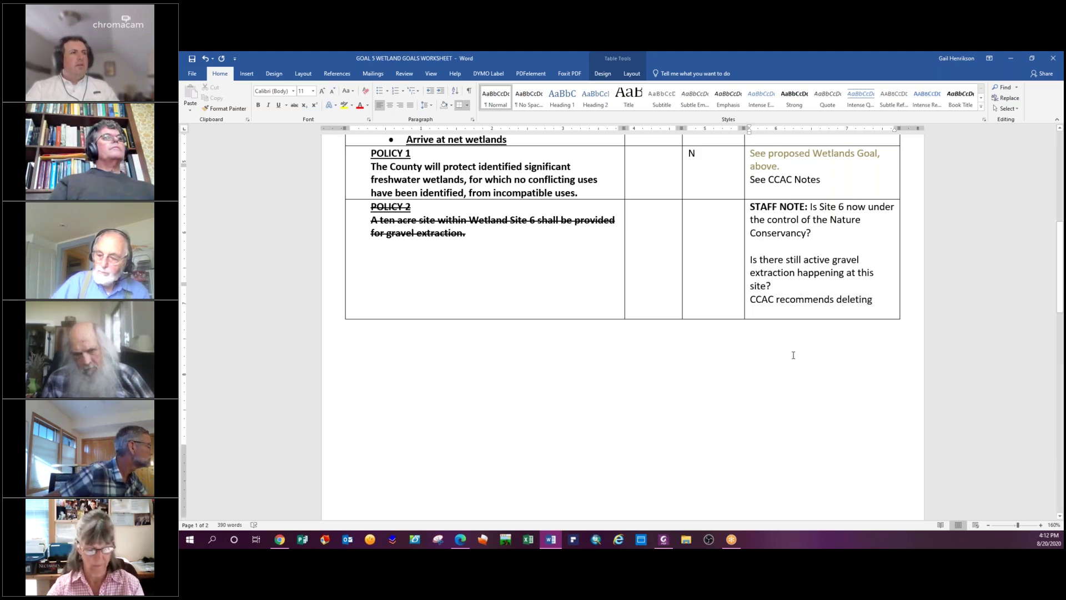
Go to Policy 3 in the Word worksheet and switch to the Clatsop County Planning App in a maximized browser window.
scroll(787, 350, "down", 10)
scroll(787, 350, "down", 1)
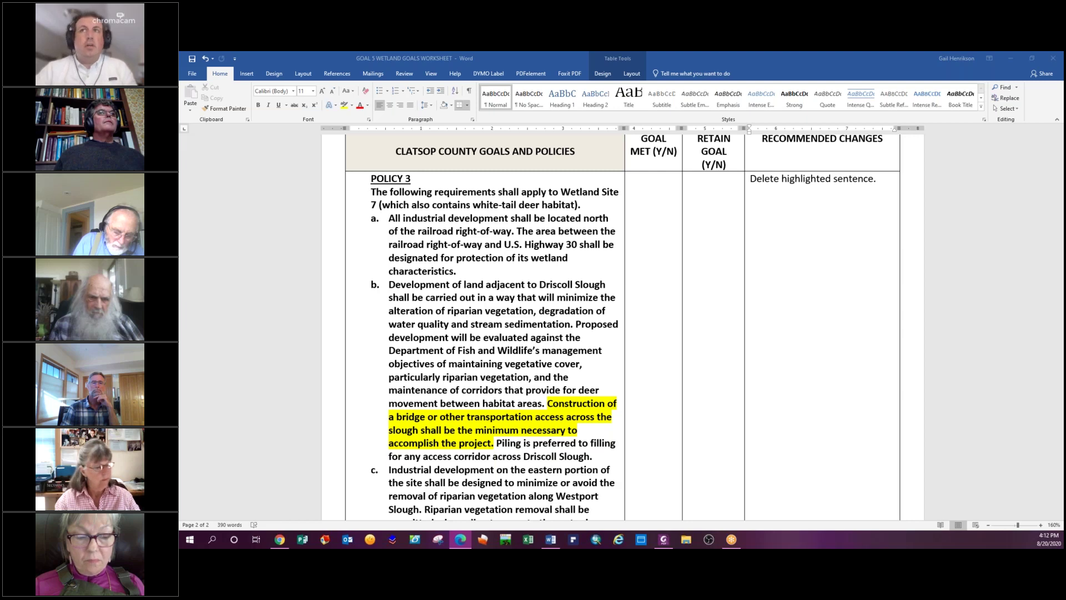
left_click_drag(183, 134, 477, 71)
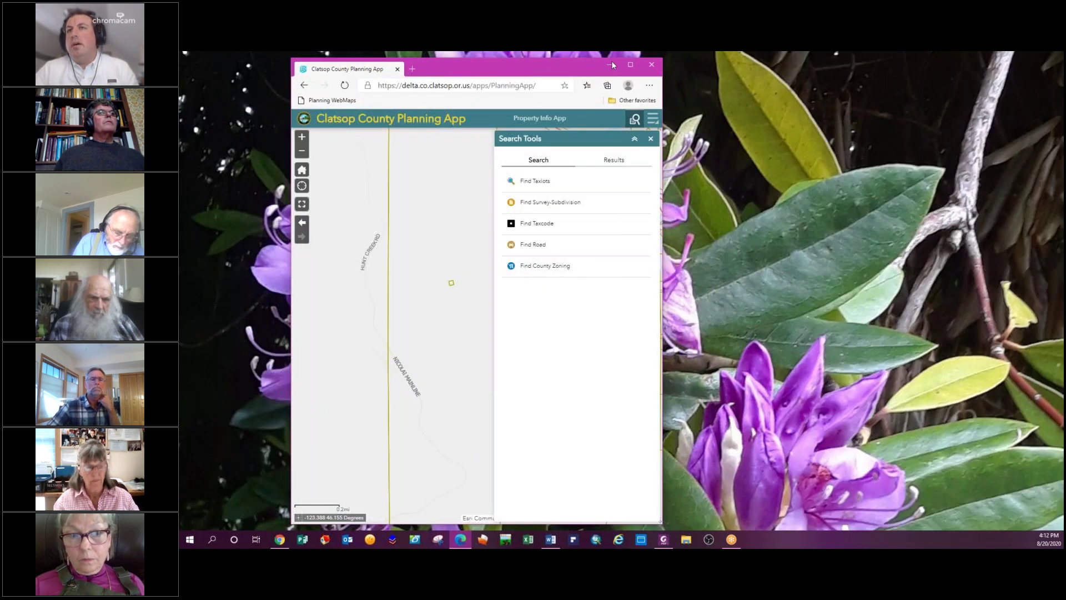
left_click(631, 64)
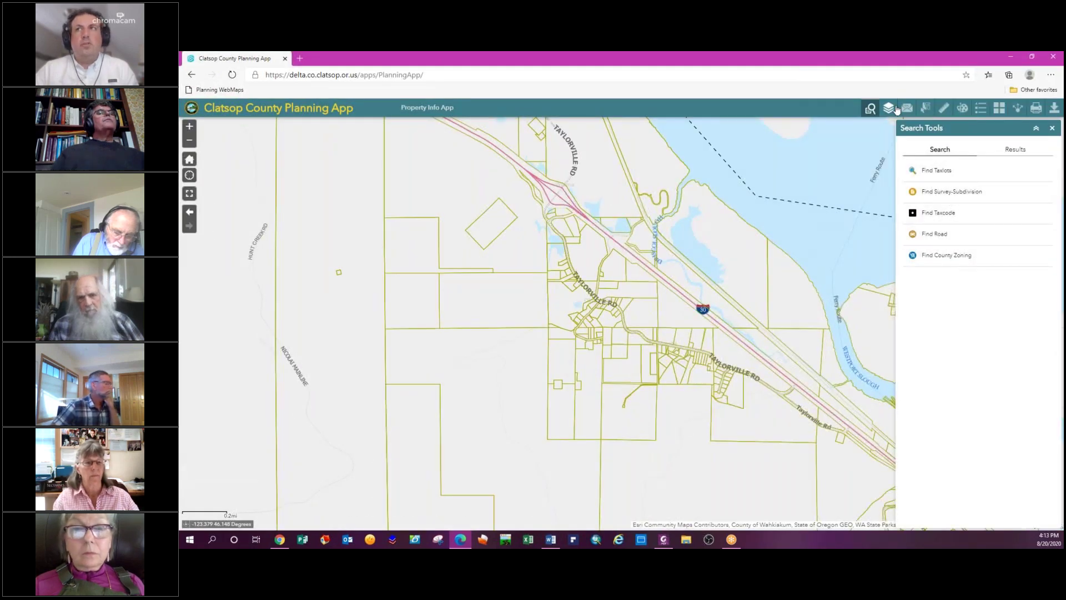
Turn on the County-wide Aerial Photos layer and examine the enlarged map around Driscoll Slough and Highway 30.
left_click(890, 108)
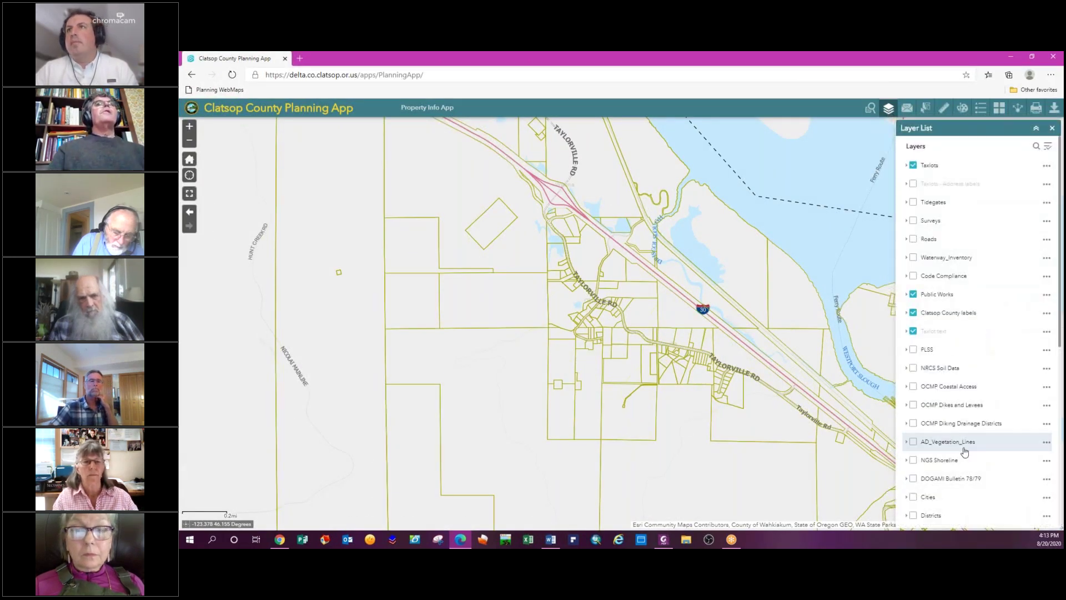
scroll(956, 466, "down", 6)
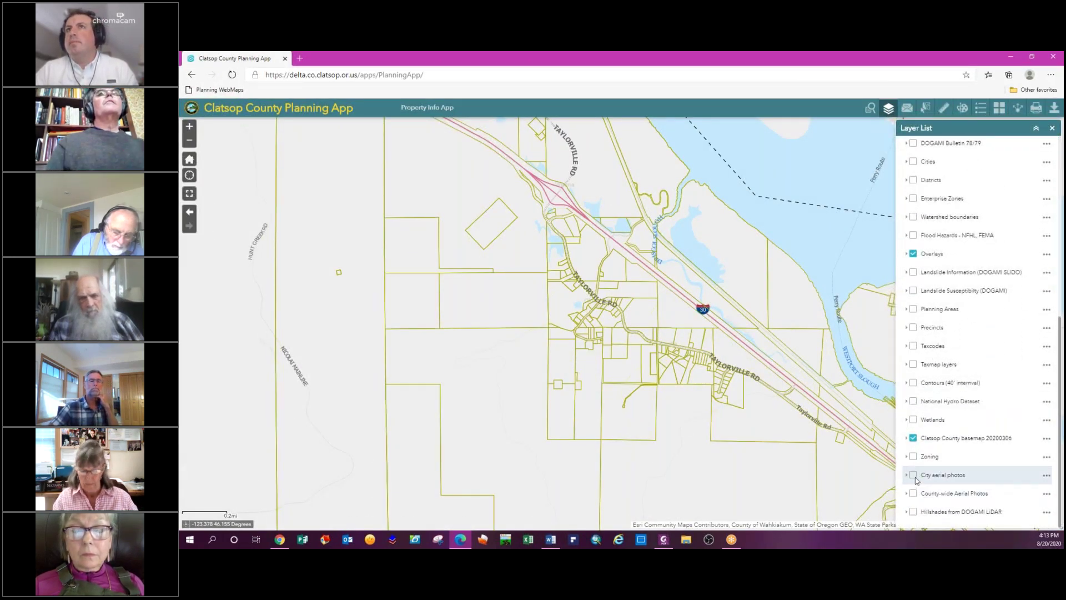
left_click(913, 493)
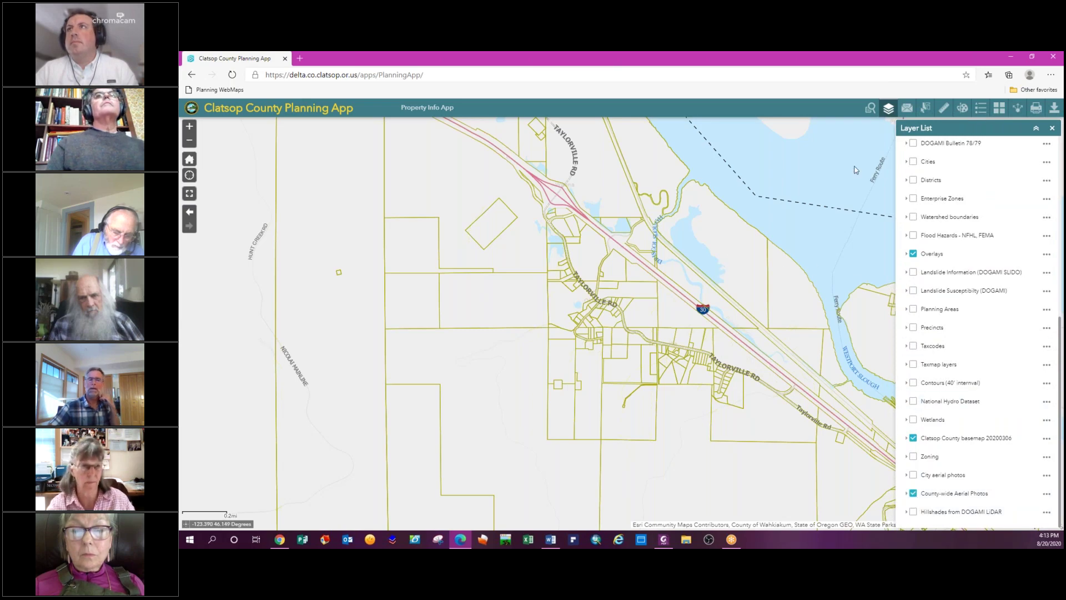
scroll(662, 231, "up", 1)
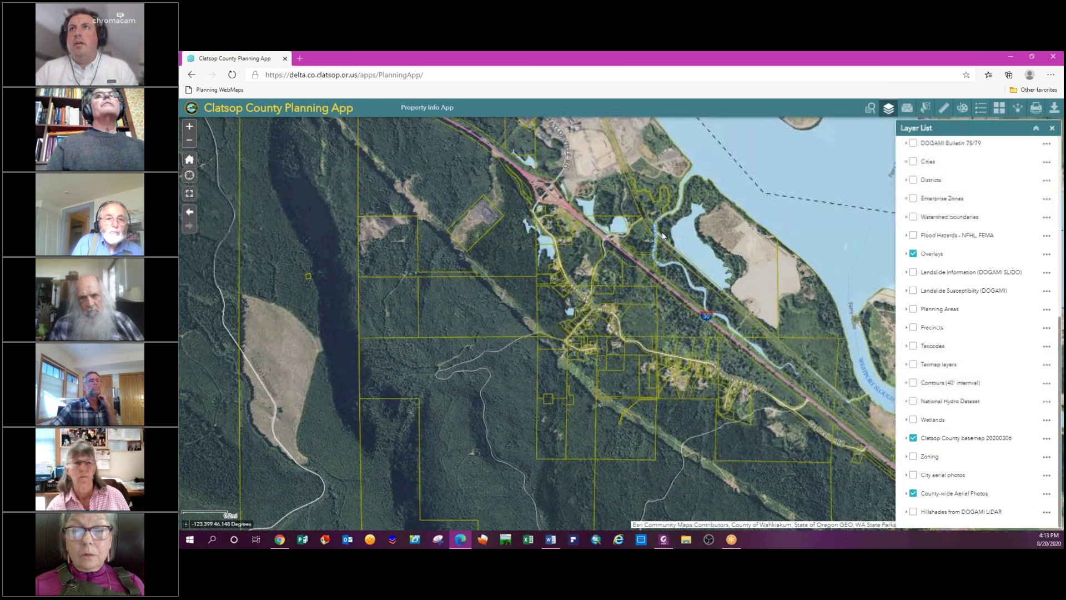
scroll(662, 231, "up", 1)
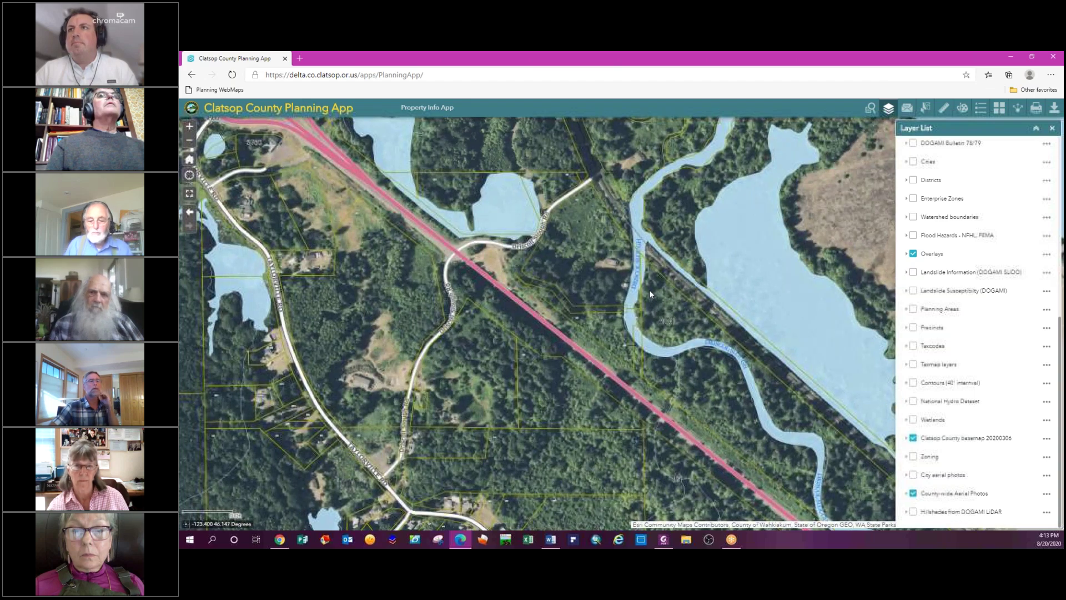
left_click_drag(651, 293, 715, 343)
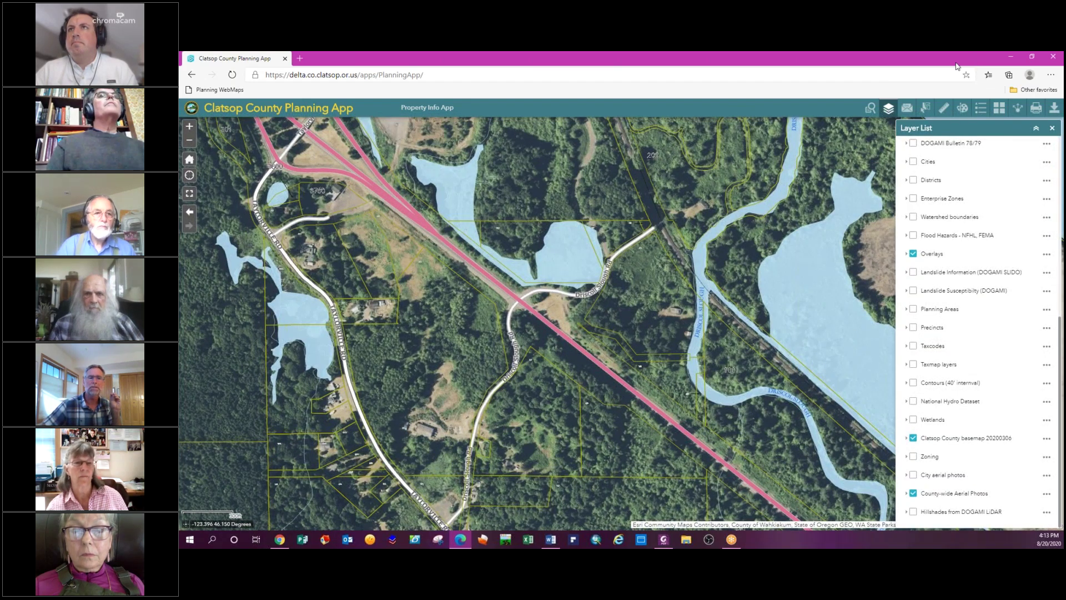
Check Policy 3 in the Word worksheet and return to the Clatsop County Planning App in a maximized browser window.
left_click(1010, 56)
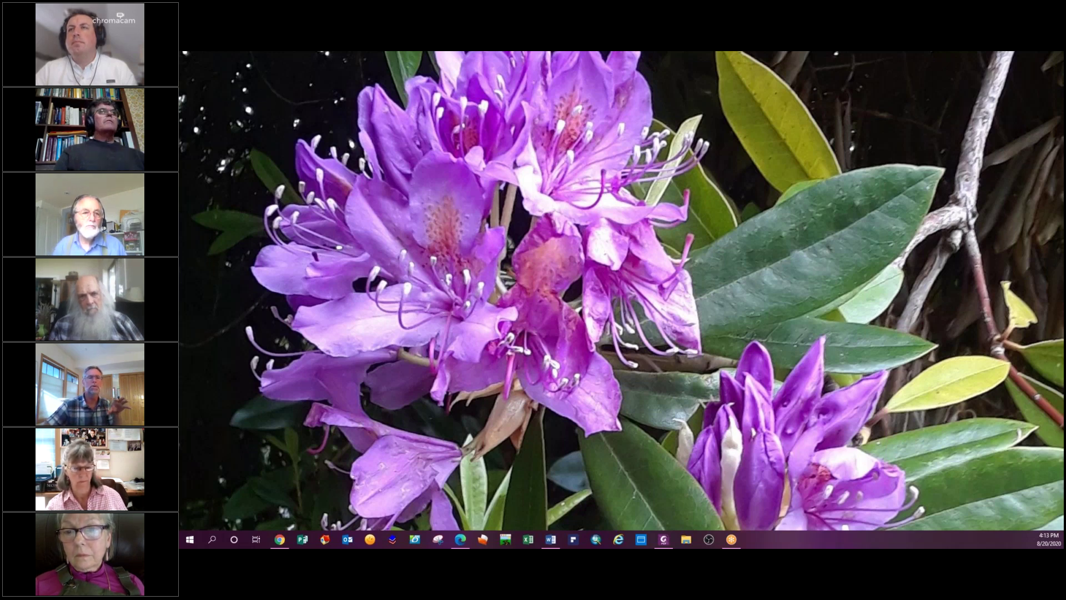
left_click(551, 540)
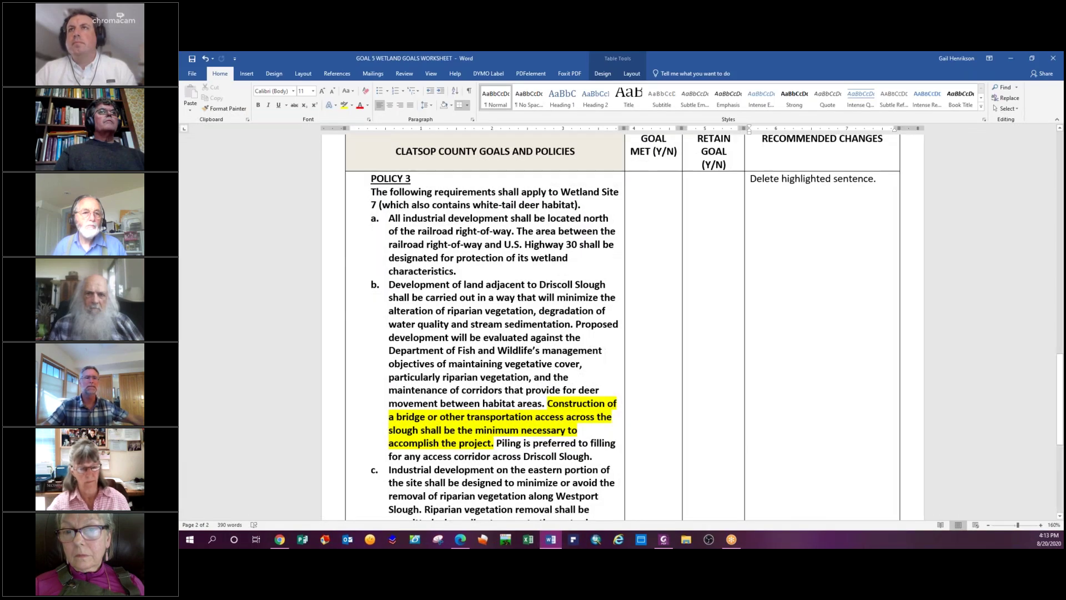
left_click(461, 539)
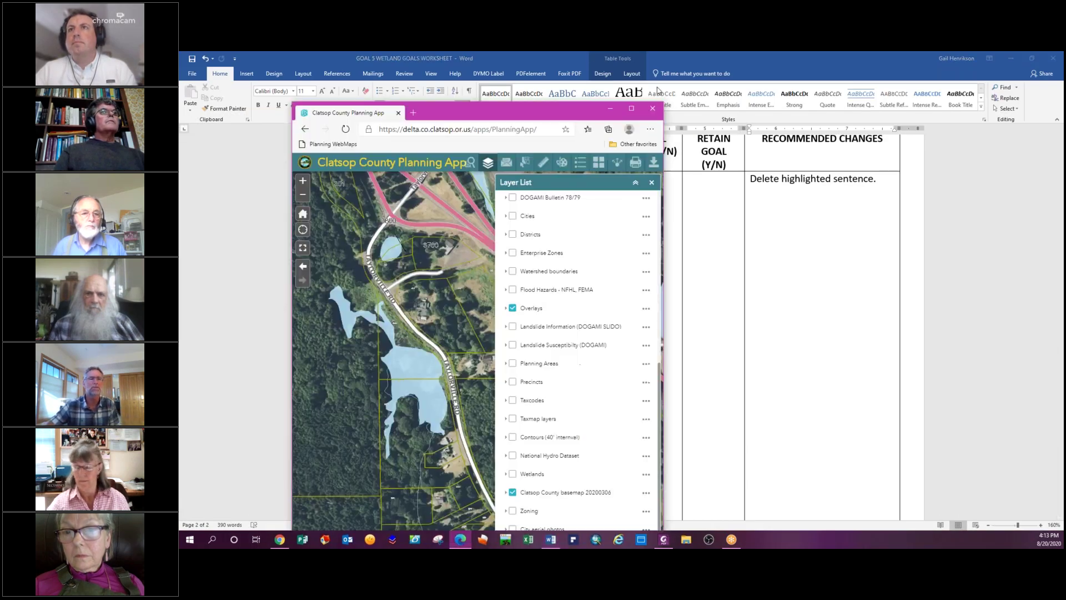
left_click(746, 53)
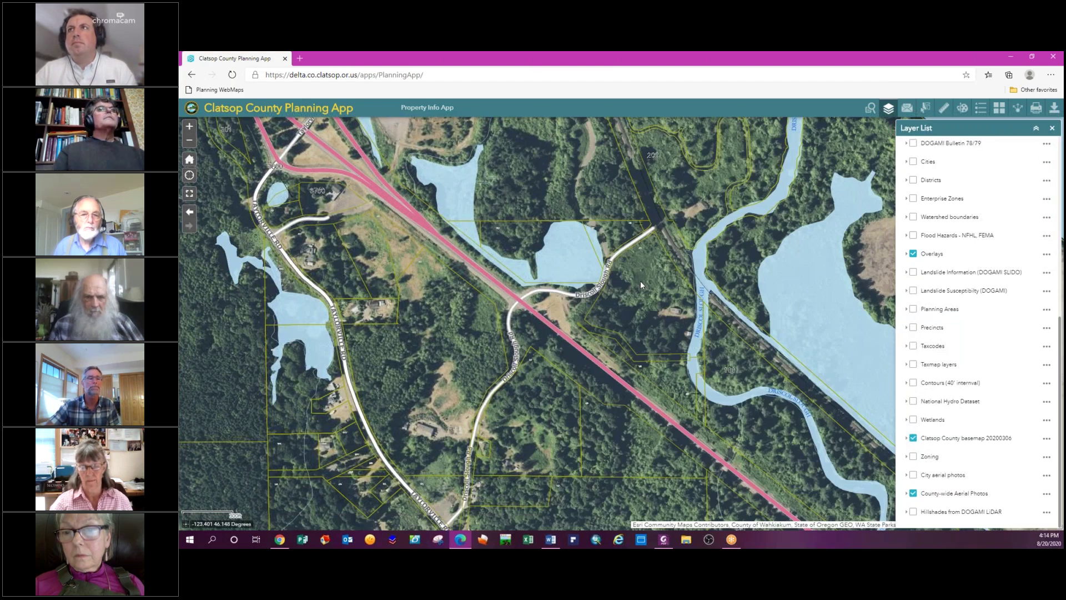
Show a wider area around Driscoll Slough and expand the County-wide Aerial Photos layer to list its sublayers.
scroll(641, 281, "down", 1)
left_click(906, 493)
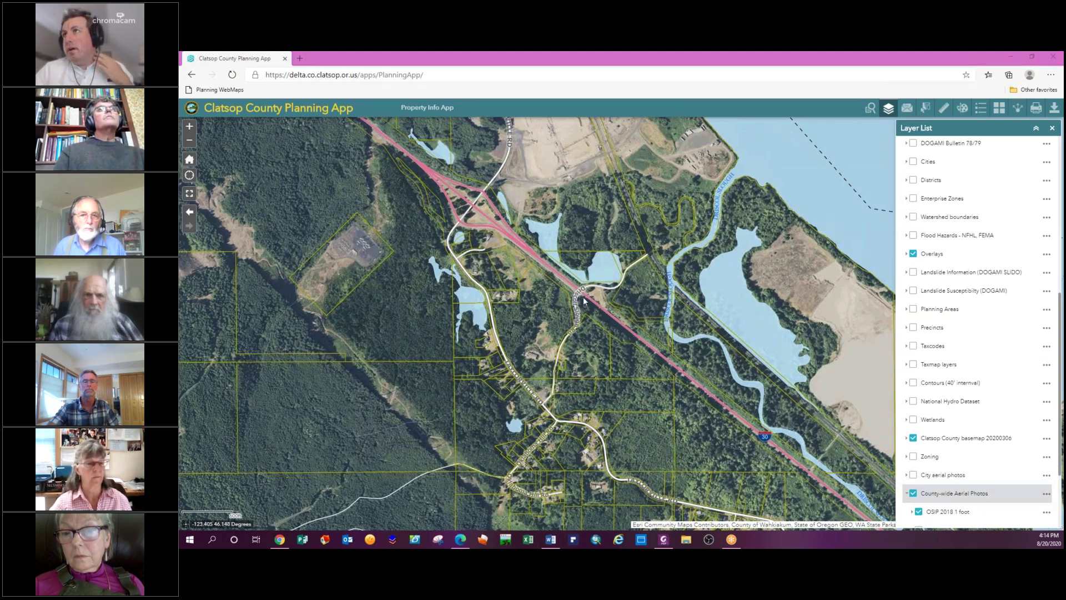
Look up the owner of the tax lot just west of Driscoll Slough, north of Highway 30.
left_click_drag(657, 282, 439, 246)
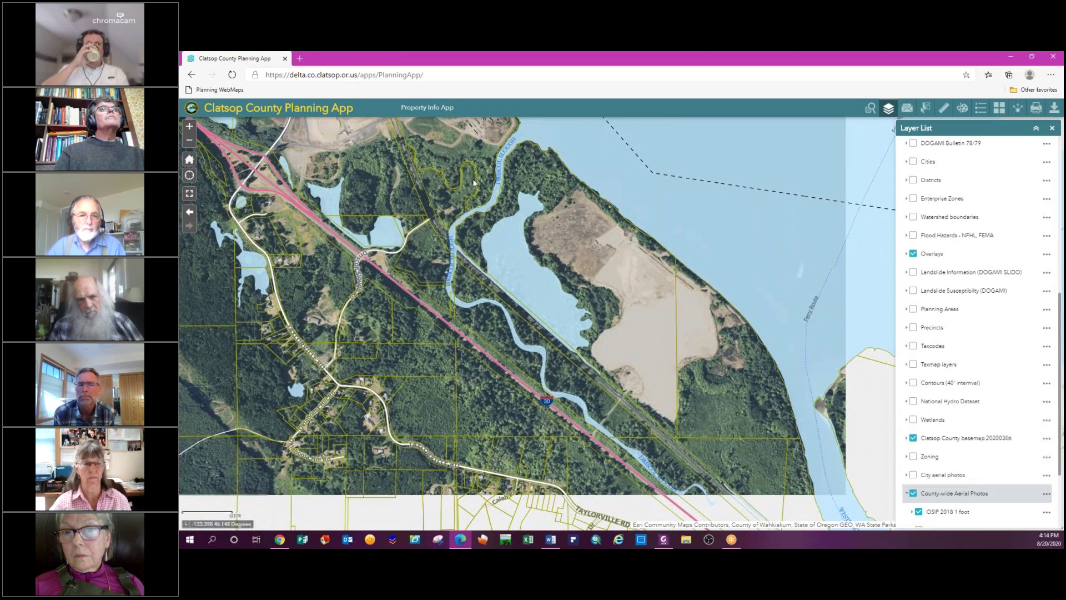
left_click_drag(449, 202, 503, 313)
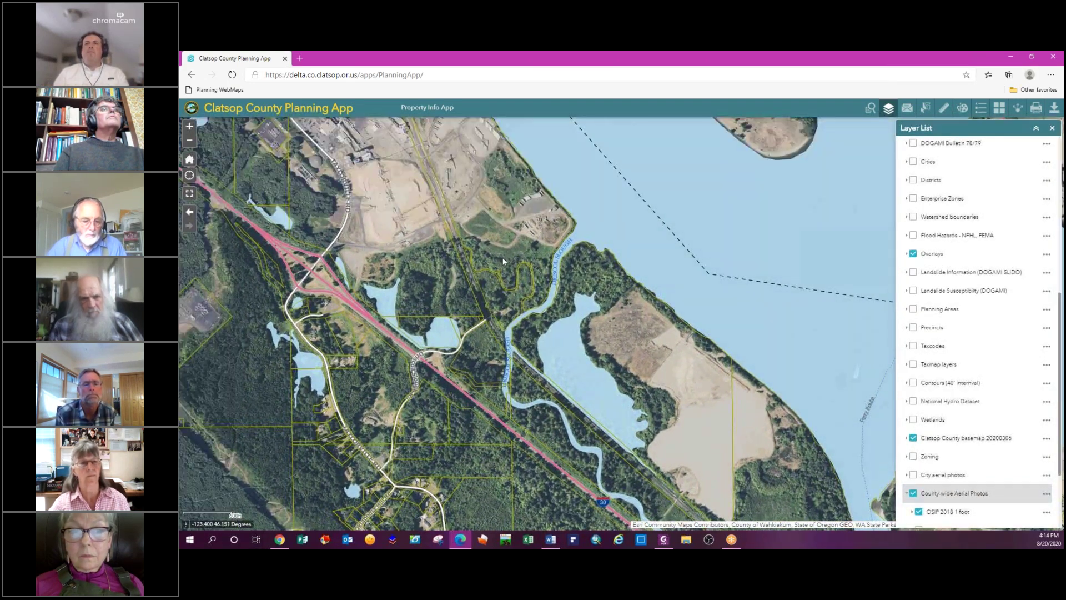
left_click(500, 261)
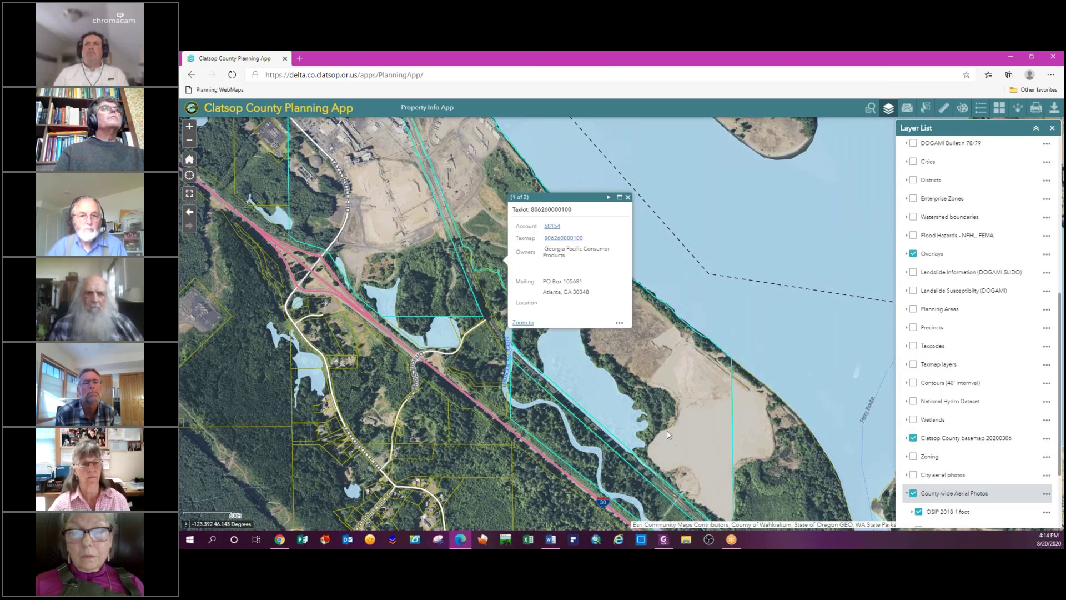
Look up the owners of the tax lots between Highway 30 and Westport Slough, and return to the Driscoll Slough area.
left_click_drag(669, 435, 534, 166)
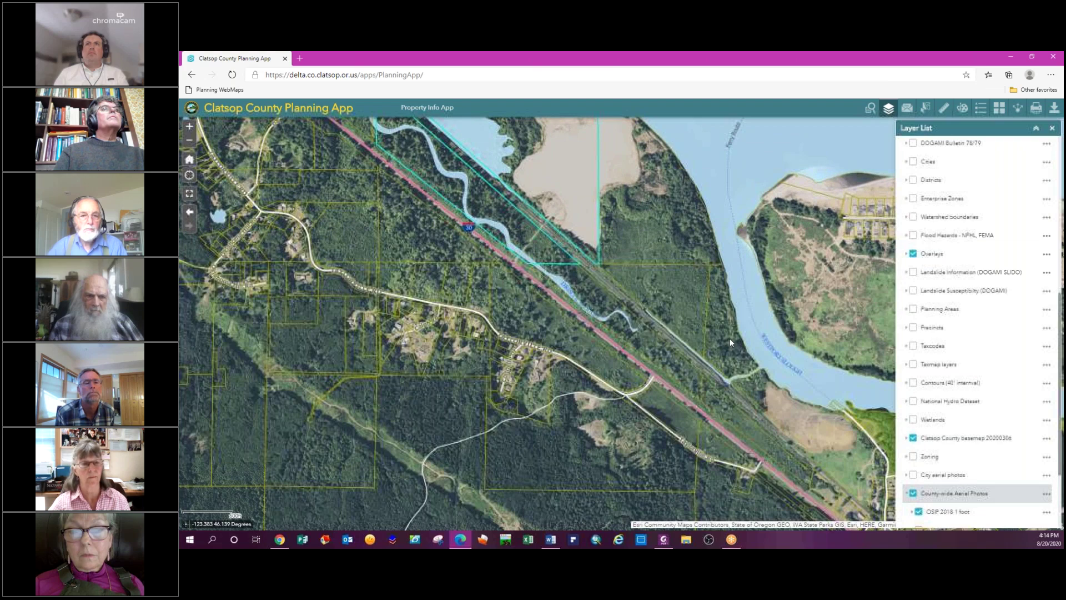
left_click(690, 232)
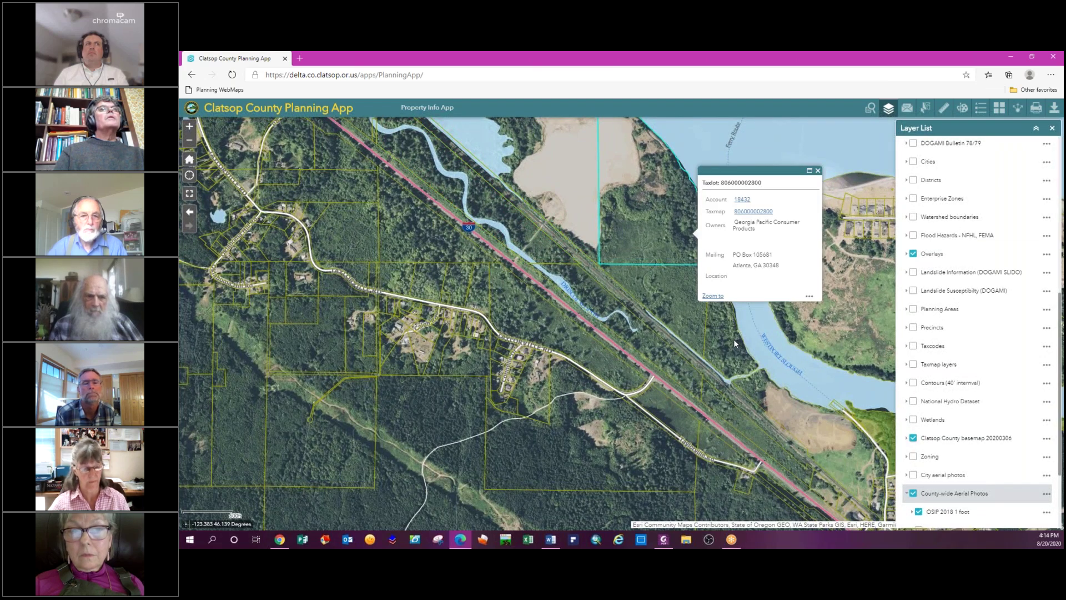
left_click(680, 306)
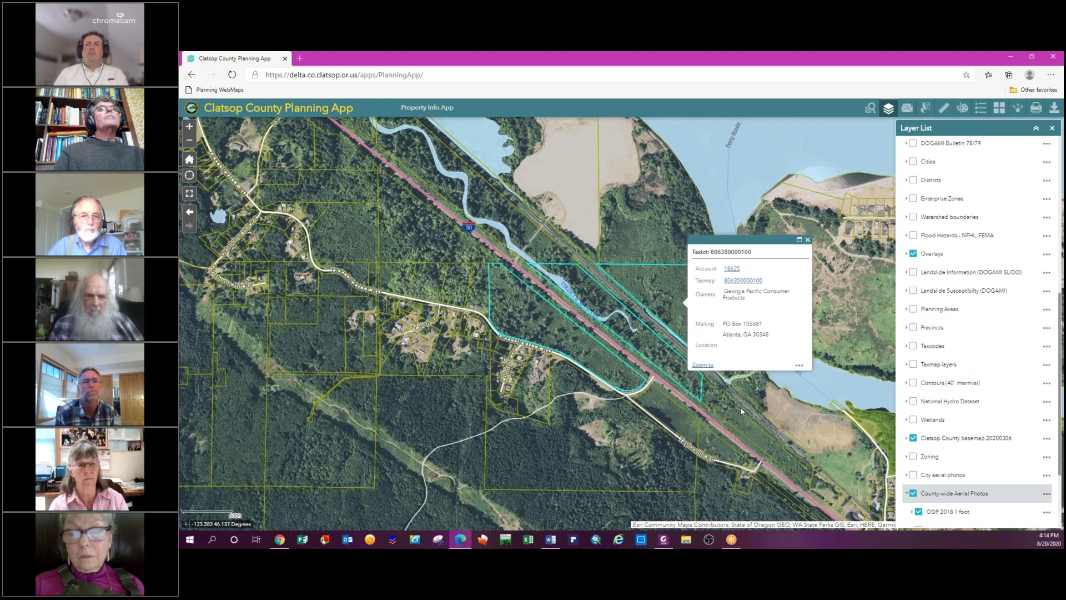
left_click(766, 398)
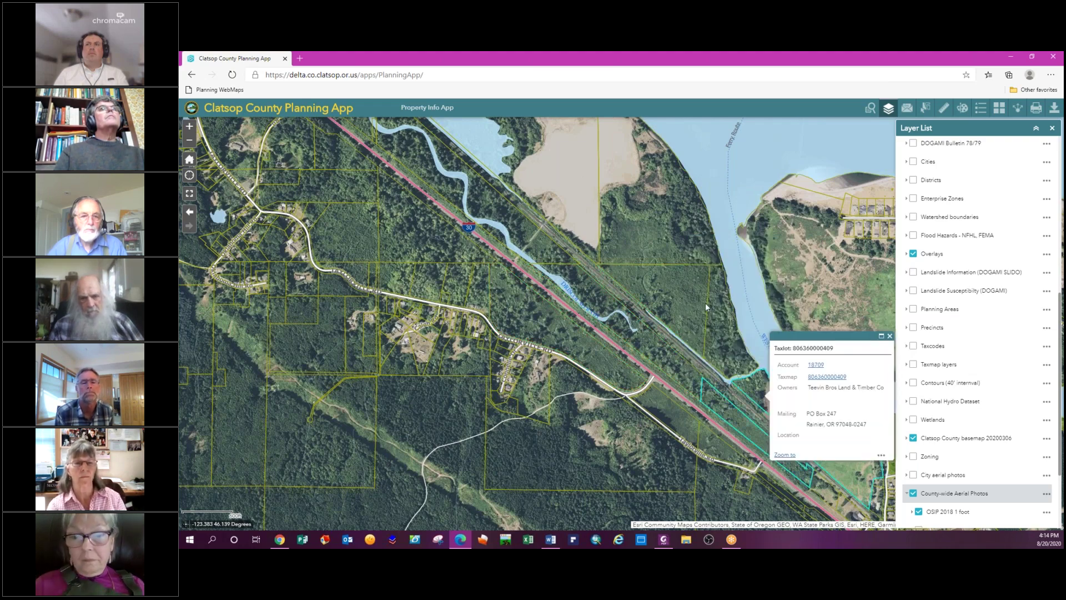
left_click_drag(654, 225, 639, 335)
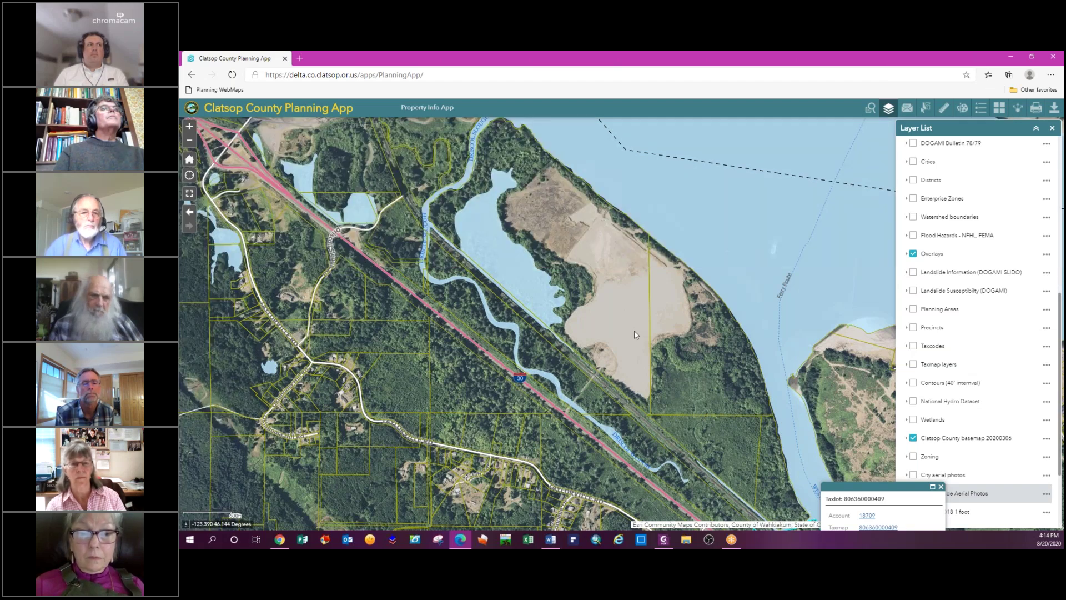
left_click_drag(599, 267, 649, 337)
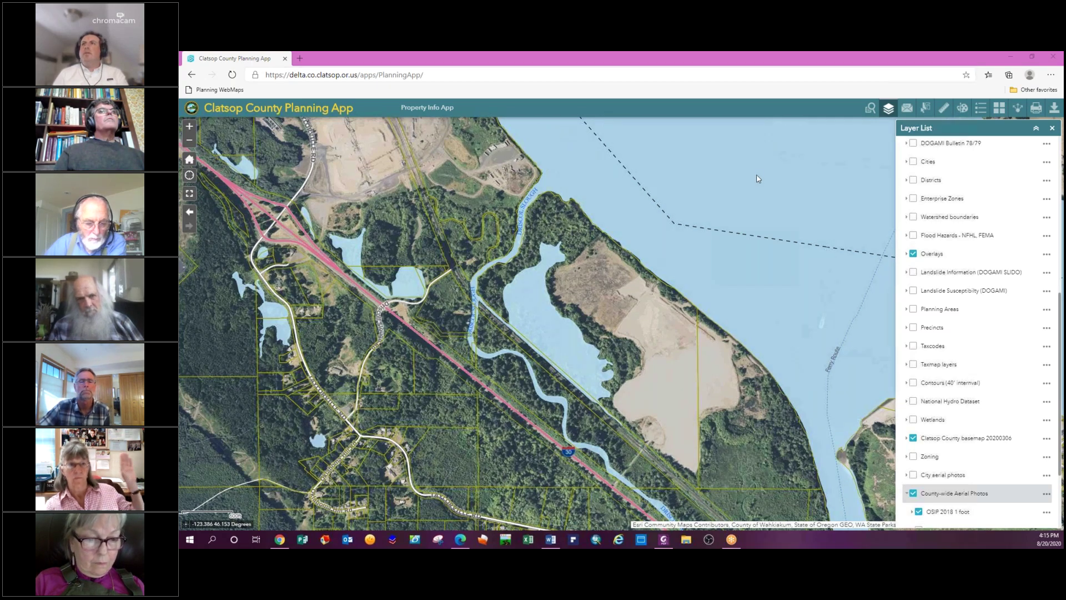
Switch to the Word worksheet and add "Include policy 3 as written (CCAC)" as a separate paragraph in Policy 3's recommended changes.
left_click(550, 539)
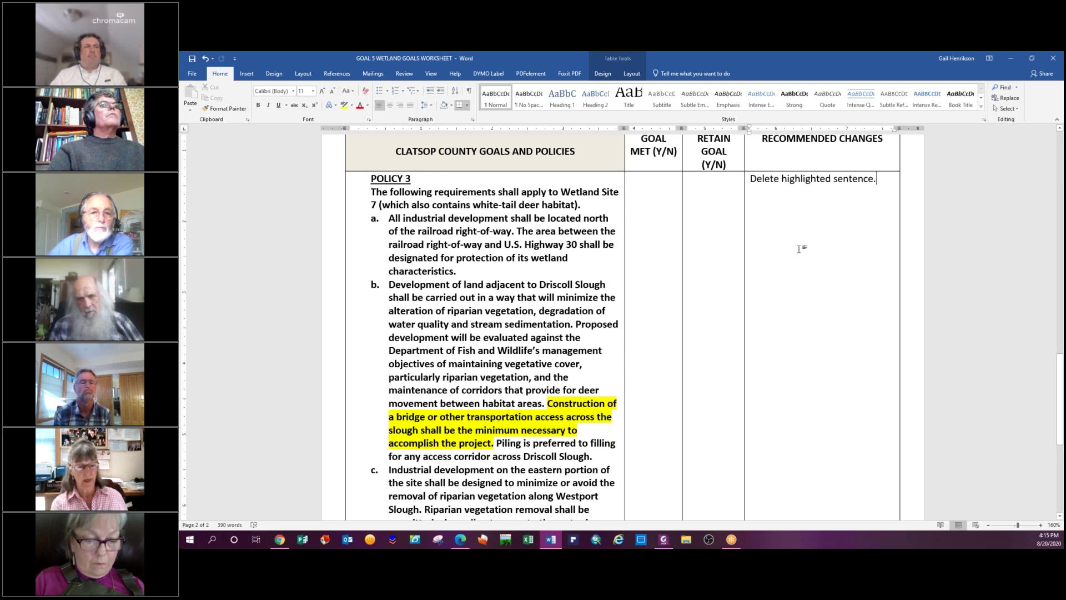
key("Return")
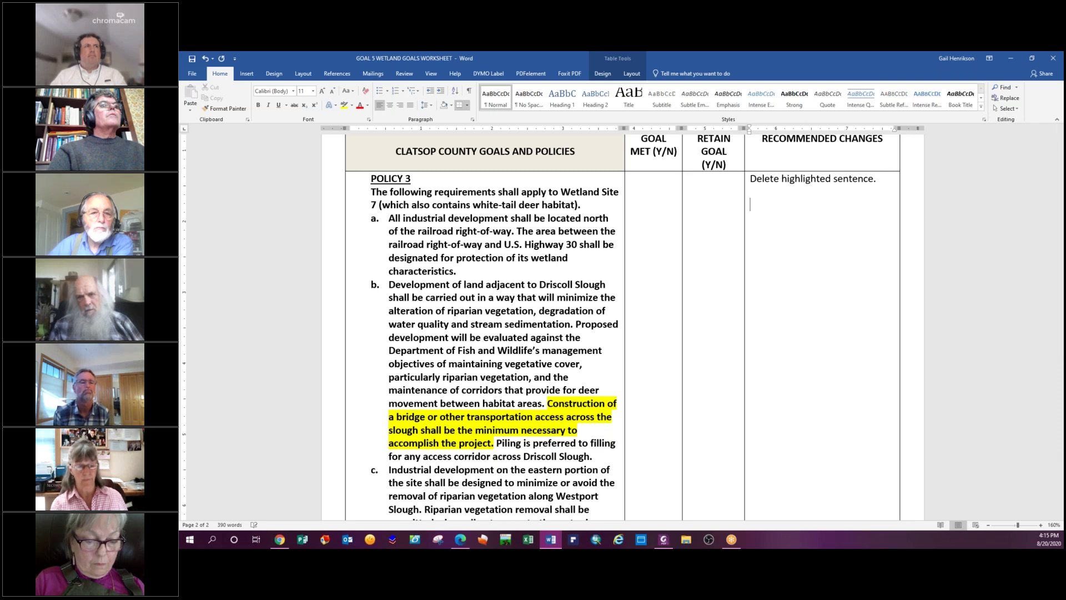
type("Include polic")
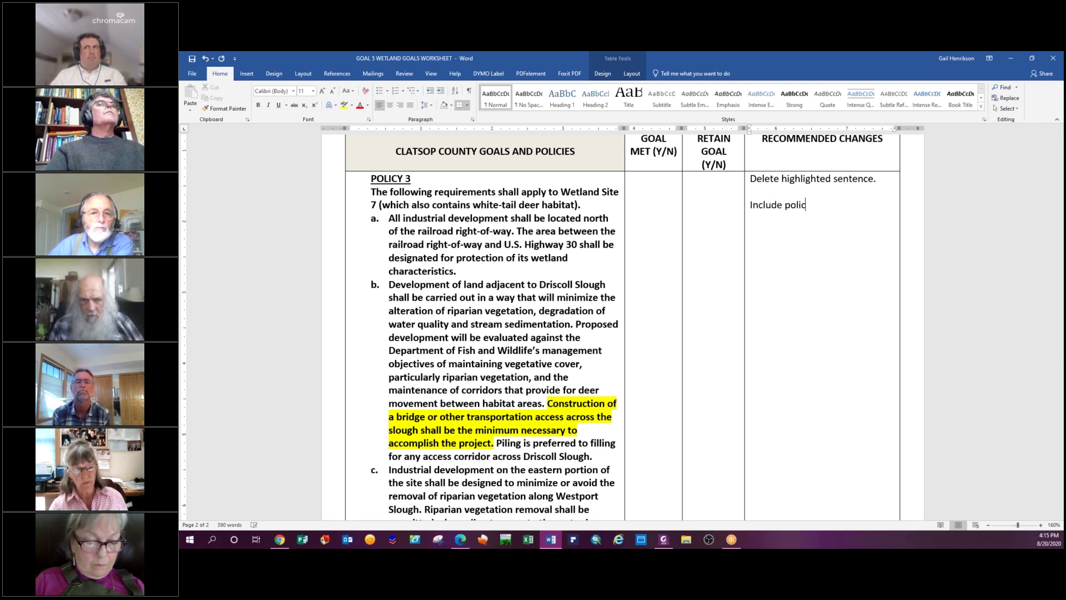
type("y 3 as written (CCAC)")
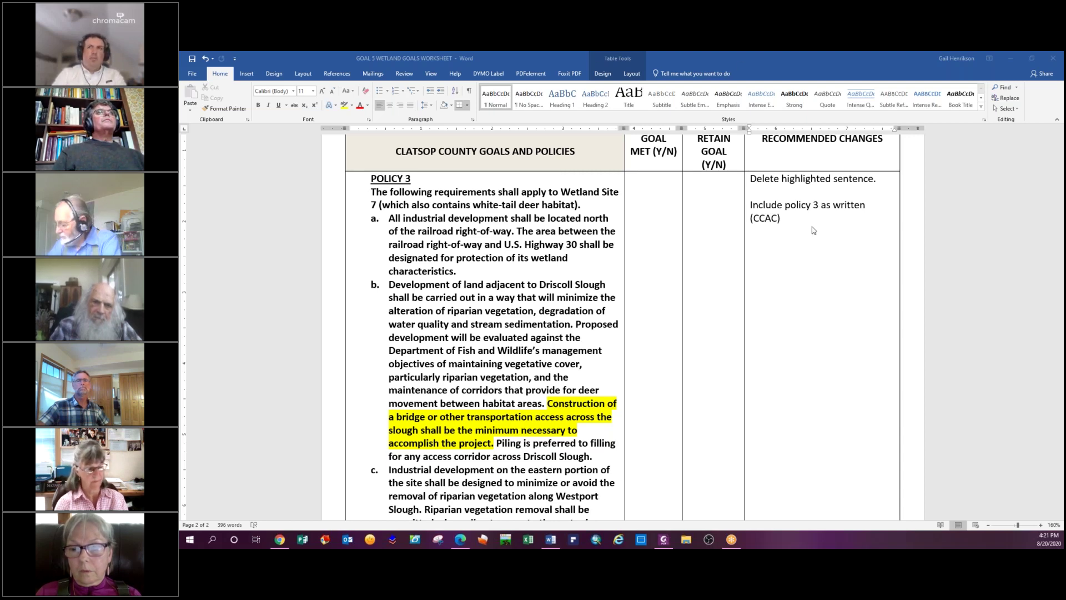
Extend the CCAC recommendation for Policy 3 with ", reexamine when additional information obtained.".
left_click(793, 220)
type(", re")
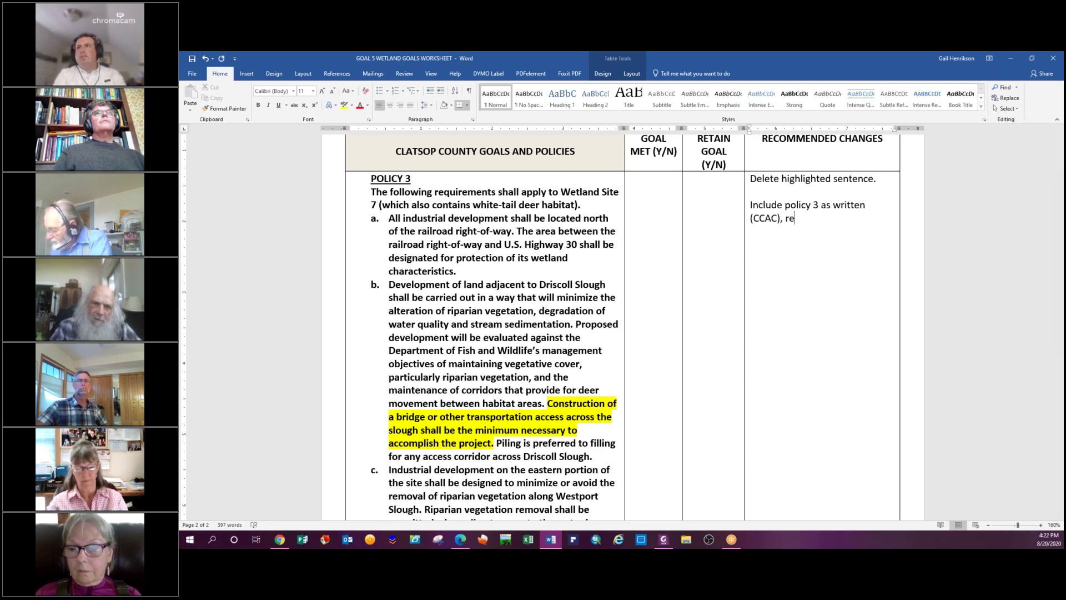
type("examine when")
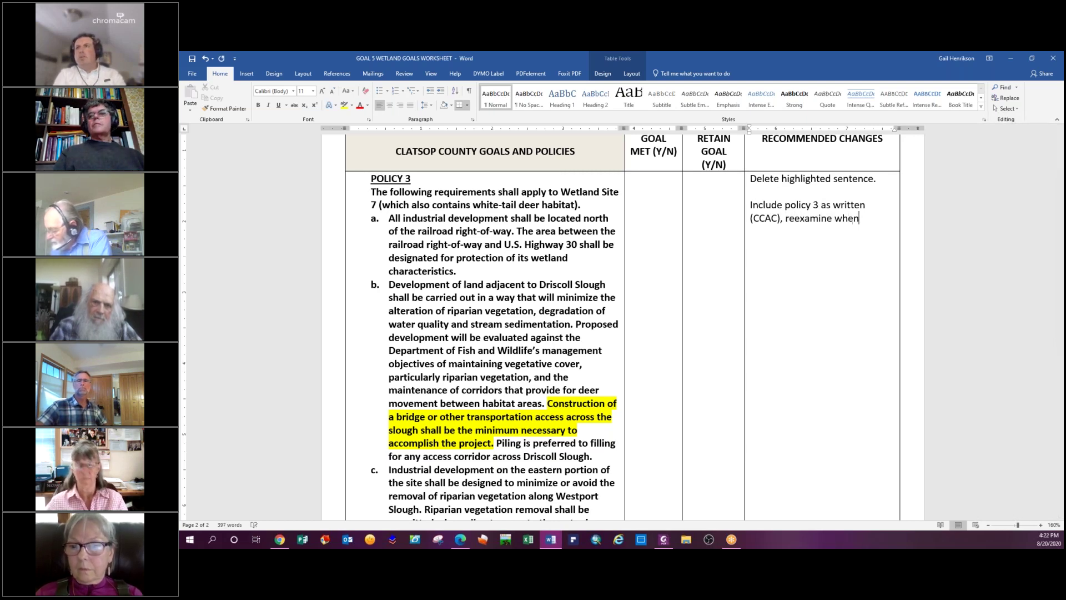
type(" add")
type("al i")
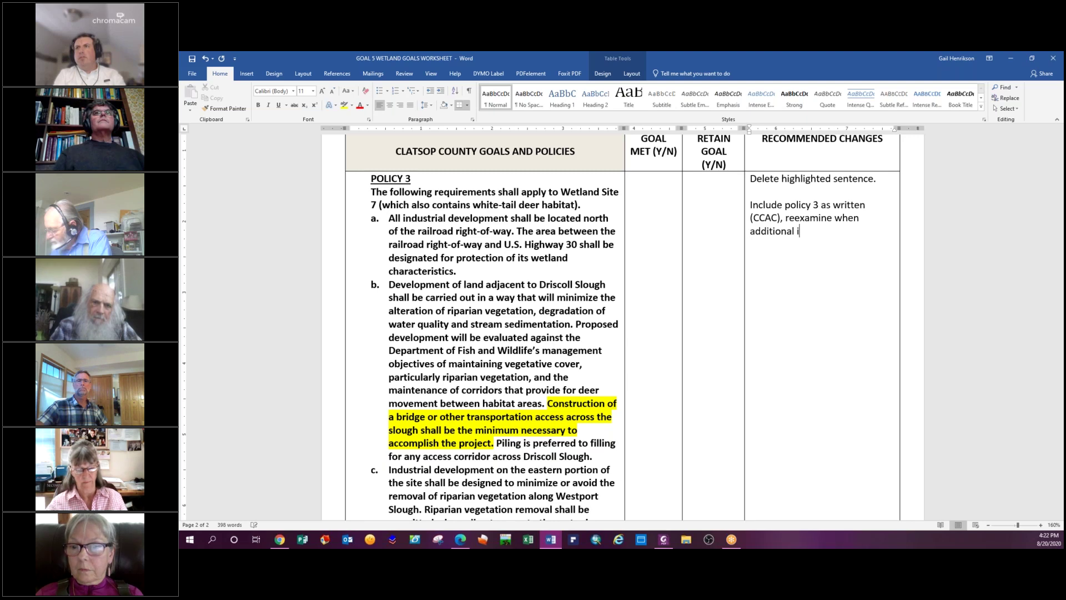
type("nformation obtained.")
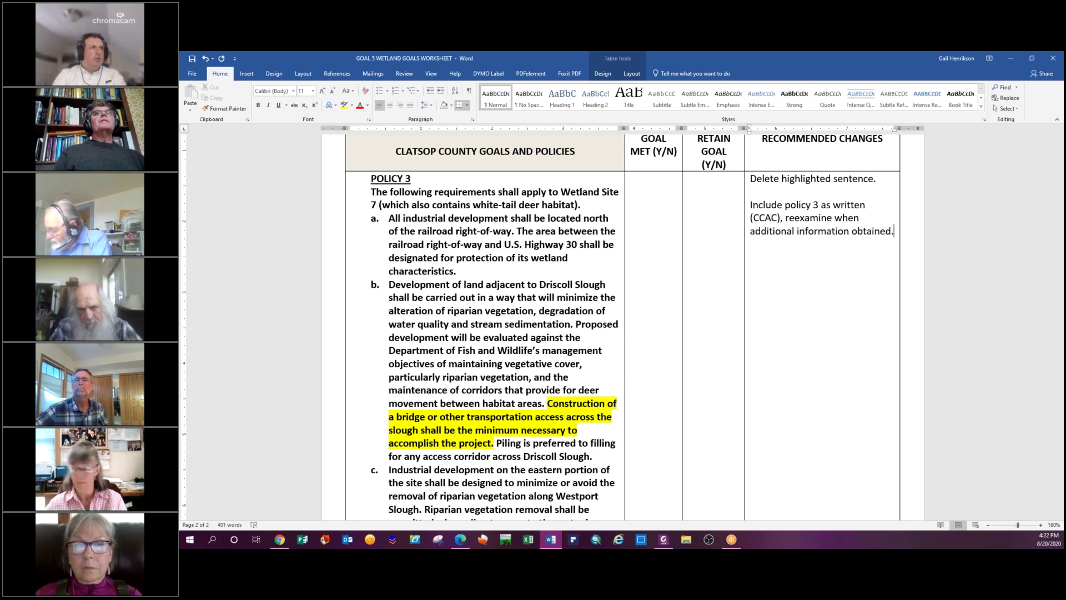
Below the CCAC recommendation, after a blank line, add the note "Scriveners: Reconcile wetland site #s between text and map.".
key("Return")
key("Return")
type("Scriv")
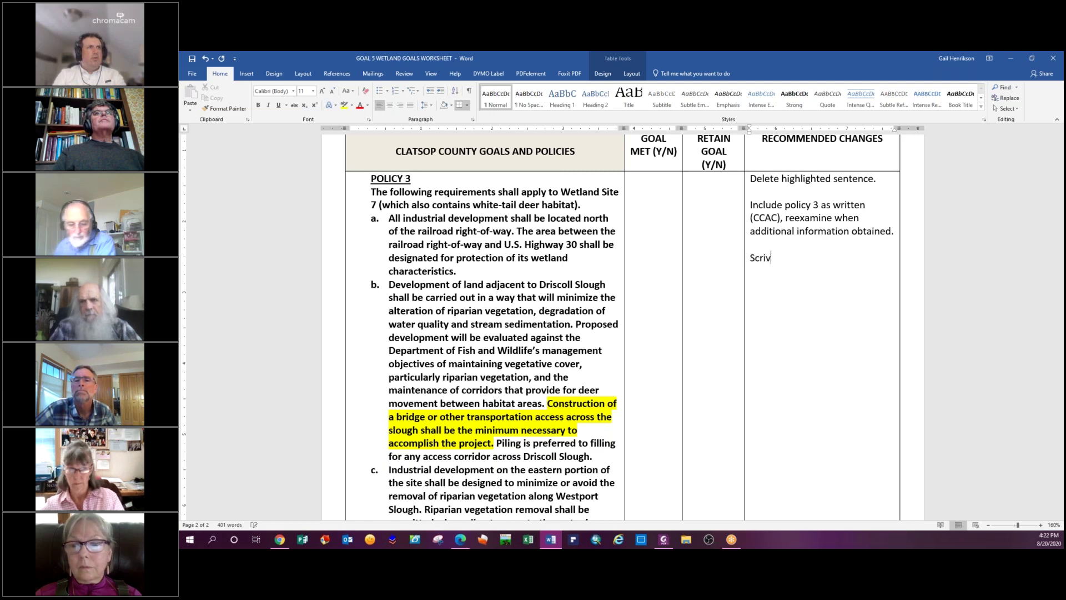
type("eners:  Reconcil")
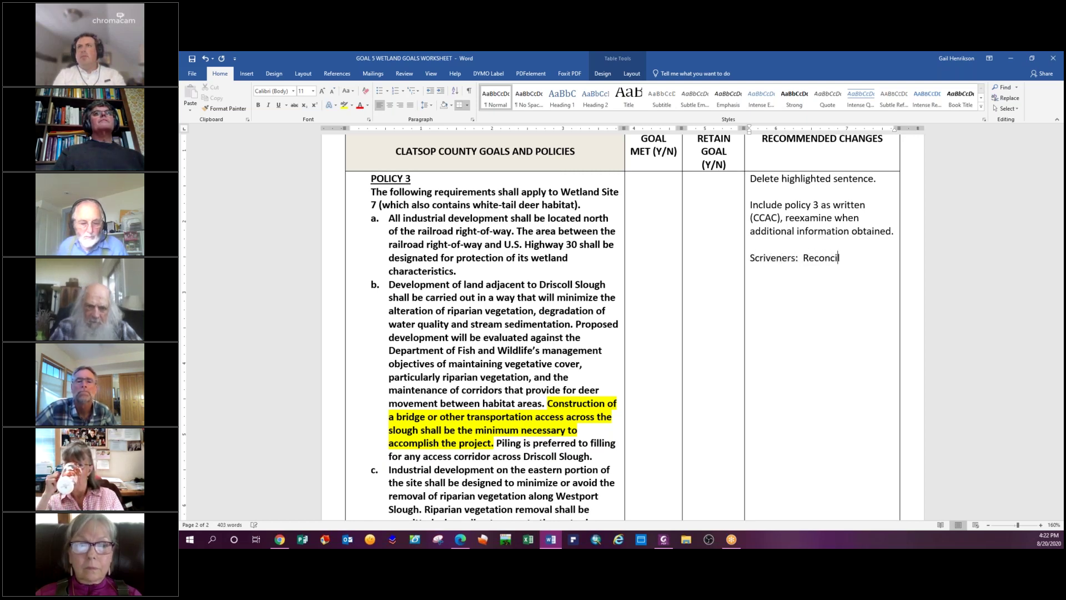
type("e wetland site")
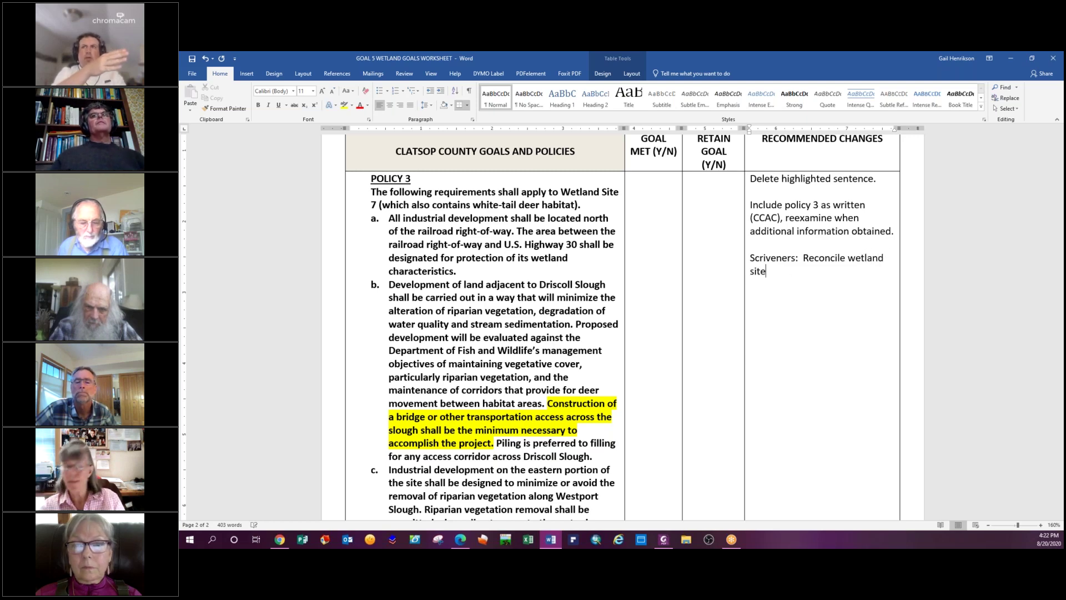
type(" #s")
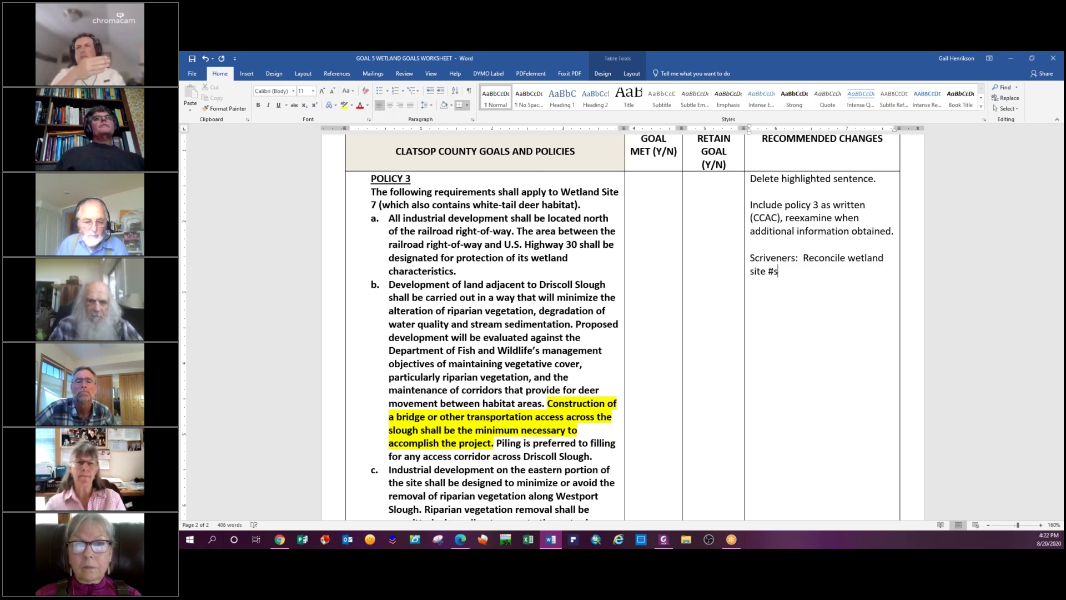
type(" between t")
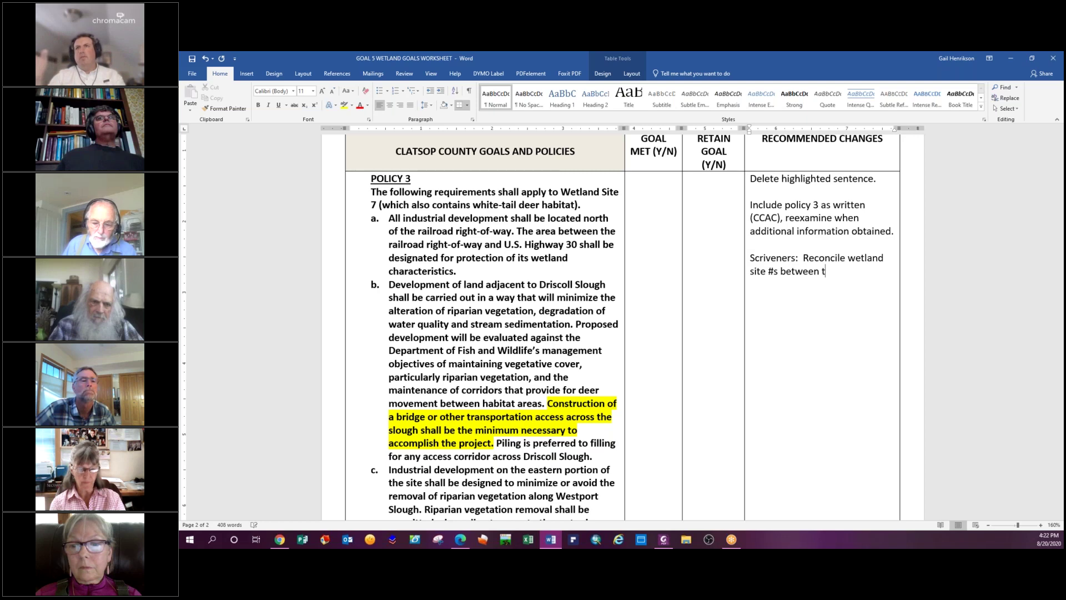
type("ext and m")
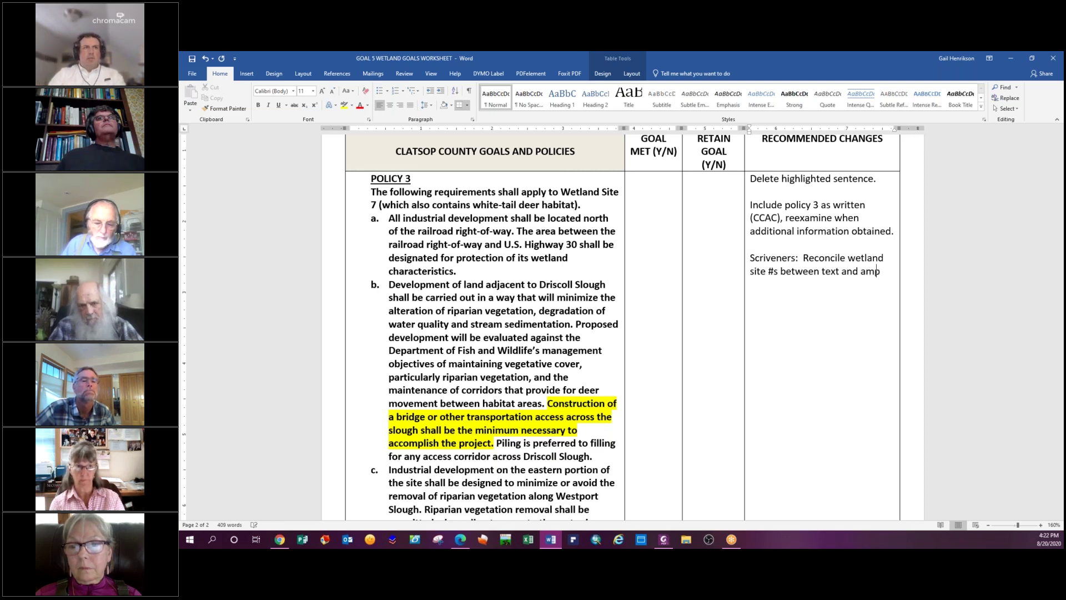
type("ap.")
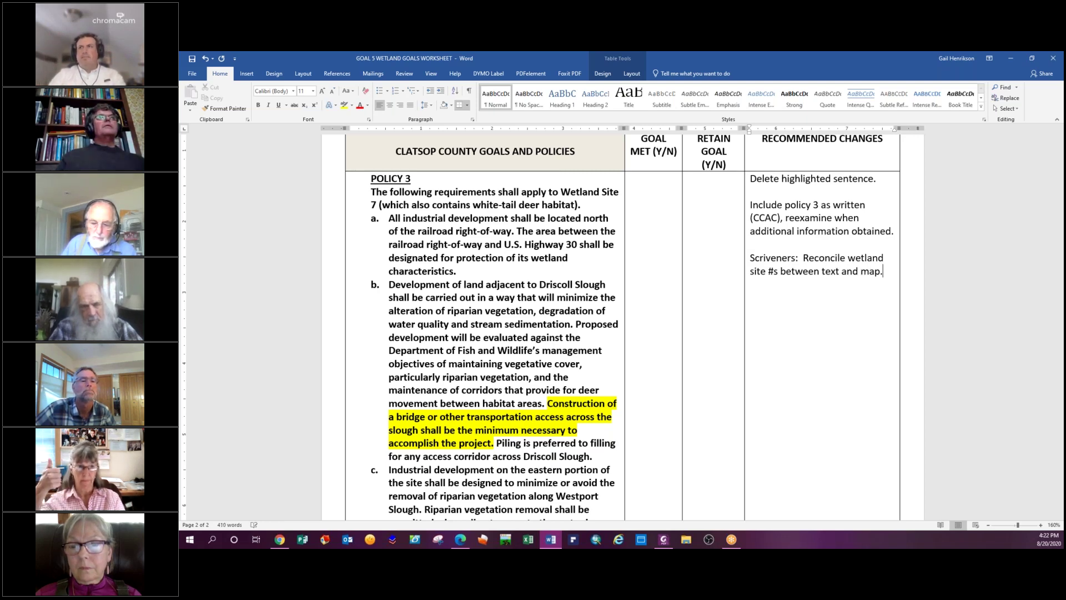
Extend the scriveners note so that it ends with "and inventory.".
key("BackSpace")
type("and invol")
key("BackSpace")
key("BackSpace")
key("BackSpace")
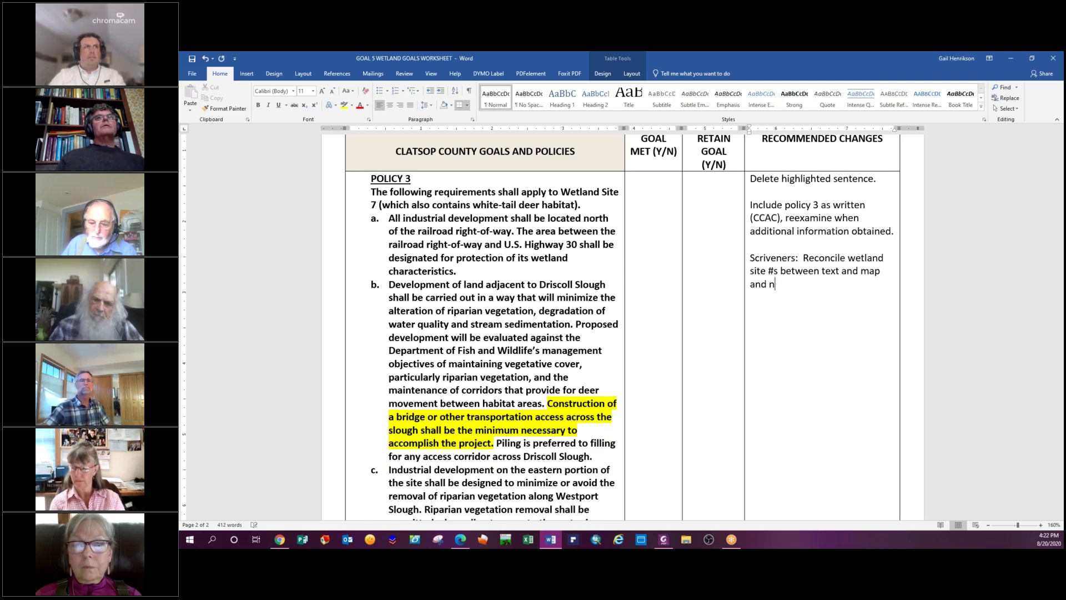
type("ventory.")
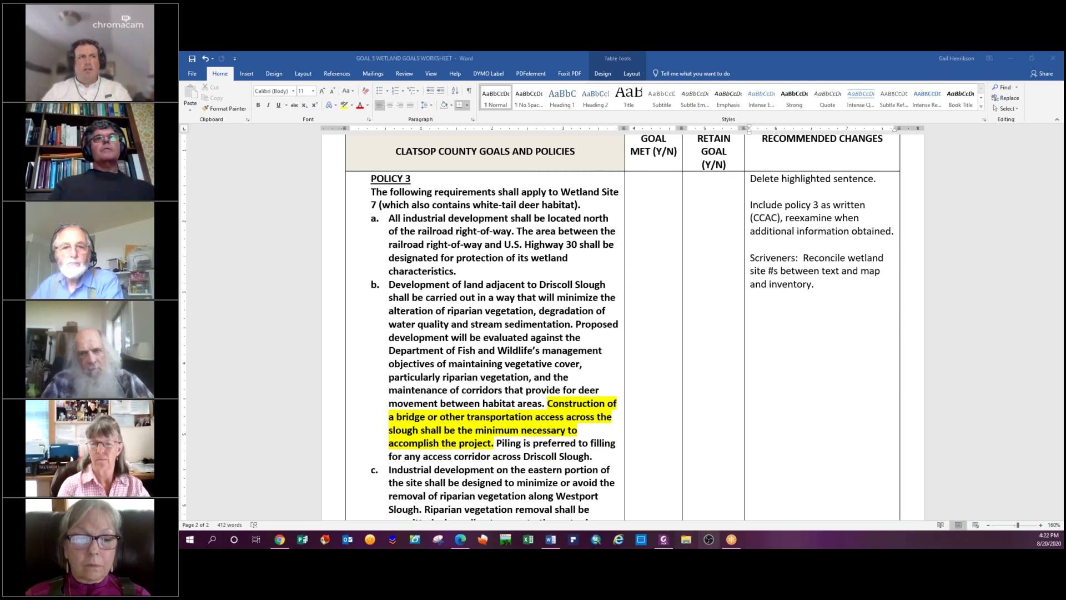
Switch to the CCAC agenda PDF and review the meeting schedule on page 1 and the action items on page 2.
key("alt+Tab")
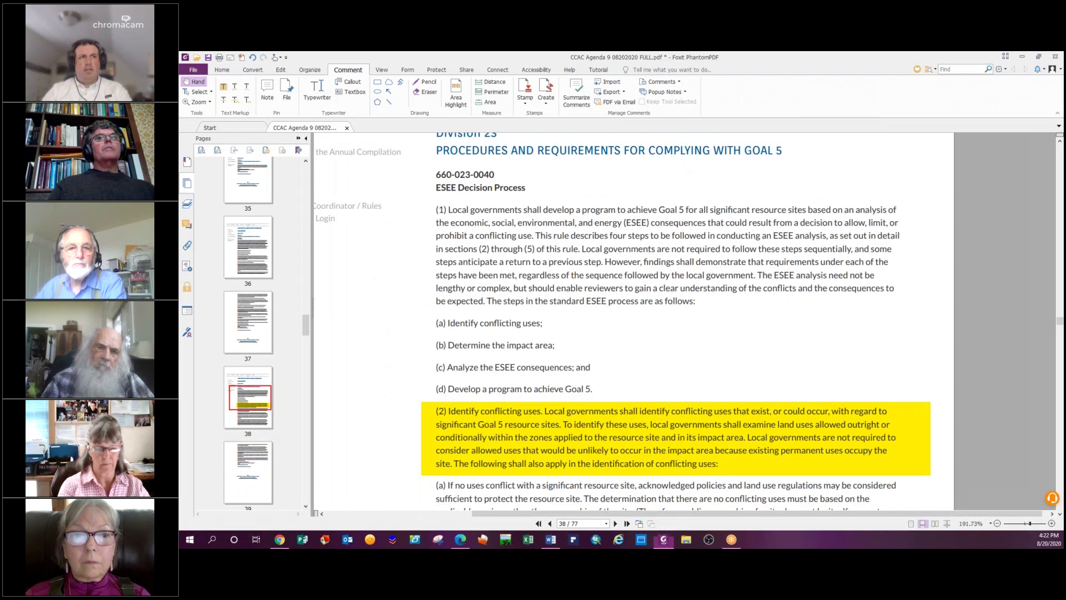
scroll(526, 245, "up", 5)
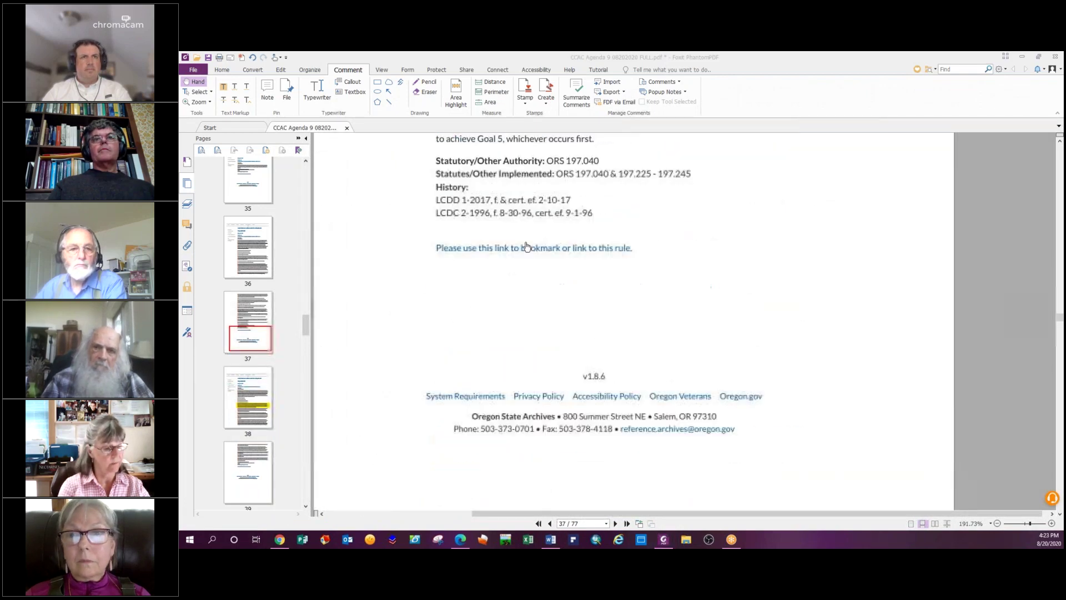
scroll(527, 246, "up", 1)
left_click_drag(305, 324, 273, 204)
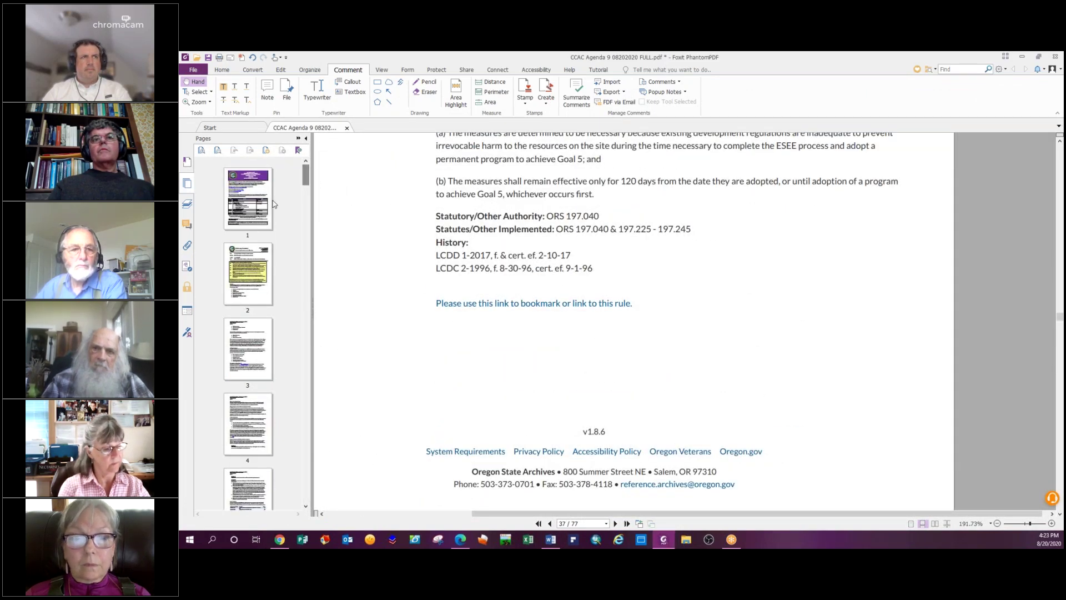
left_click(273, 204)
scroll(678, 322, "down", 5)
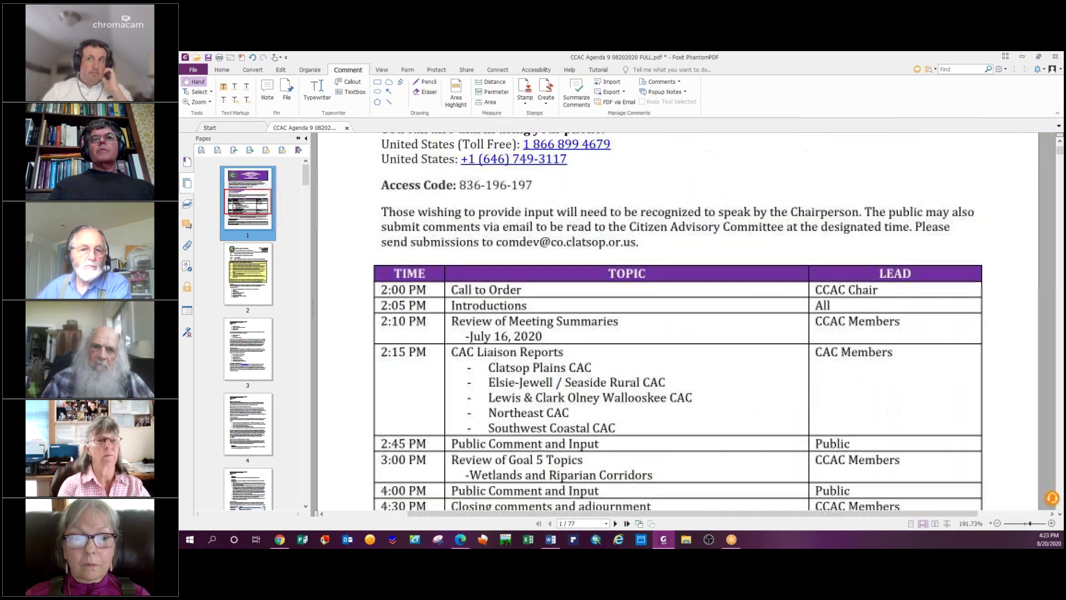
scroll(527, 328, "down", 3)
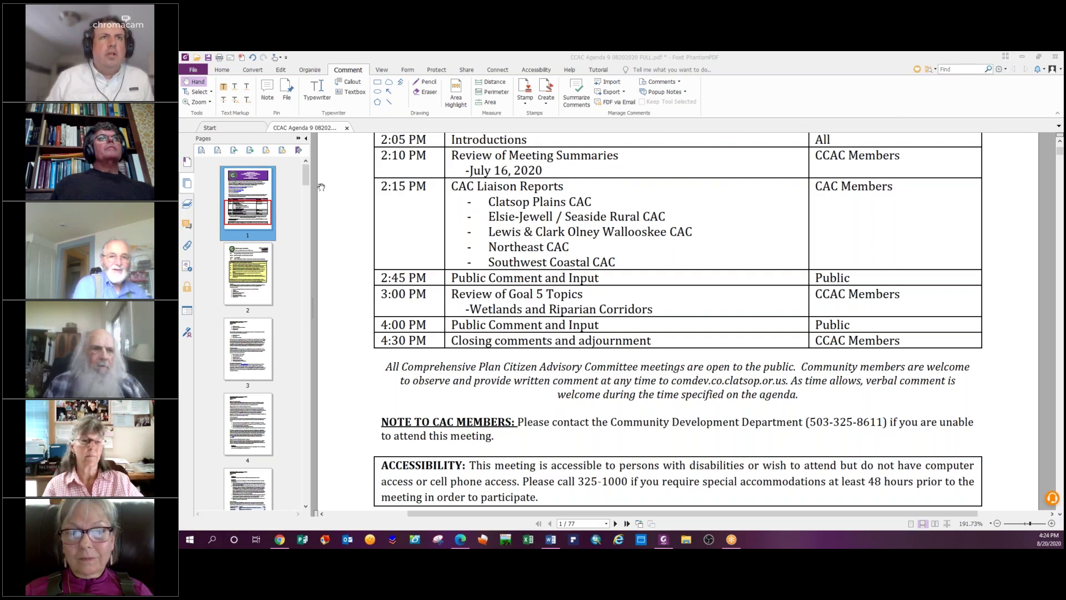
left_click(247, 273)
scroll(505, 372, "down", 5)
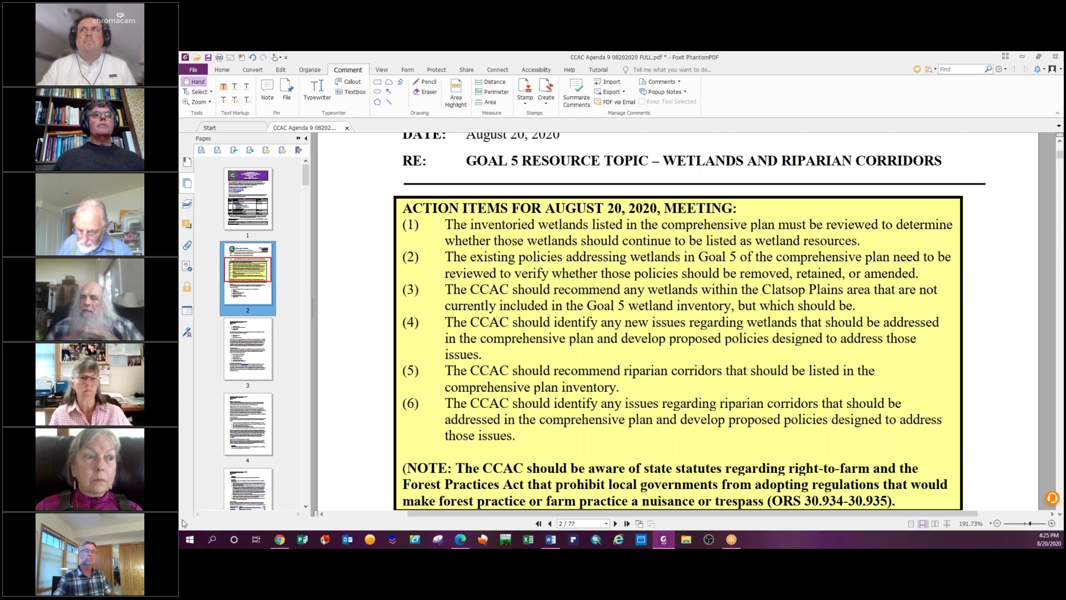
Switch to the Clatsop County Planning App, replace the County-wide Aerial Photos layer with the Wetlands layer, and show a wider area.
key("alt+Tab")
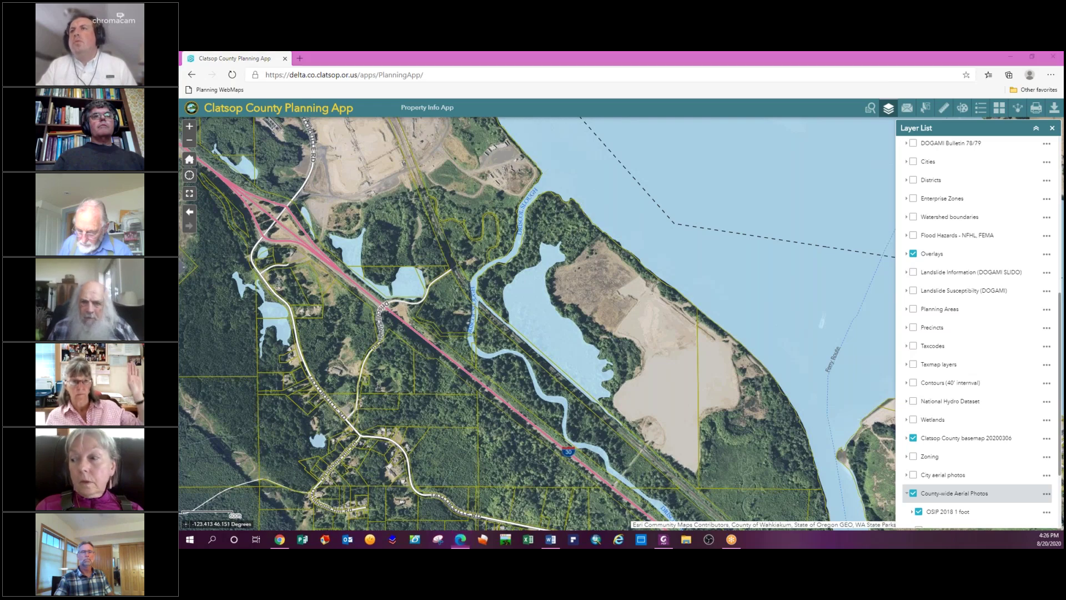
left_click(913, 494)
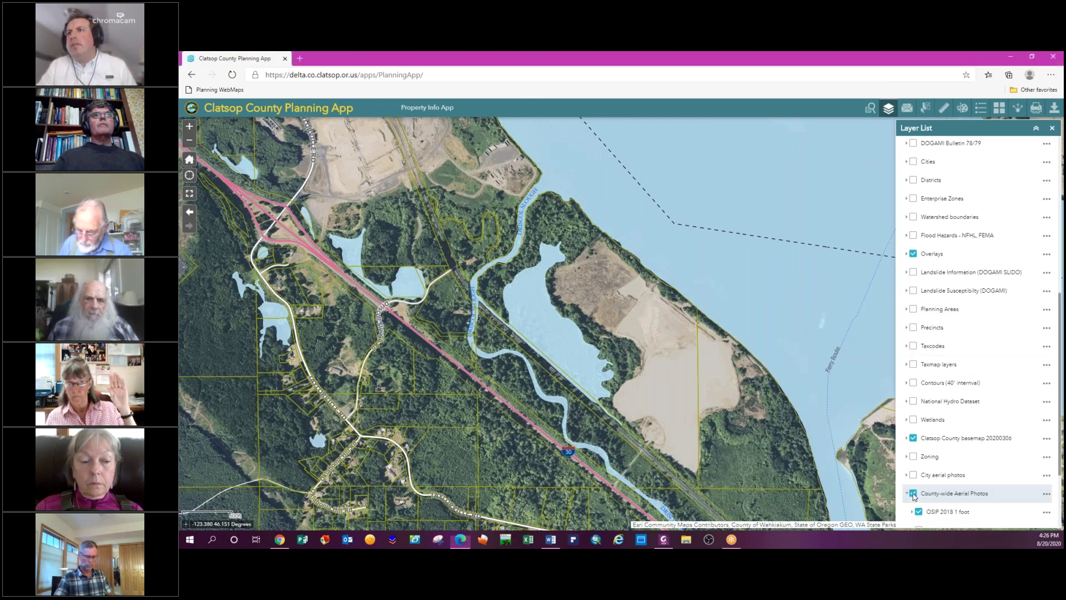
left_click(914, 419)
scroll(581, 366, "down", 4)
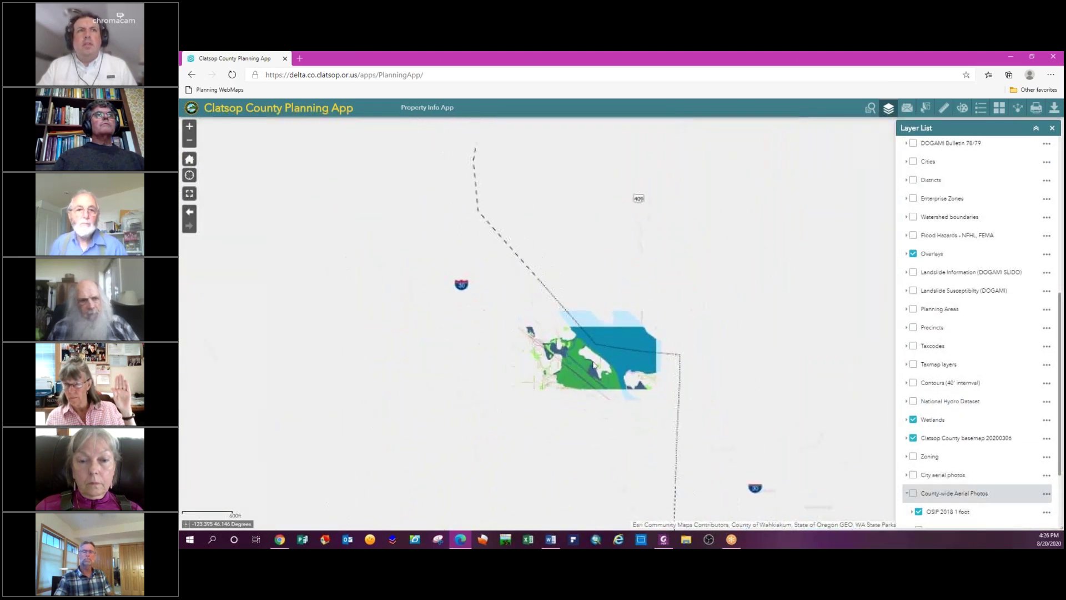
Examine the mapped wetlands westward along the Columbia River, from the county's eastern edge to the Youngs River area.
scroll(609, 410, "up", 2)
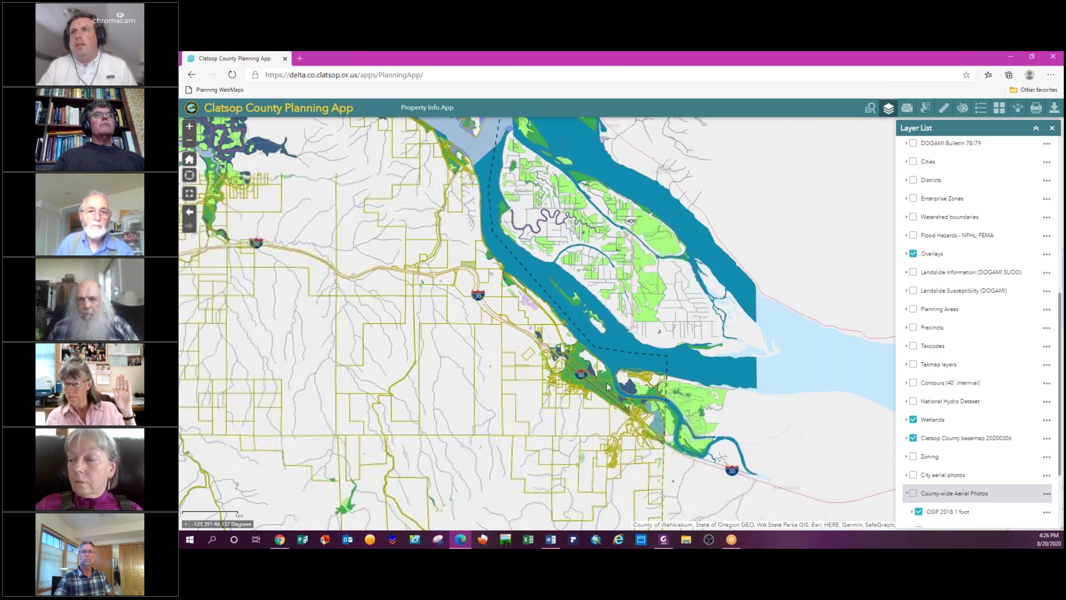
left_click_drag(649, 377, 768, 453)
left_click_drag(663, 355, 807, 398)
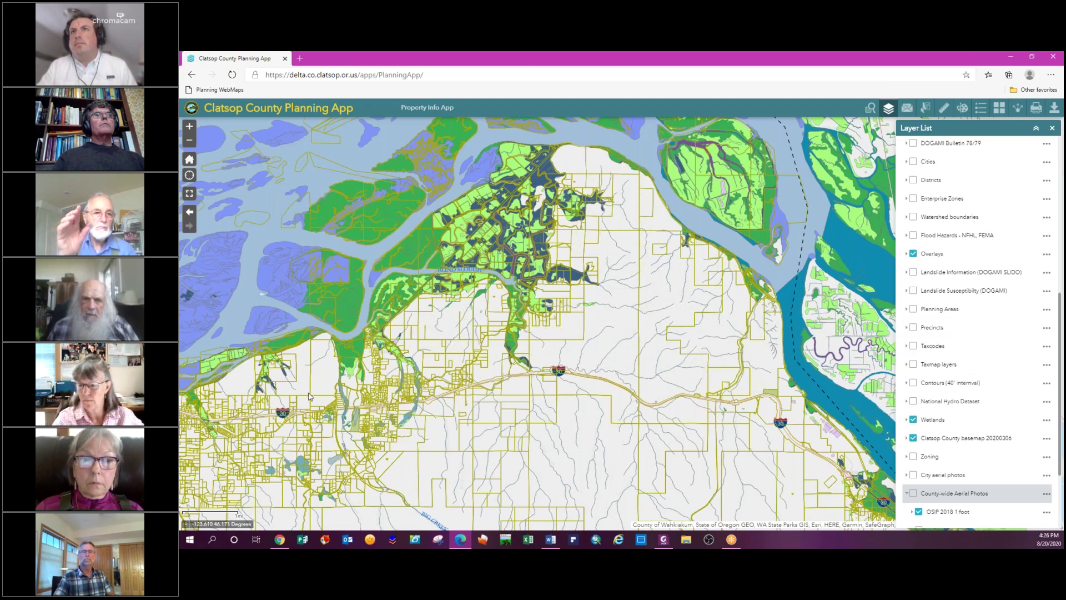
left_click_drag(310, 397, 529, 282)
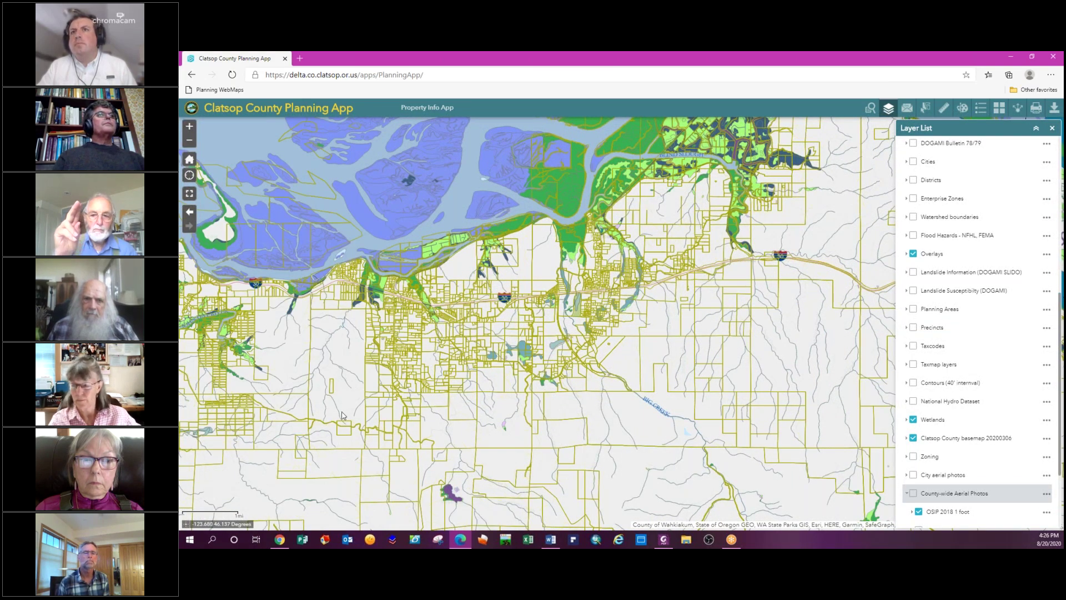
left_click_drag(343, 416, 540, 360)
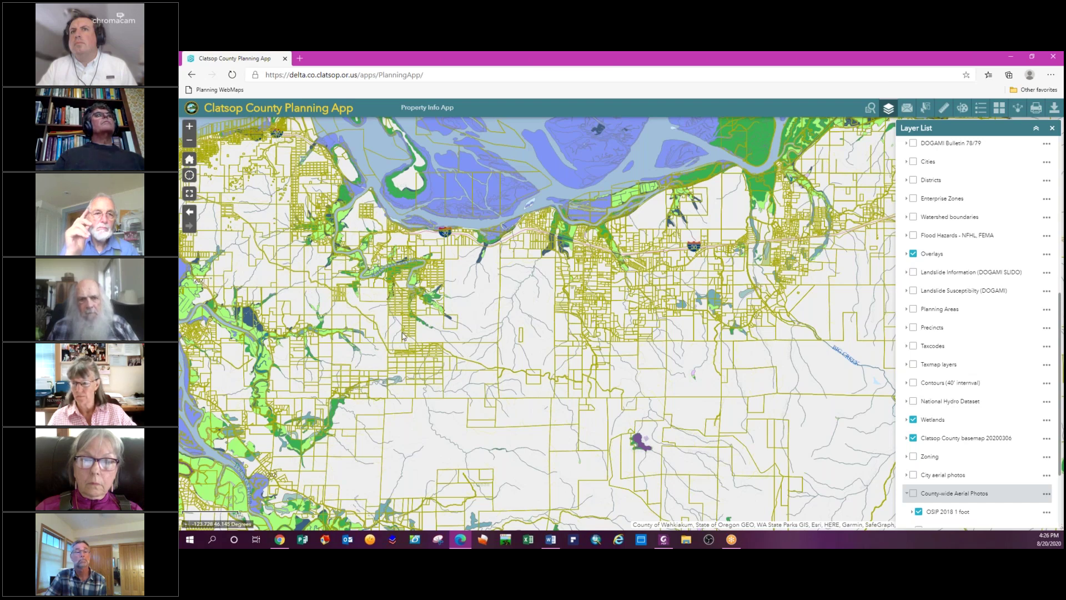
left_click_drag(273, 279, 334, 285)
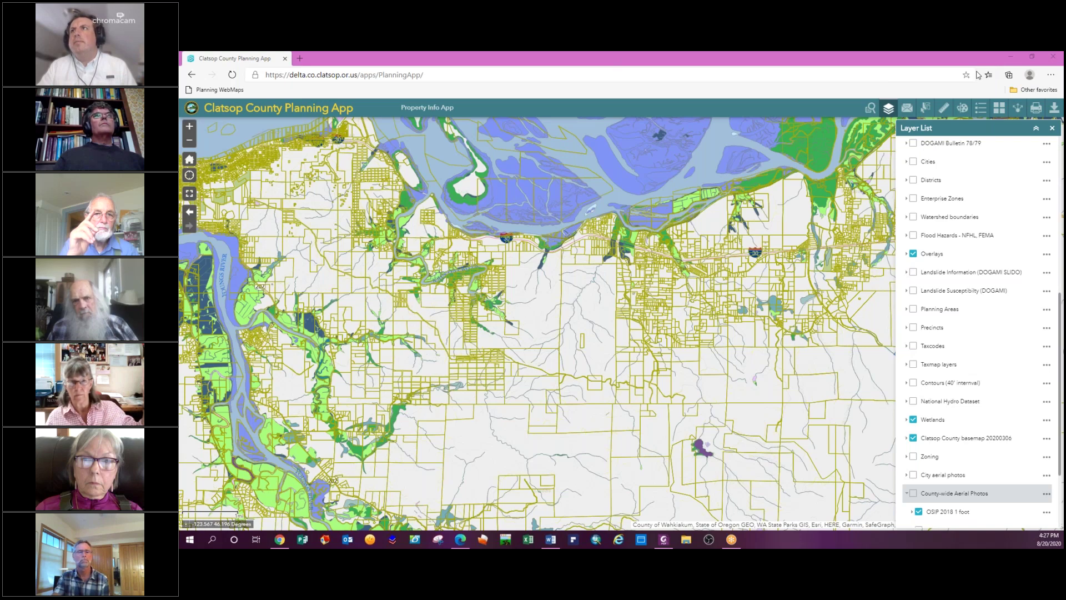
left_click_drag(388, 317, 423, 298)
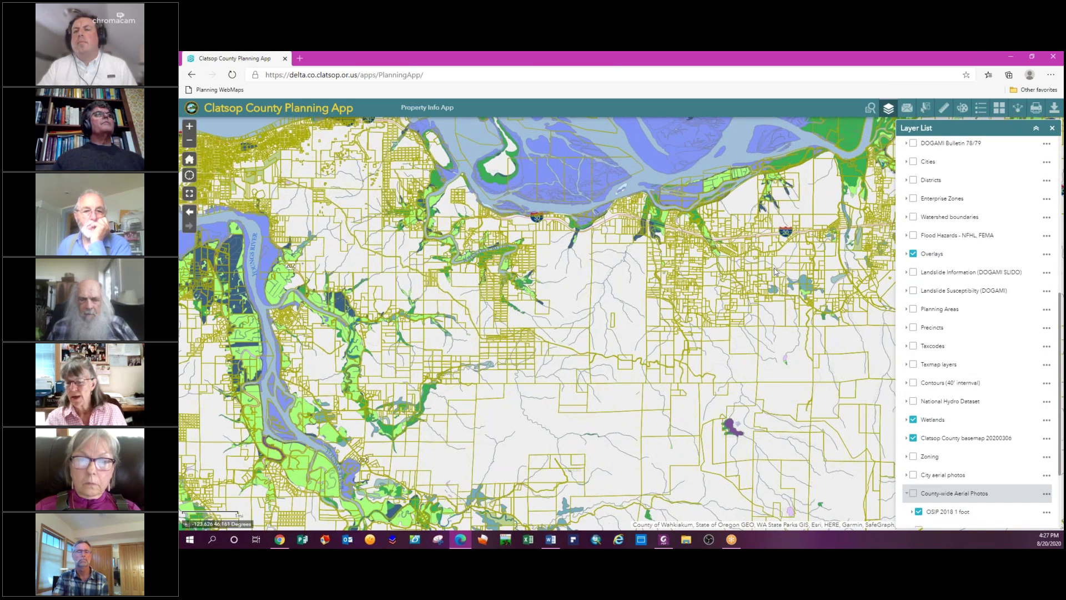
Within the Wetlands layer, hide the LWI sublayers for Arch Cape, Cannon Beach, Gearhart and Warrenton plus NWI, USFWS, leaving SWI Hydric Soils shown.
left_click(907, 419)
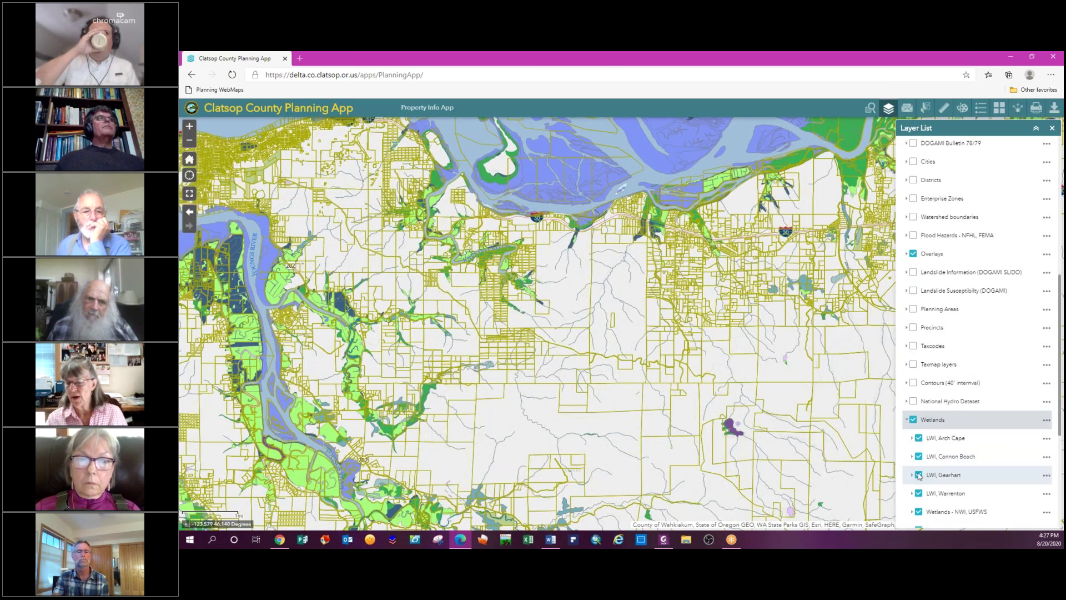
left_click(918, 439)
left_click(919, 457)
left_click(919, 475)
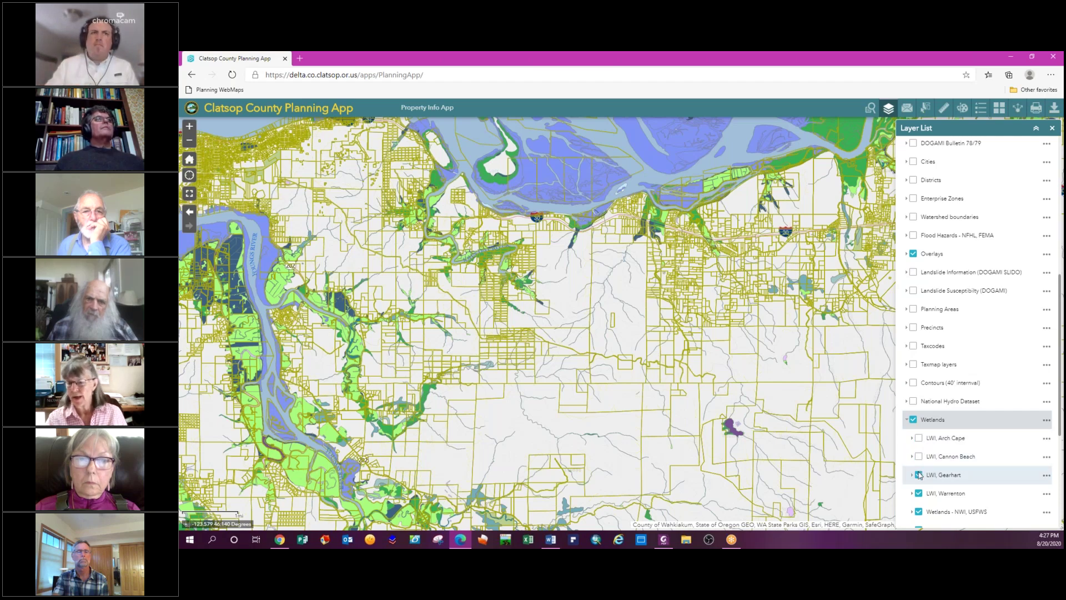
left_click(919, 493)
left_click(918, 512)
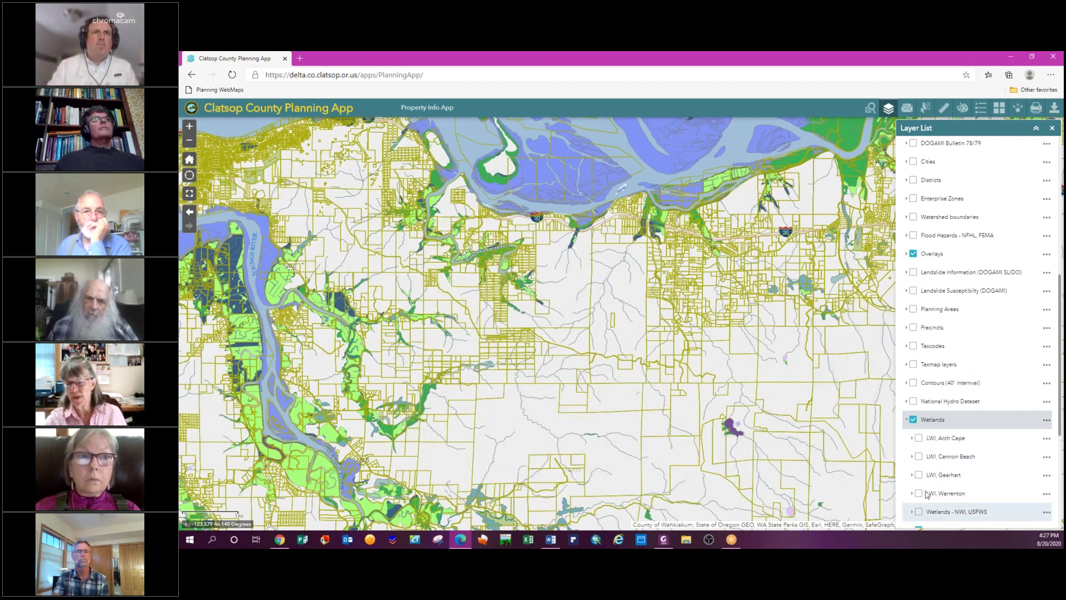
scroll(920, 438, "down", 2)
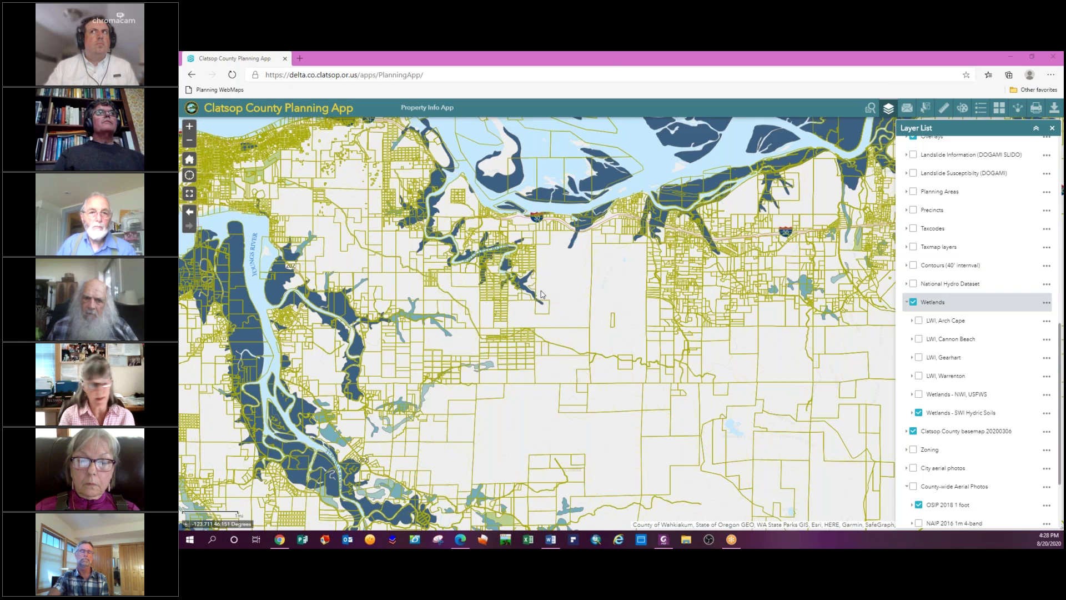
Examine the hydric soil wetlands around Youngs Bay and along the coast south to the county line.
left_click_drag(371, 320, 688, 290)
scroll(688, 290, "down", 3)
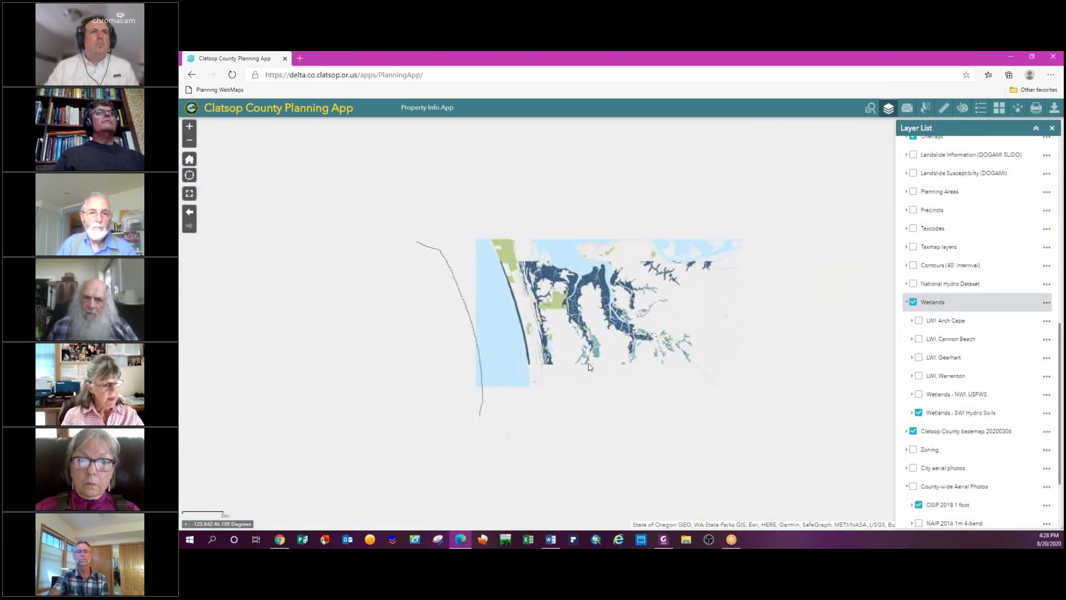
scroll(560, 328, "down", 1)
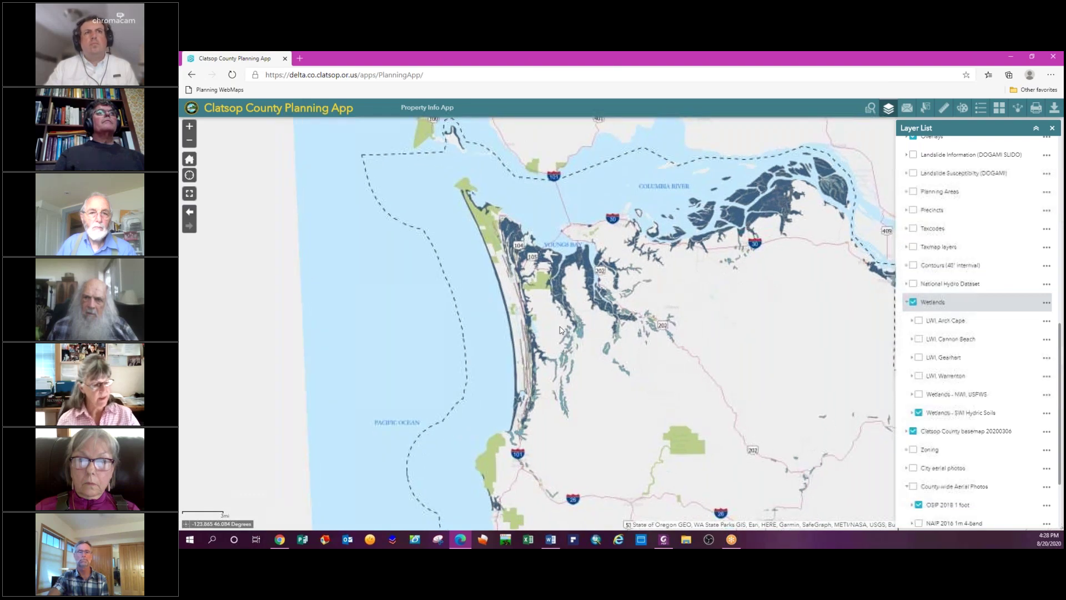
scroll(560, 329, "up", 1)
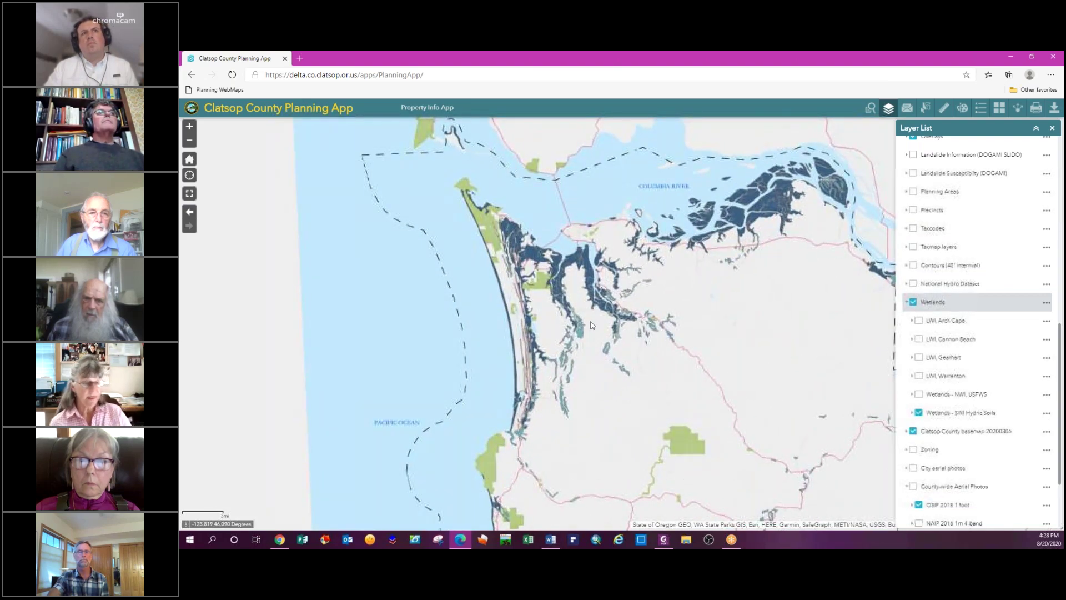
scroll(592, 325, "up", 1)
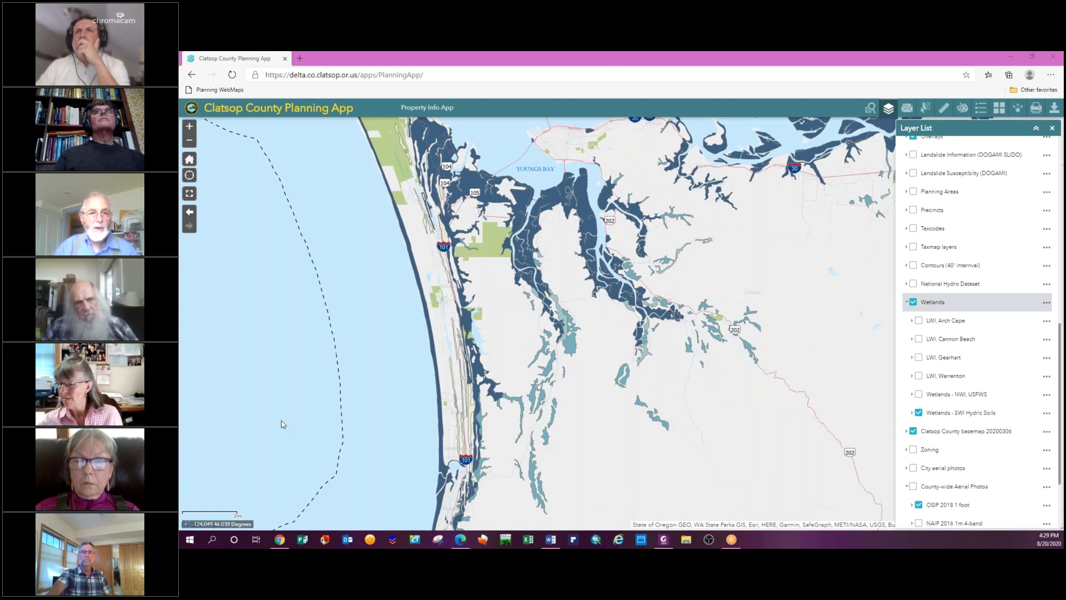
left_click_drag(485, 468, 526, 267)
left_click_drag(526, 399, 503, 304)
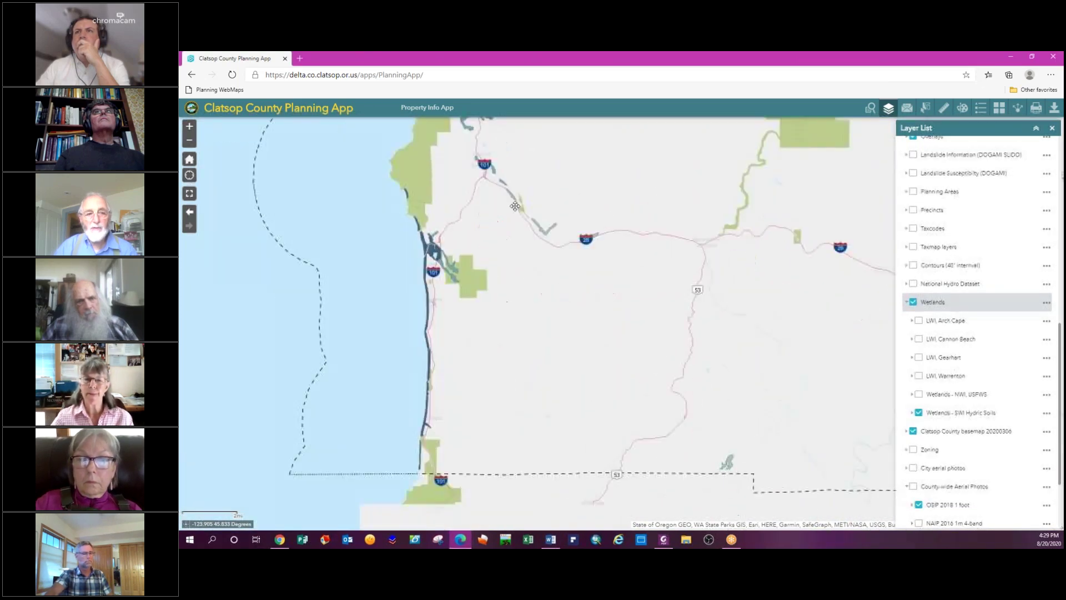
left_click_drag(517, 387, 466, 415)
left_click_drag(478, 248, 469, 447)
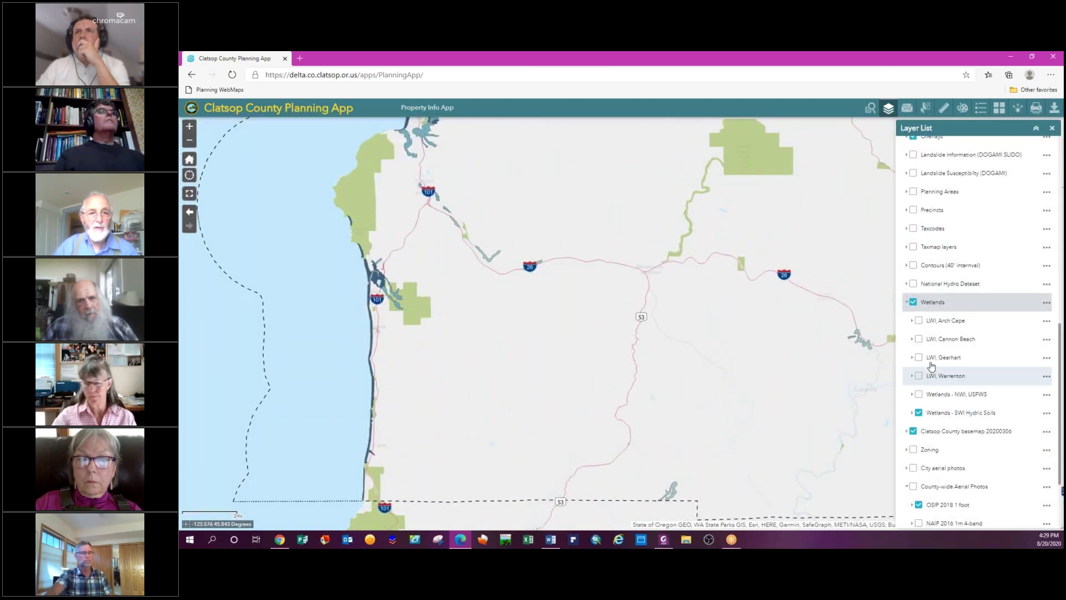
Display the LWI, Arch Cape sublayer instead of SWI Hydric Soils and inspect the wetlands around Arch Cape up close.
left_click(919, 321)
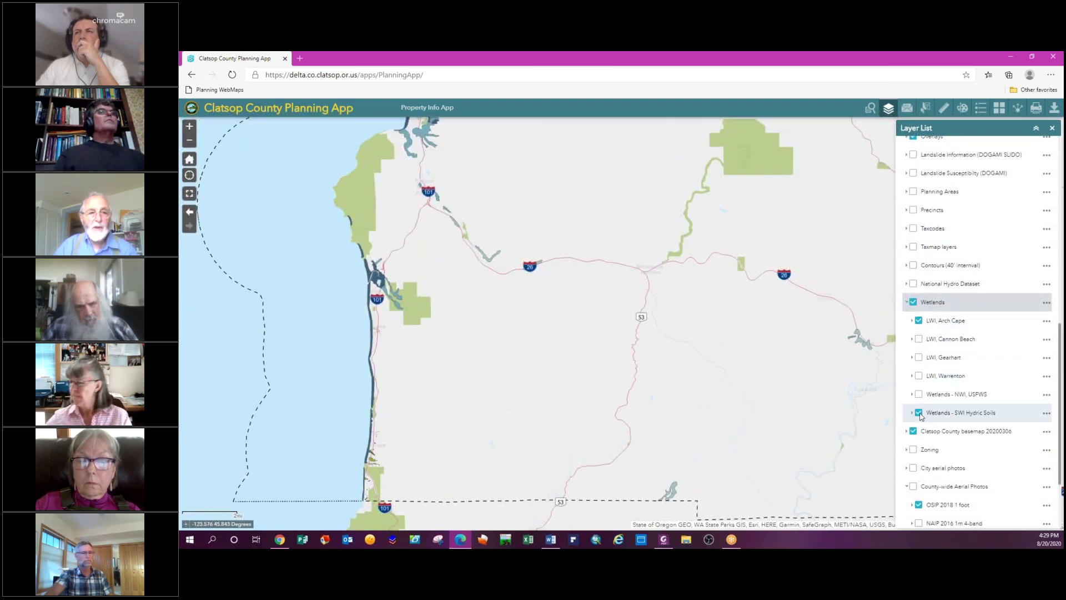
left_click(918, 413)
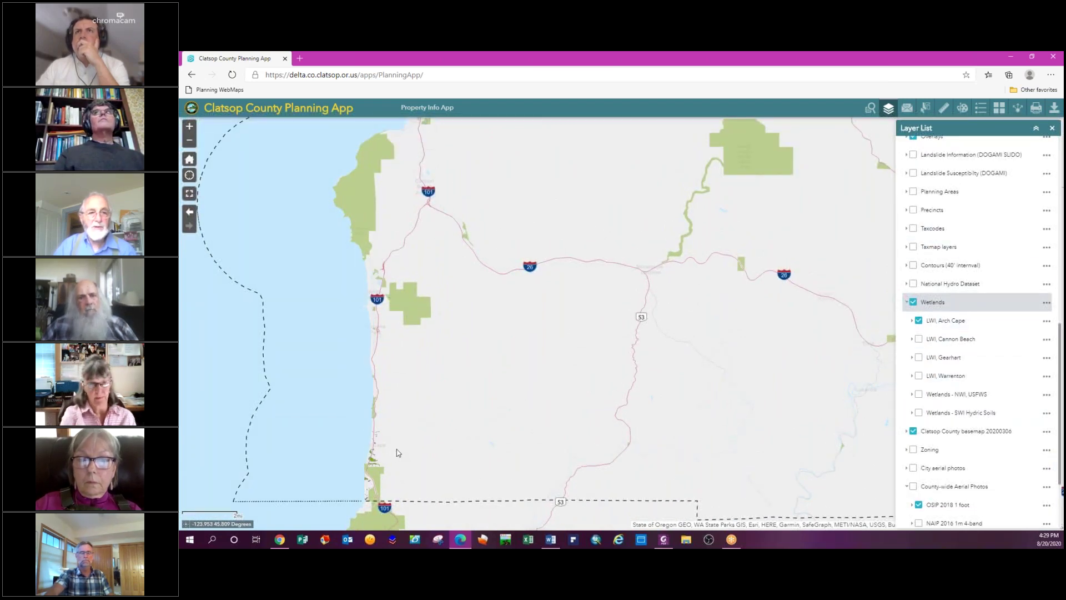
scroll(394, 448, "up", 1)
scroll(481, 308, "up", 2)
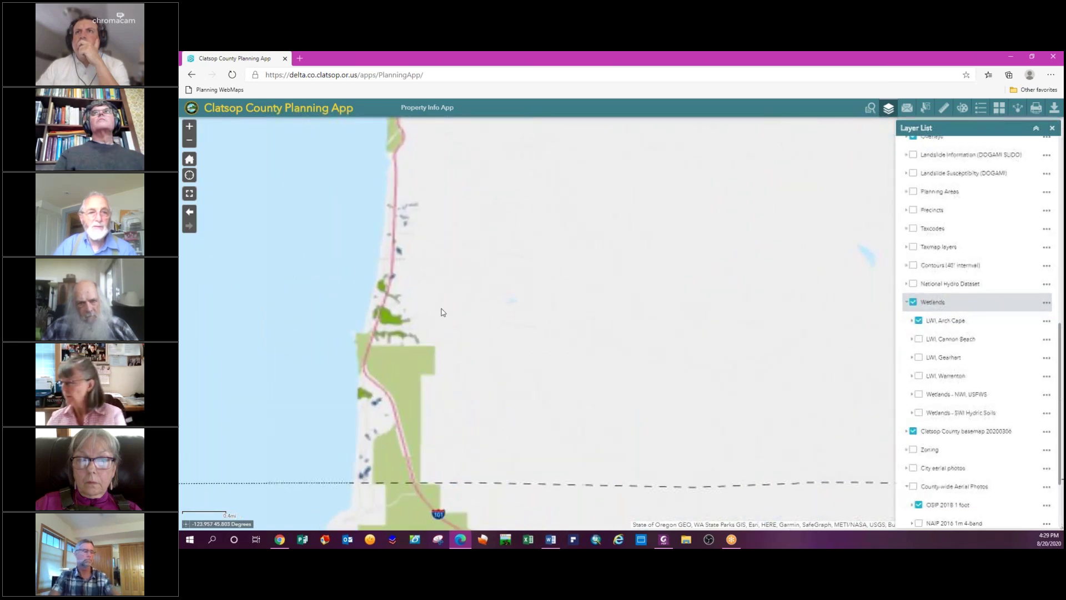
left_click_drag(446, 309, 510, 313)
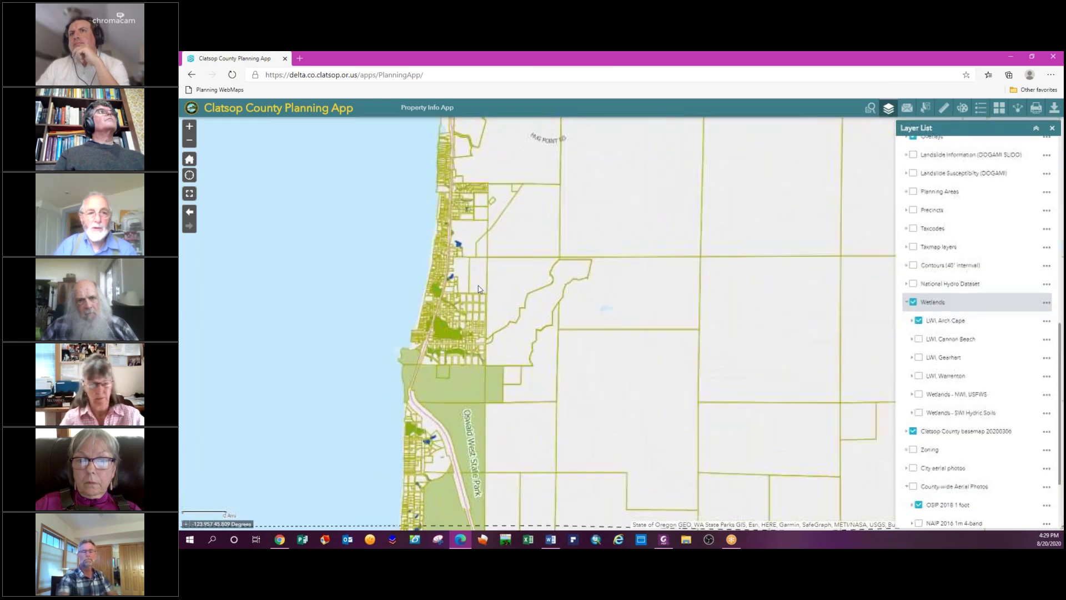
scroll(481, 289, "up", 1)
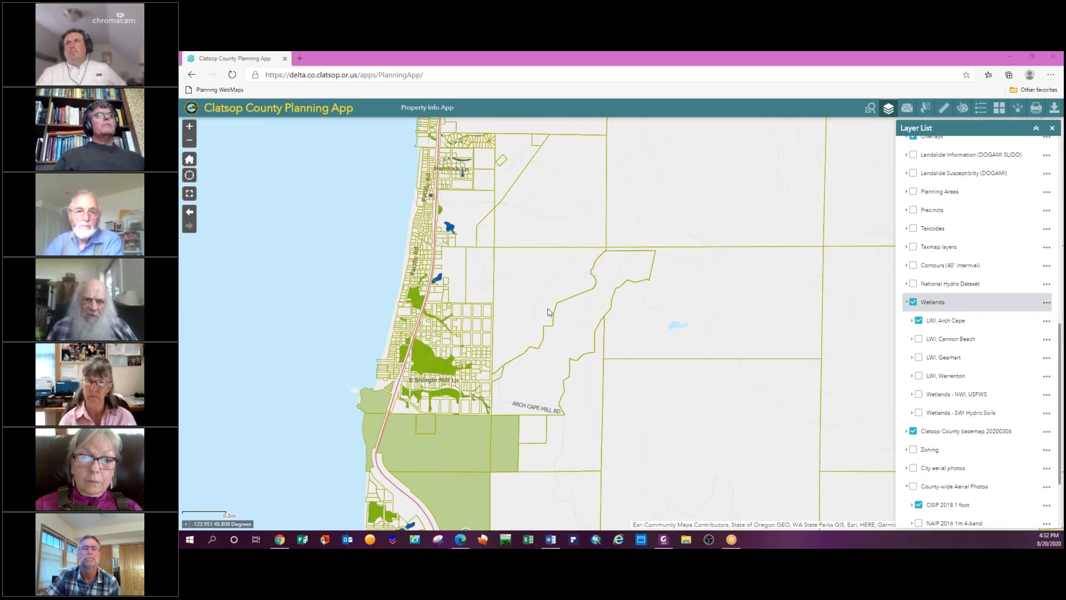
Follow the coast north on the map from Arch Cape to the area around Cullaby Lake.
left_click(540, 262)
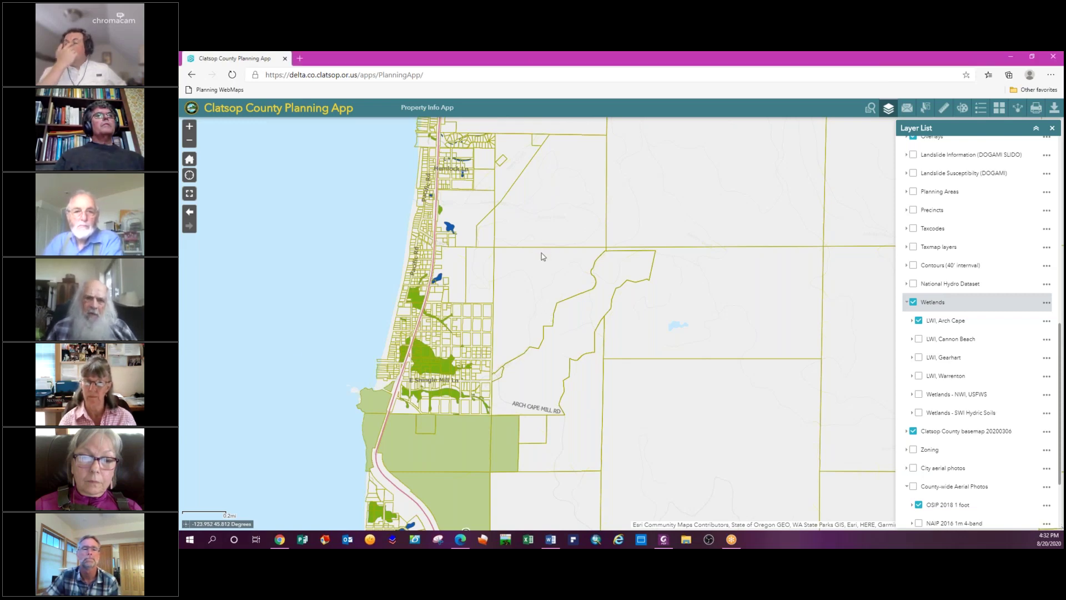
scroll(536, 275, "down", 1)
scroll(529, 288, "up", 1)
scroll(529, 288, "down", 2)
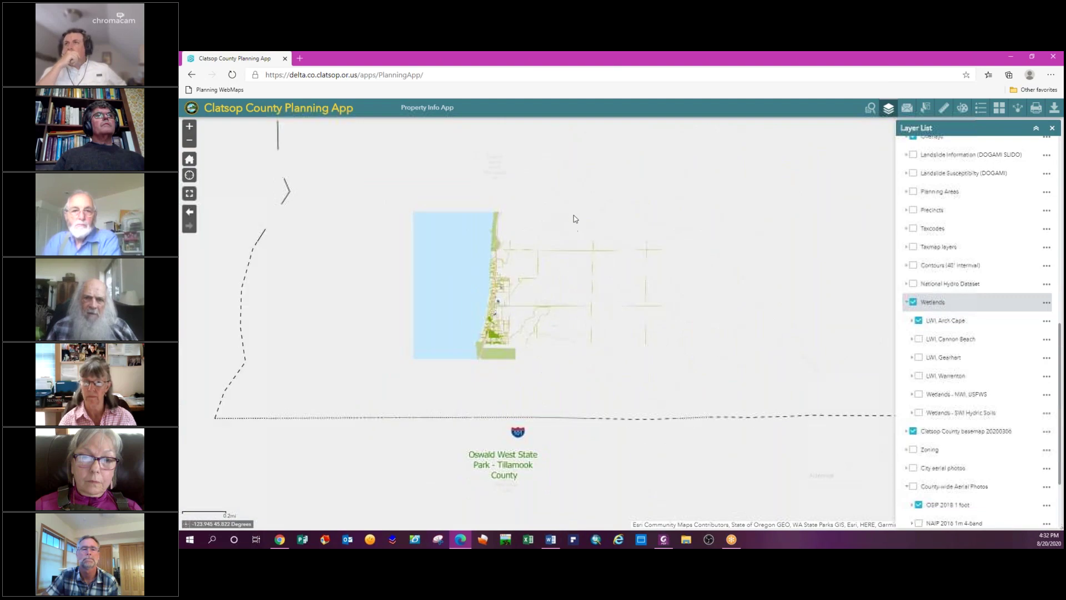
left_click_drag(571, 211, 528, 373)
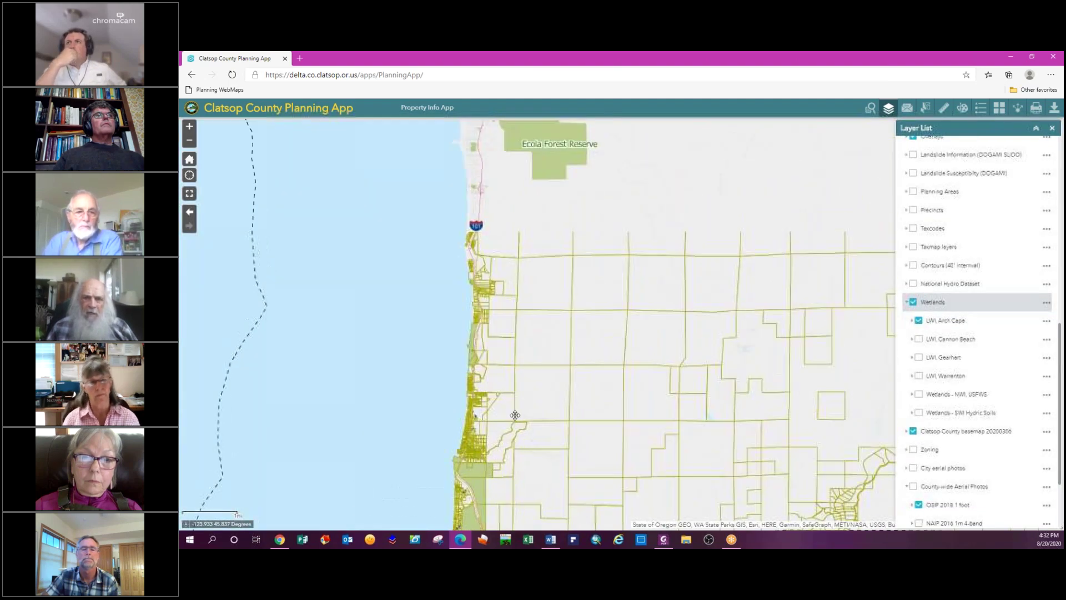
left_click_drag(532, 205, 527, 492)
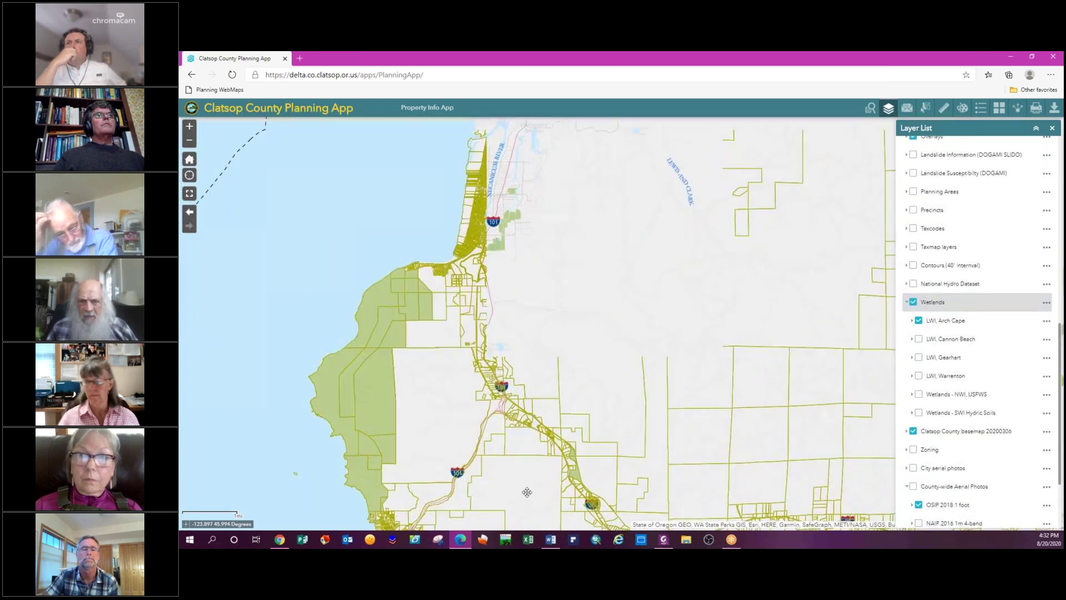
left_click_drag(571, 148, 526, 423)
left_click_drag(516, 222, 511, 424)
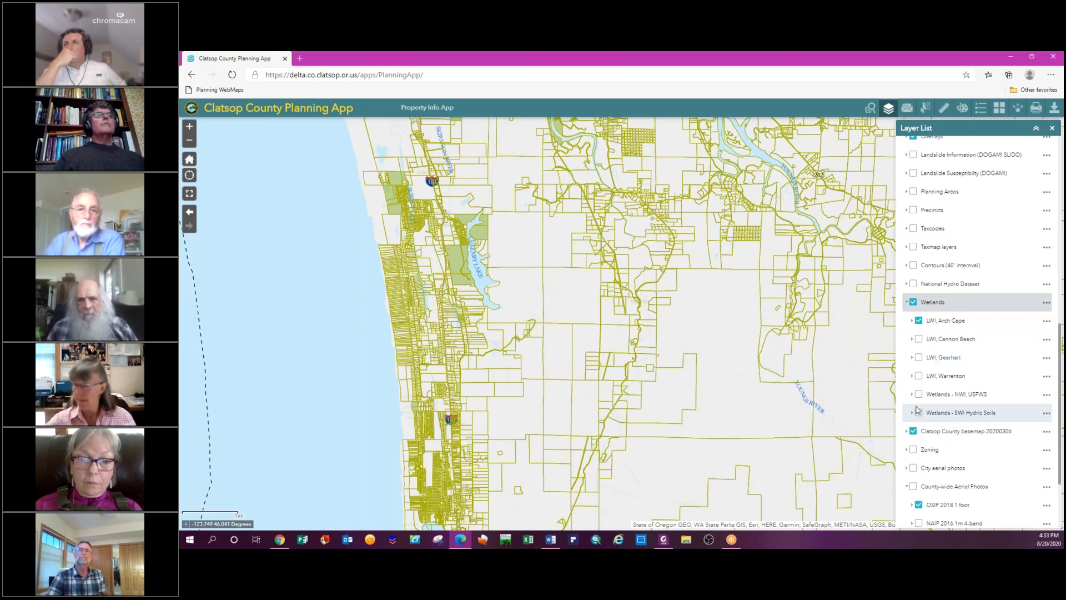
Show the SWI Hydric Soils sublayer in place of LWI, Arch Cape, and hide the Taxlots layer.
left_click(919, 320)
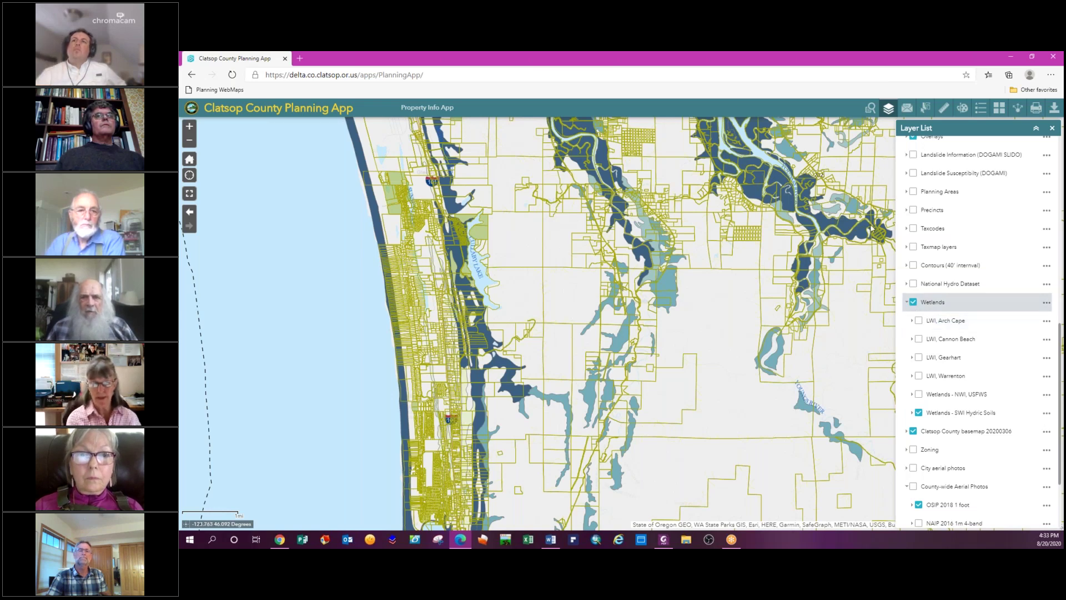
scroll(913, 278, "up", 5)
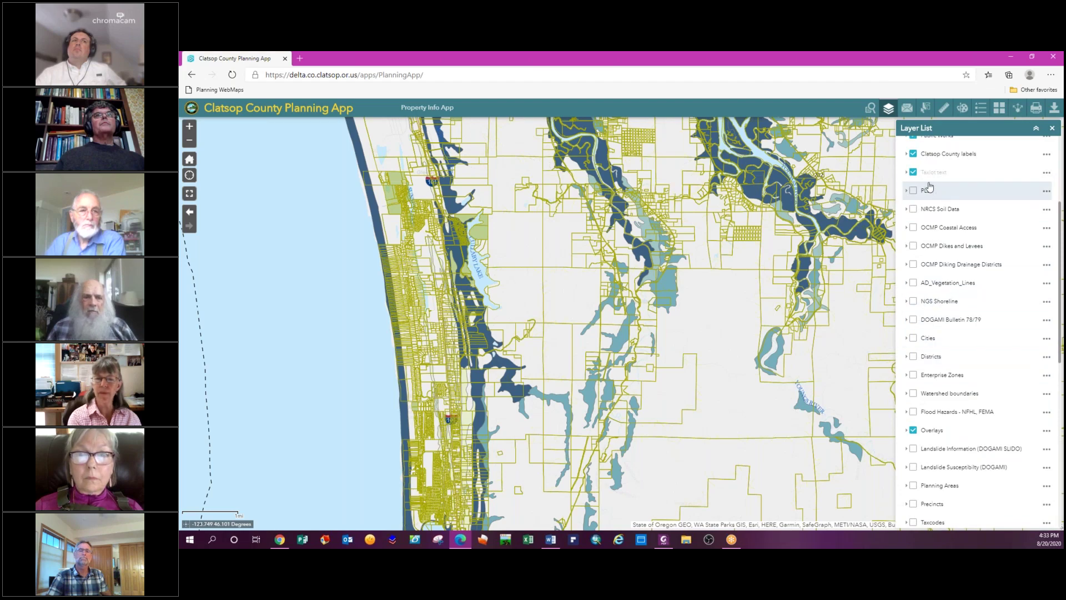
scroll(930, 186, "up", 3)
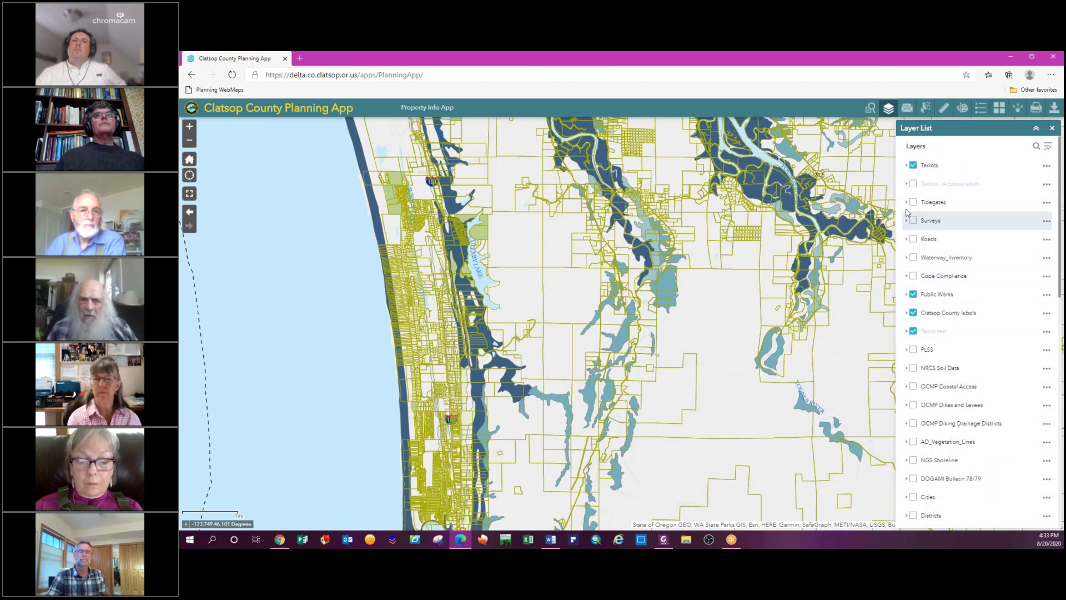
left_click(912, 165)
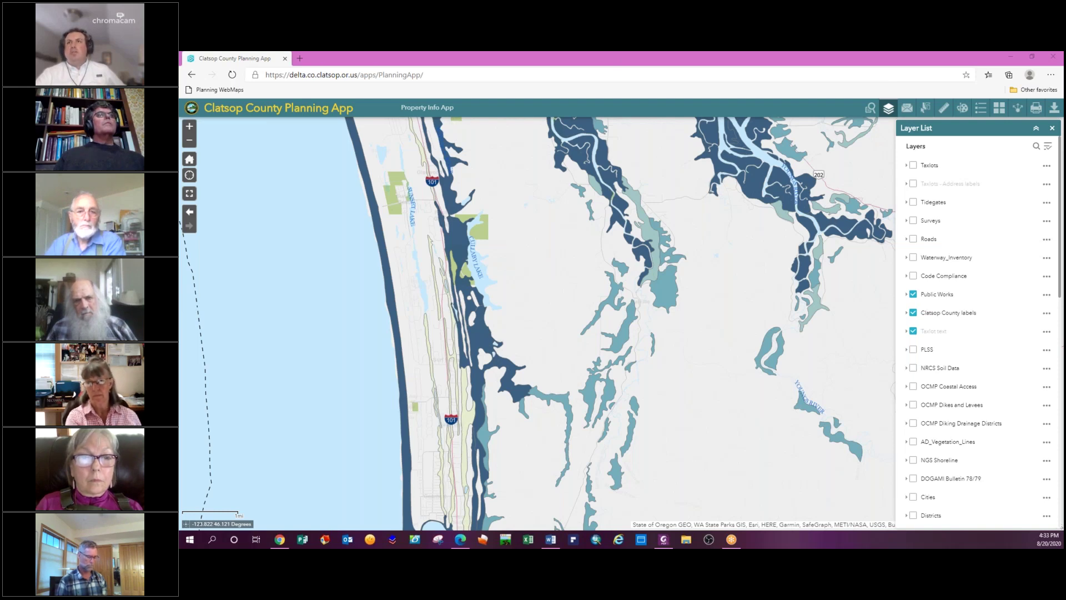
Switch to Foxit PhantomPDF, view the Delineated Wetlands PDF, and close it to return to the CCAC agenda.
mouse_move(661, 543)
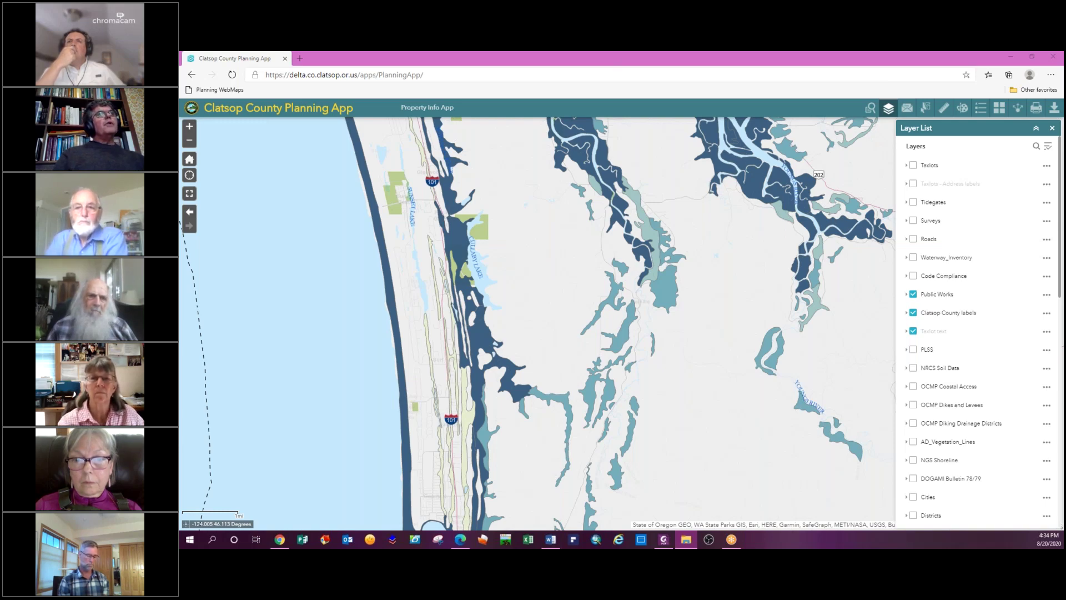
key("alt+Tab")
key("ctrl+Tab")
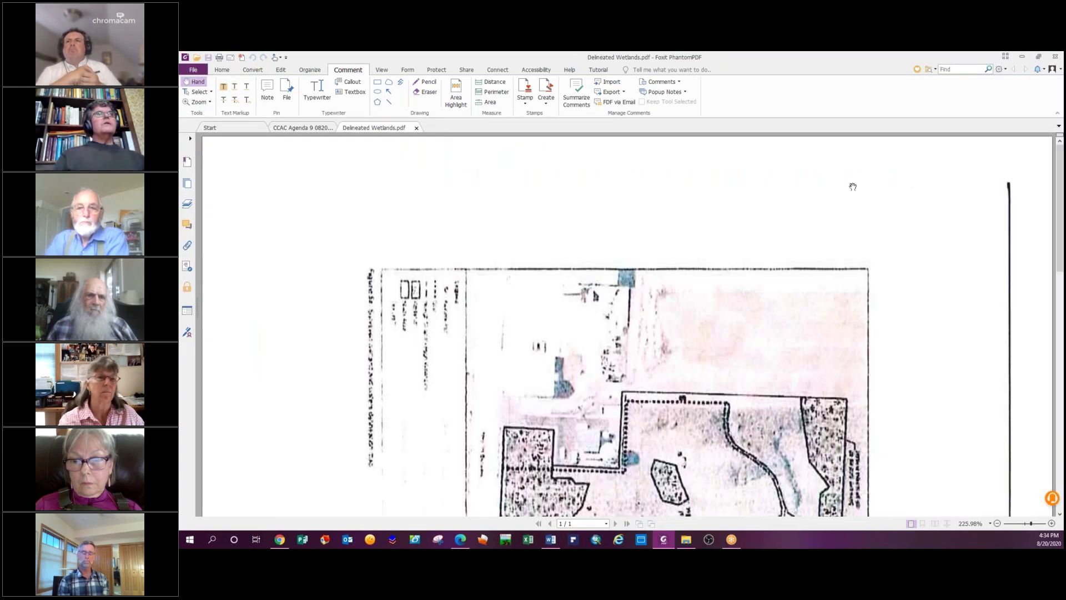
left_click(416, 128)
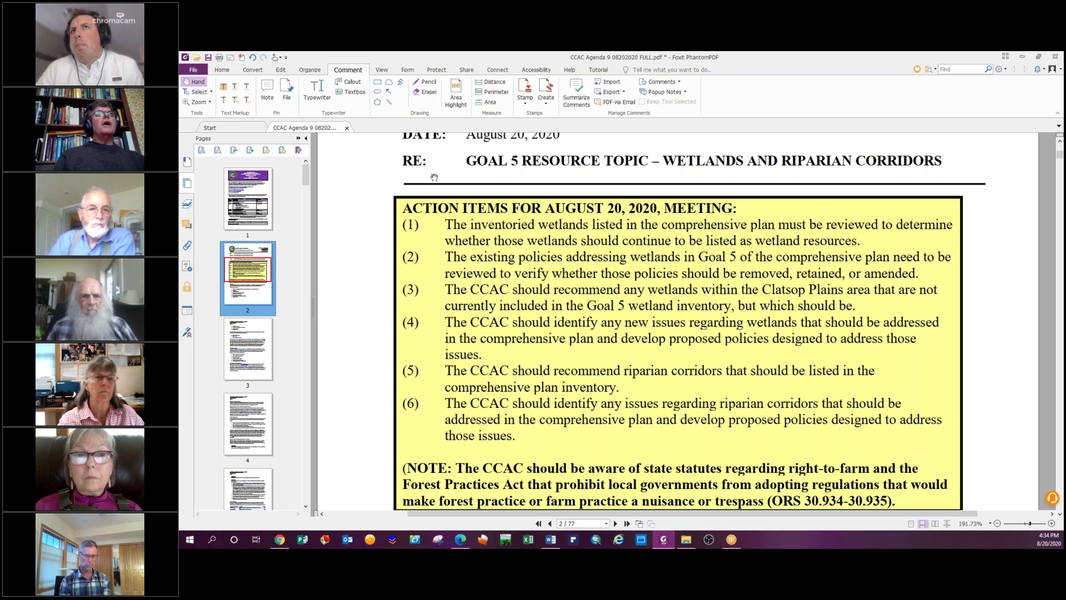
Bring up the AgencyDecision PDF and read page 1 of the wetland delineation letter for the Hillila Road site.
key("alt+Tab")
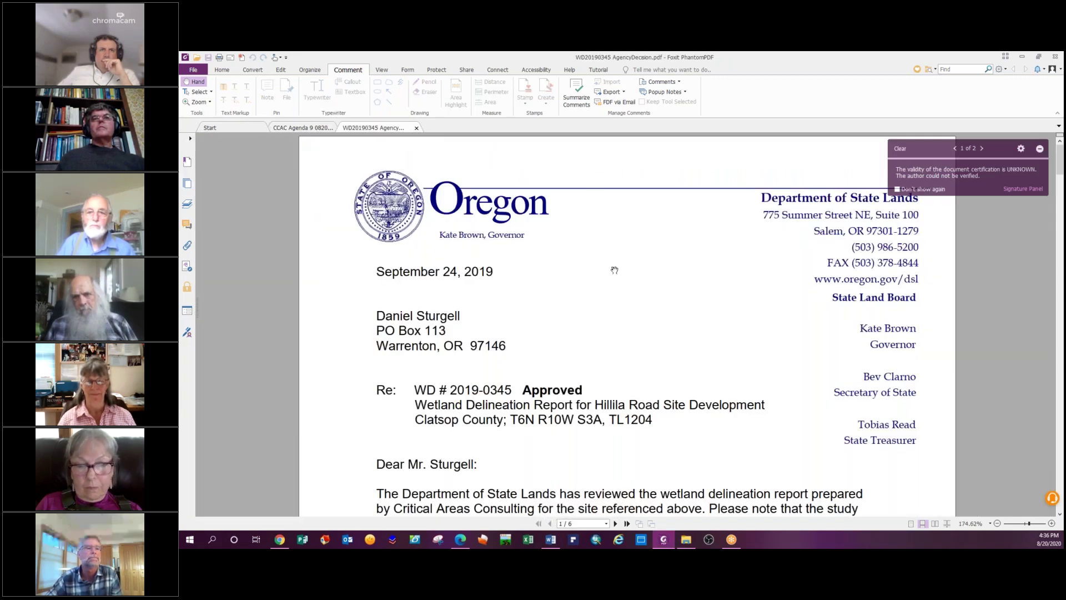
scroll(606, 324, "down", 3)
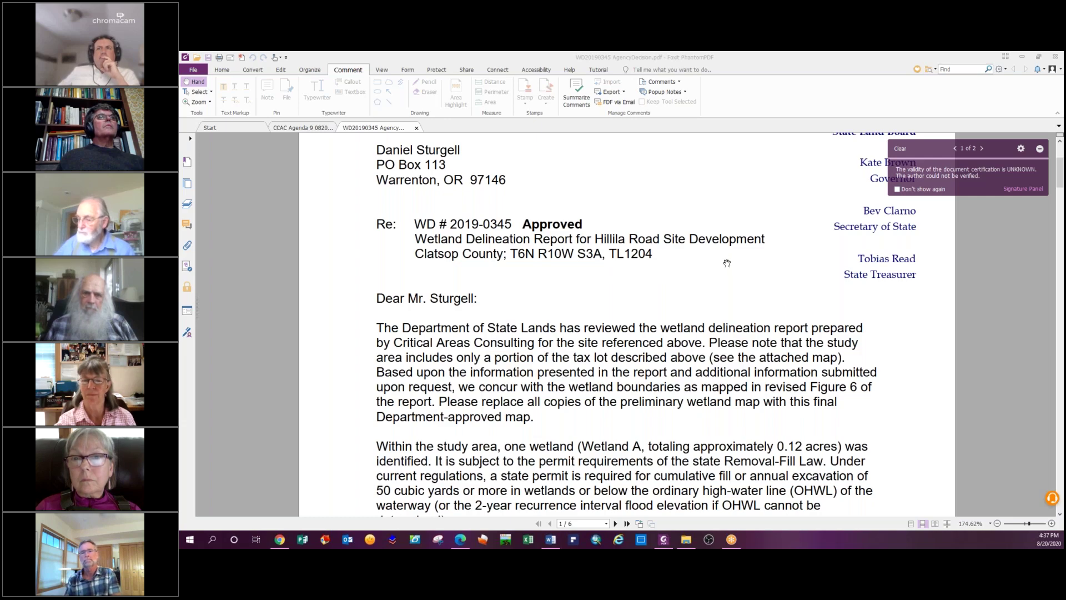
Read the rest of the Hillila Road delineation document, from the letter's end through the cover form and site maps to Figure 6.
scroll(742, 275, "up", 2)
scroll(742, 274, "down", 10)
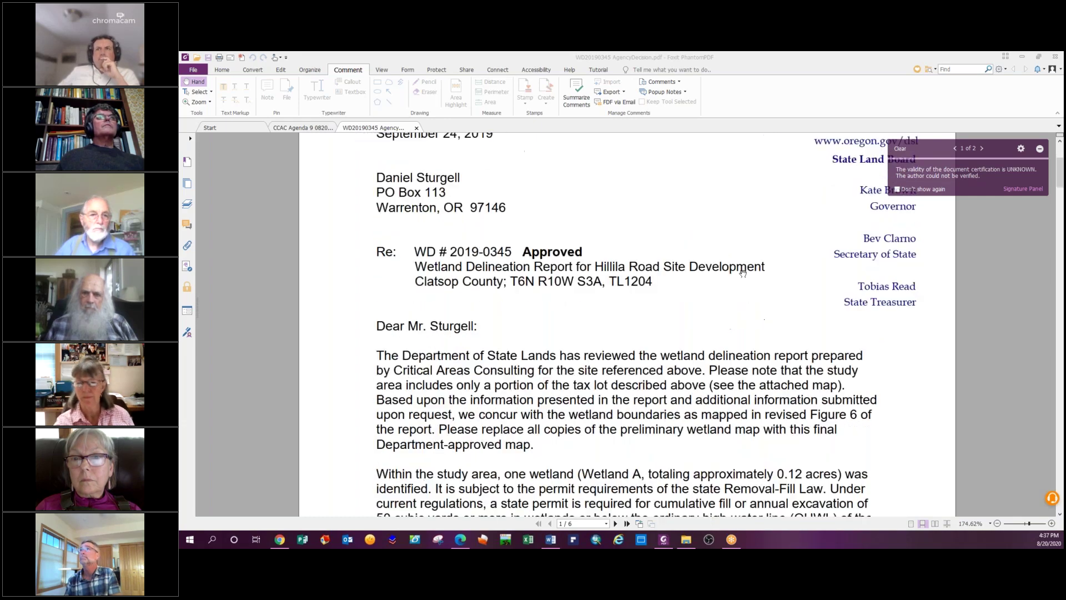
scroll(734, 263, "down", 12)
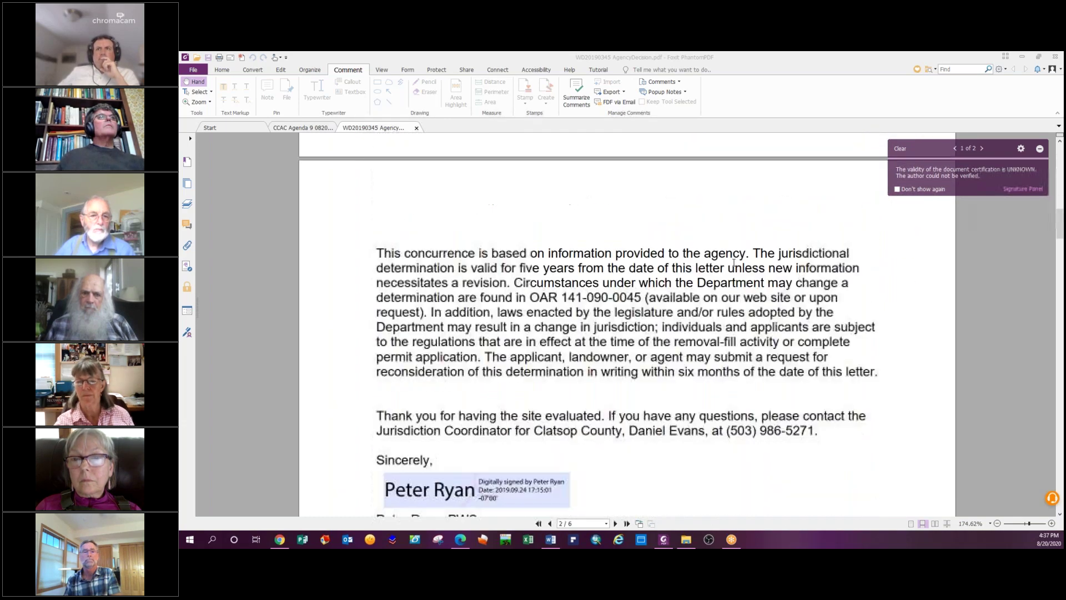
scroll(681, 259, "down", 4)
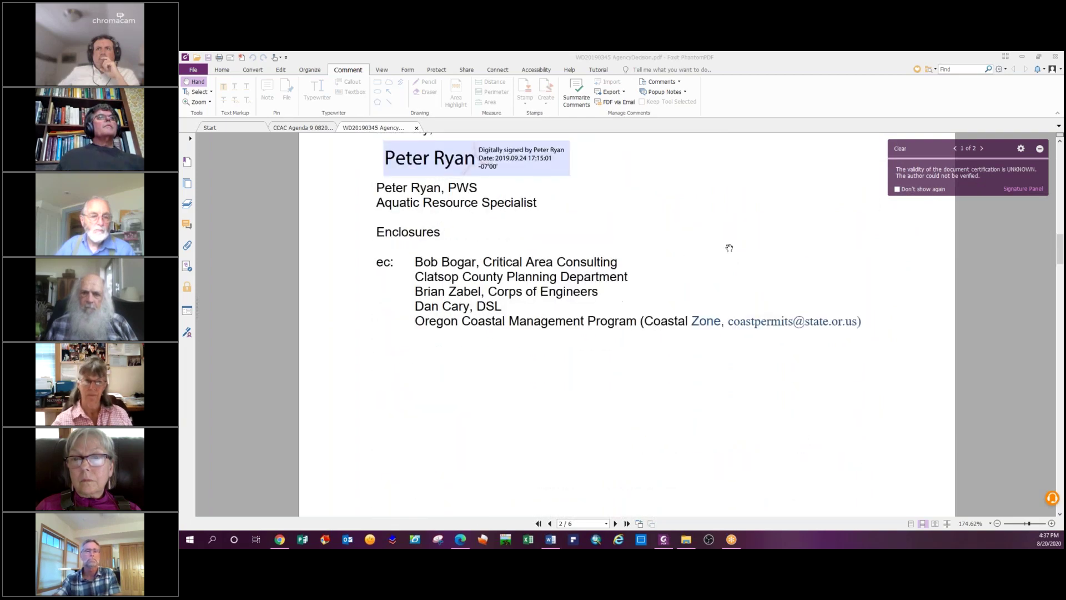
scroll(712, 290, "down", 8)
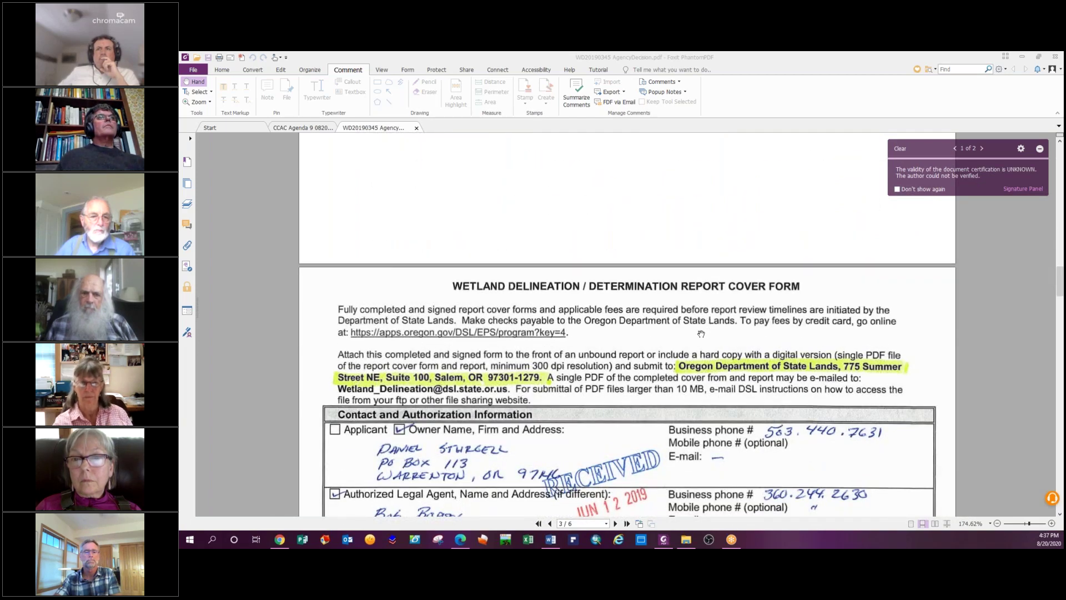
scroll(670, 357, "down", 4)
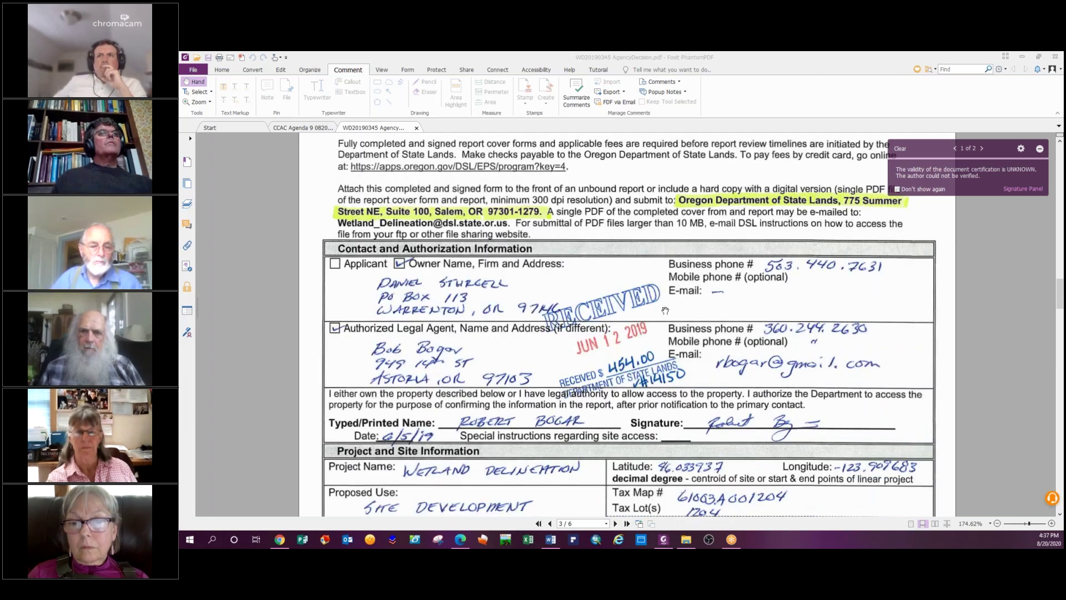
scroll(666, 311, "down", 20)
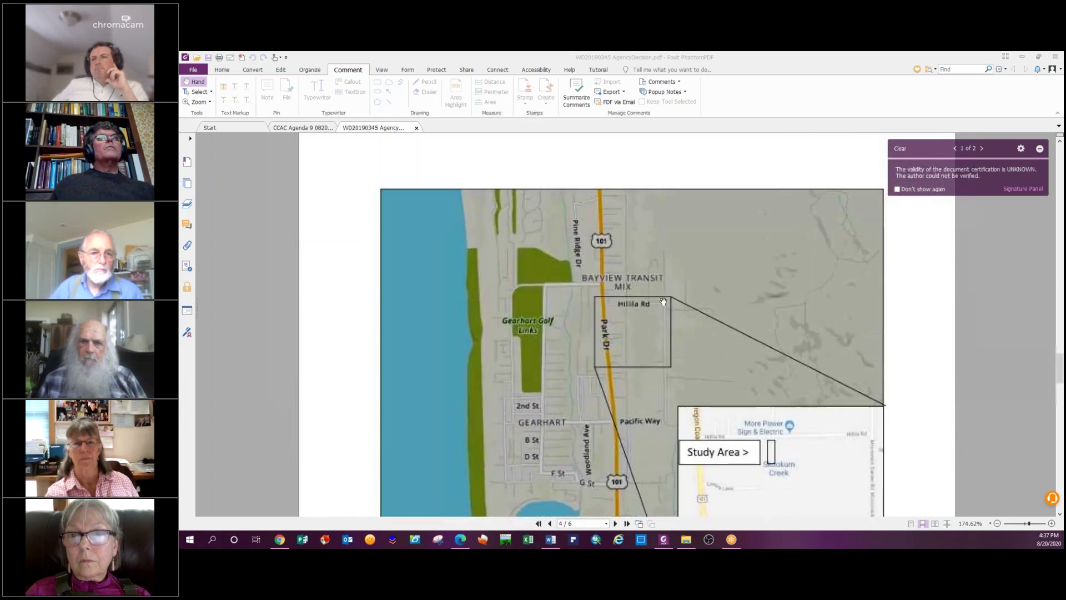
scroll(664, 304, "down", 15)
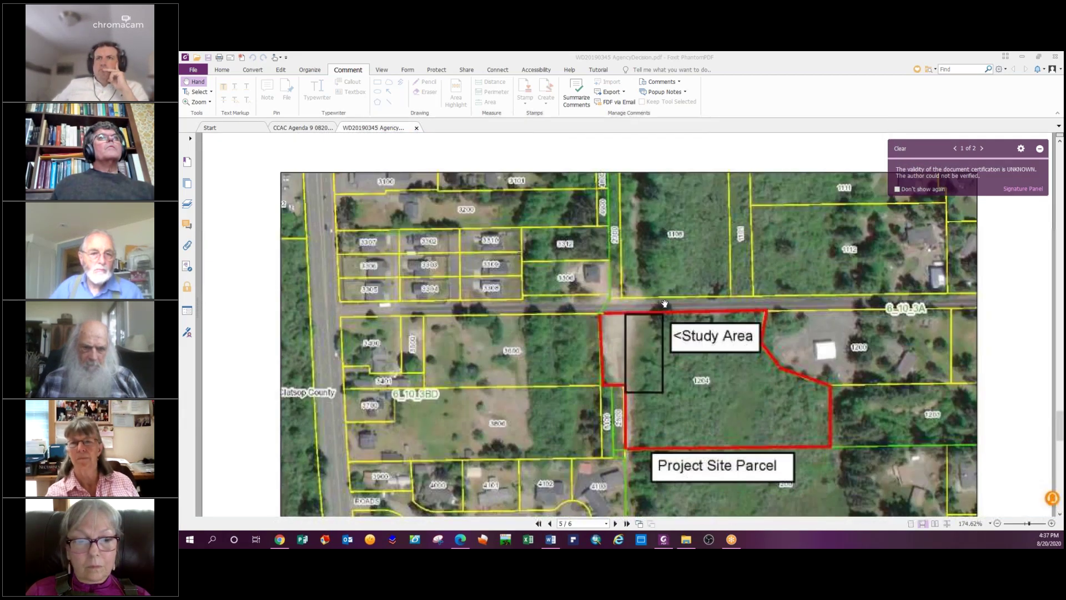
scroll(670, 303, "down", 10)
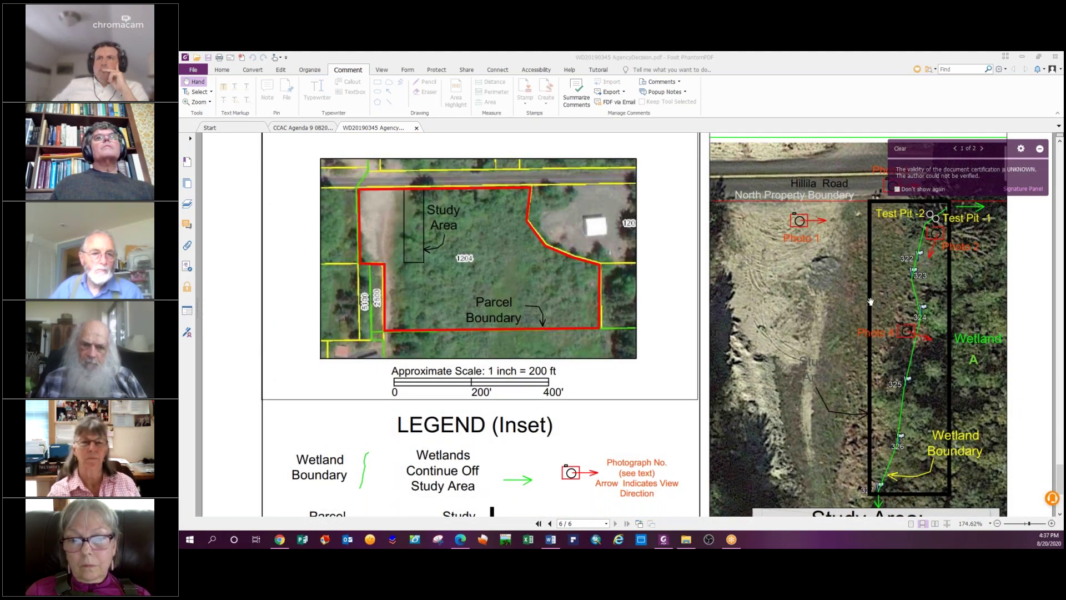
scroll(870, 301, "down", 1)
scroll(870, 302, "down", 2)
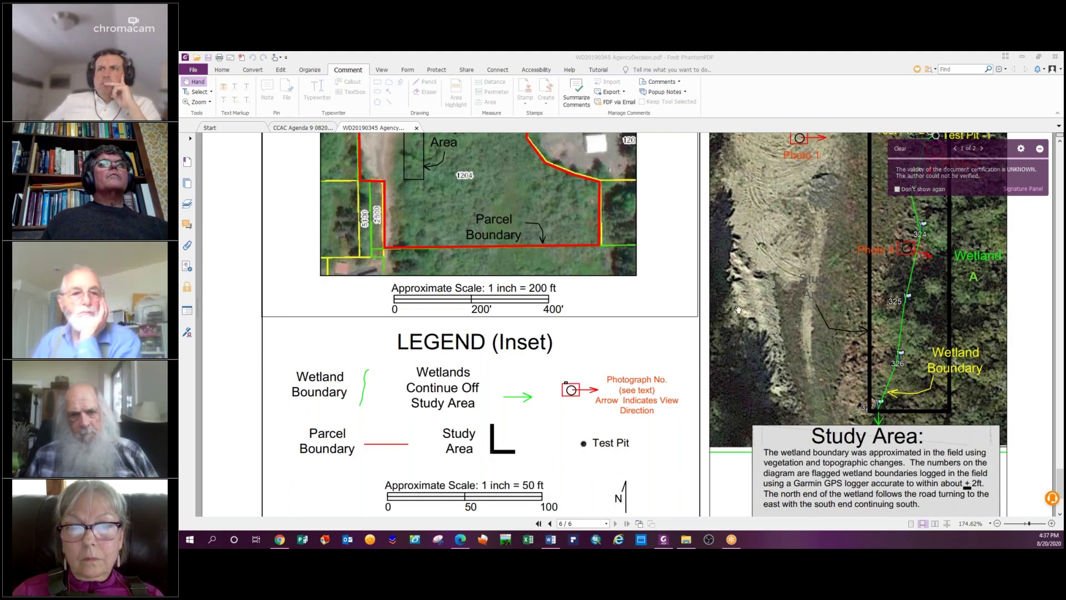
left_click_drag(738, 309, 723, 176)
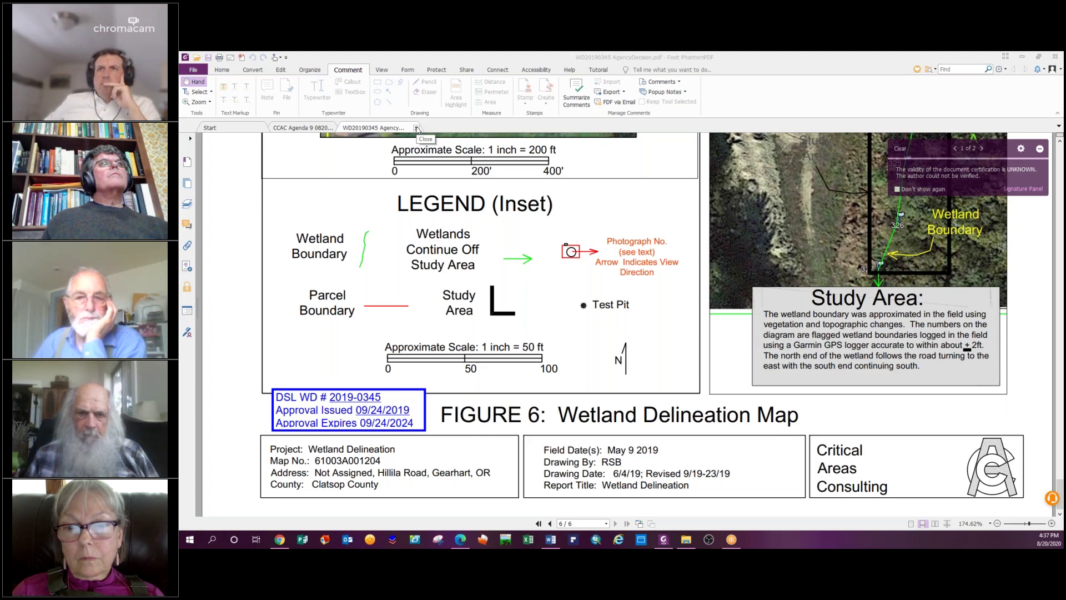
Switch to the Clatsop County Planning App and locate Hillila Lane with a Find Road search by partial street name.
left_click_drag(801, 75, 89, 74)
key("alt+Tab")
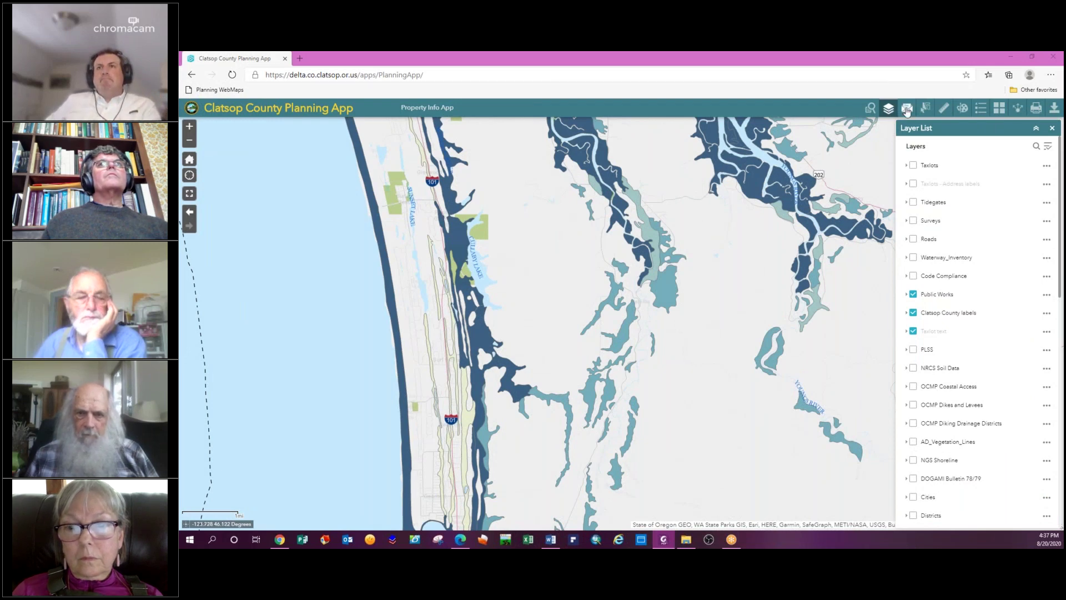
left_click(922, 152)
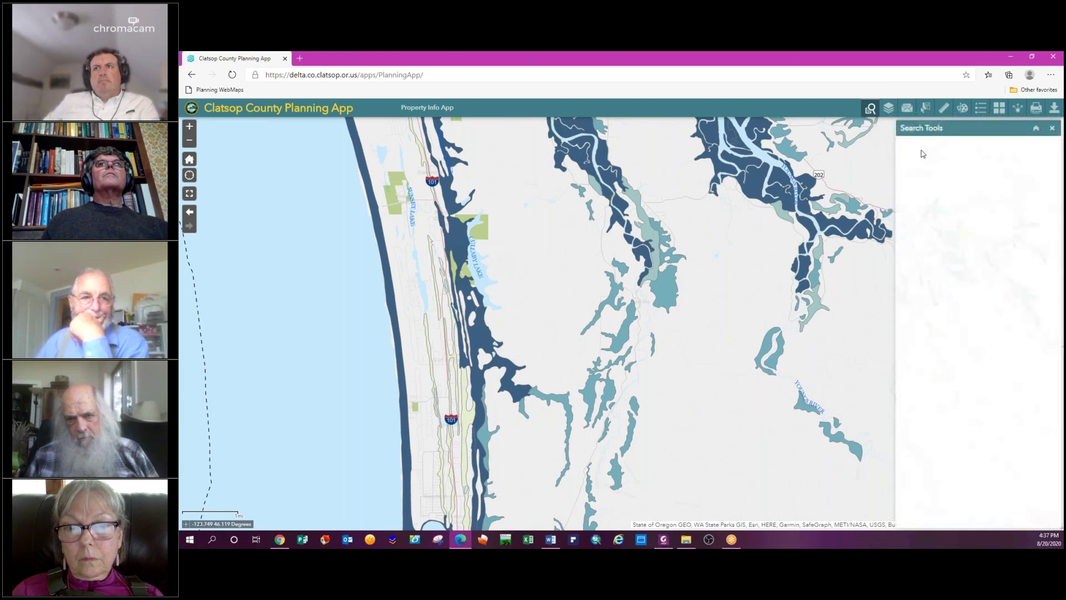
left_click(944, 233)
left_click(922, 209)
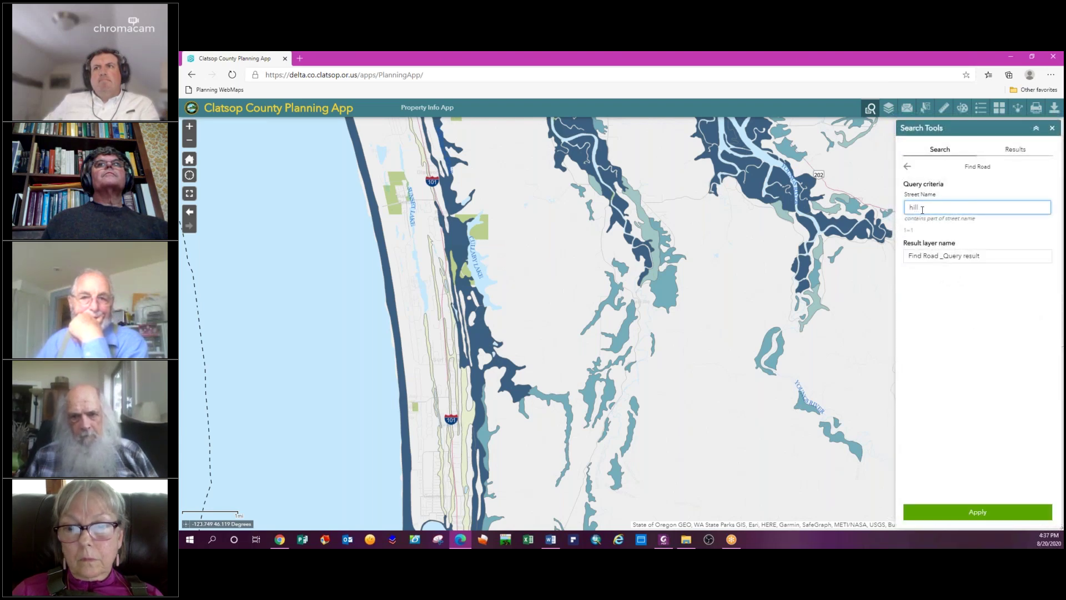
key("Return")
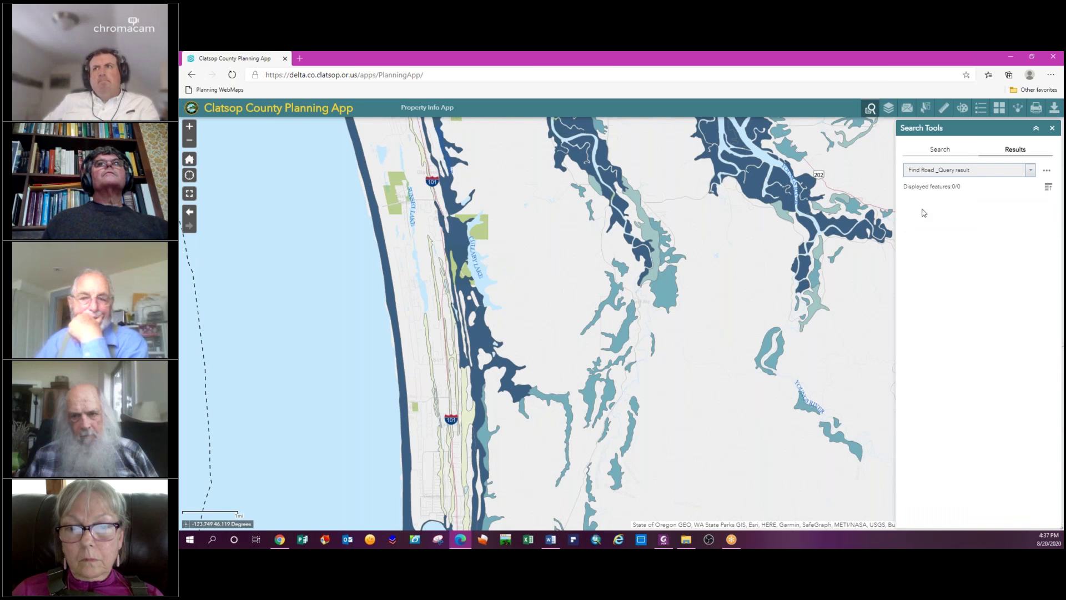
left_click(940, 150)
left_click(977, 207)
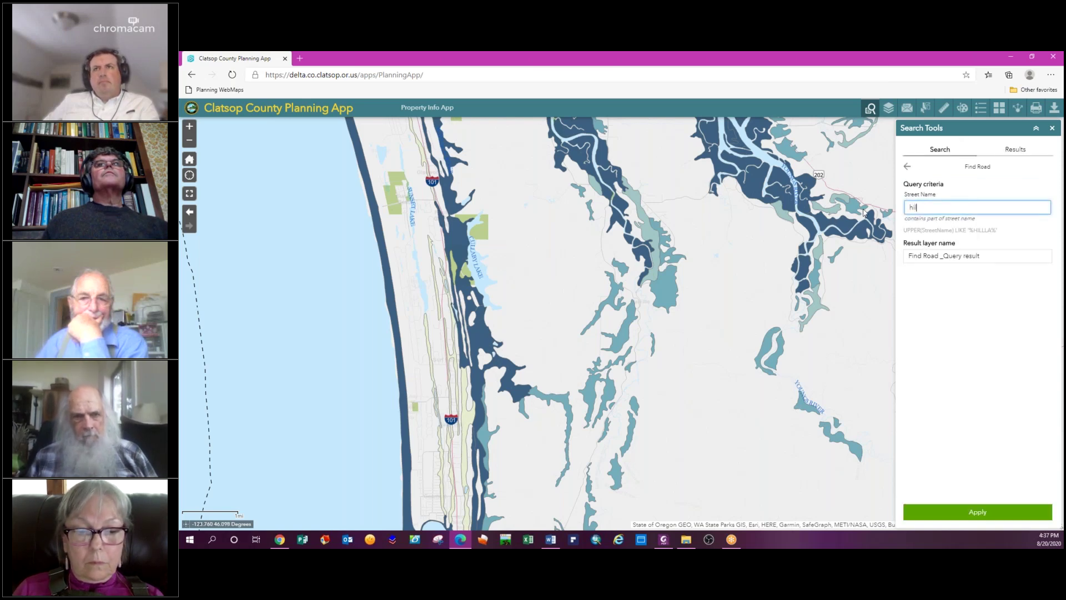
type("l")
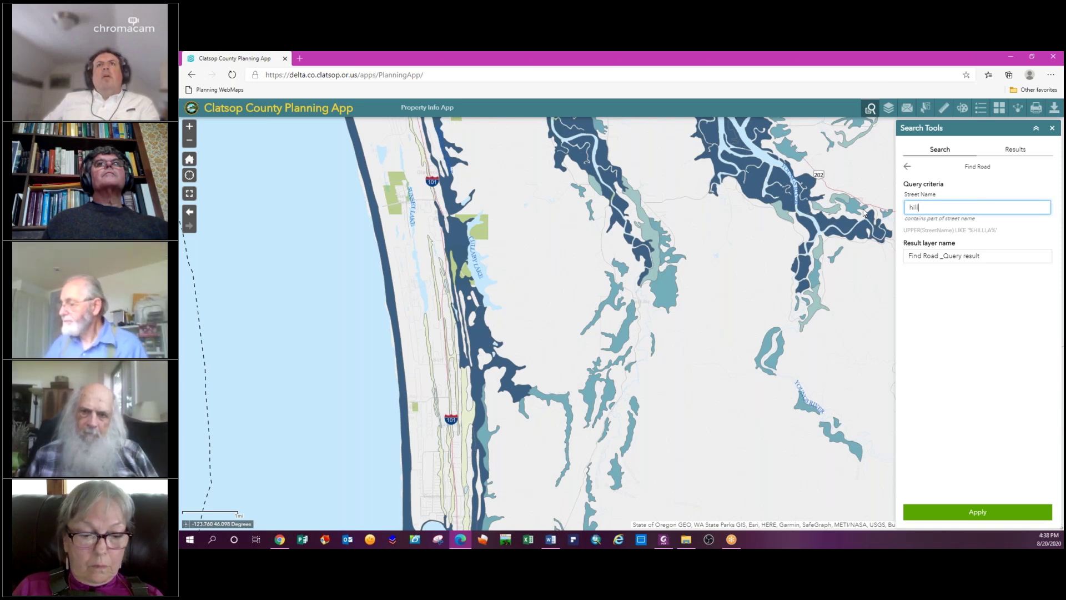
key("Return")
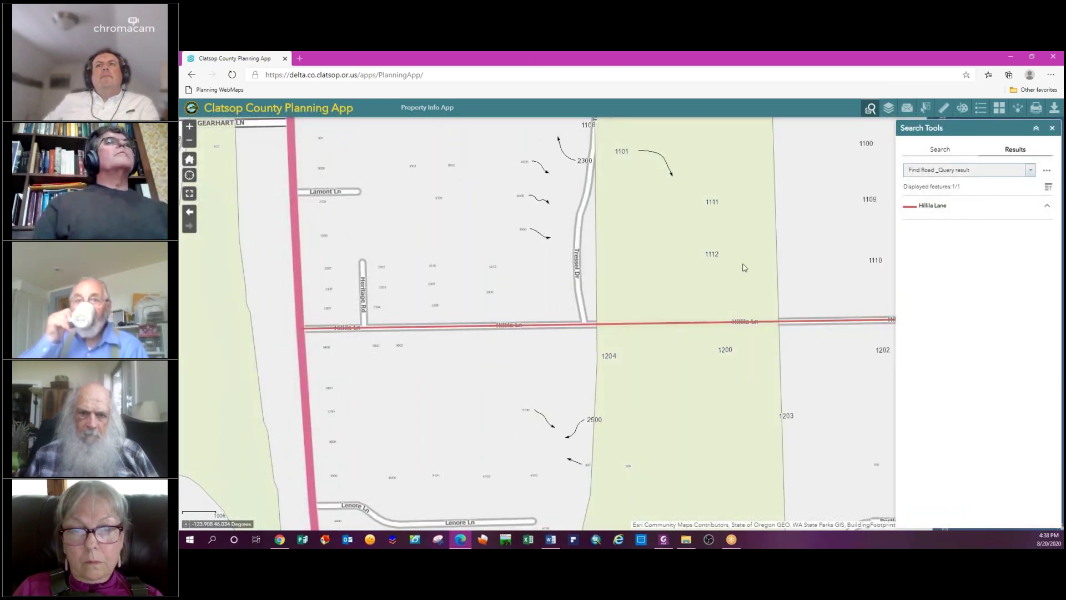
Show the Taxlots layer and check the property details of tax lot 1204 south of Hillila Lane.
left_click(870, 110)
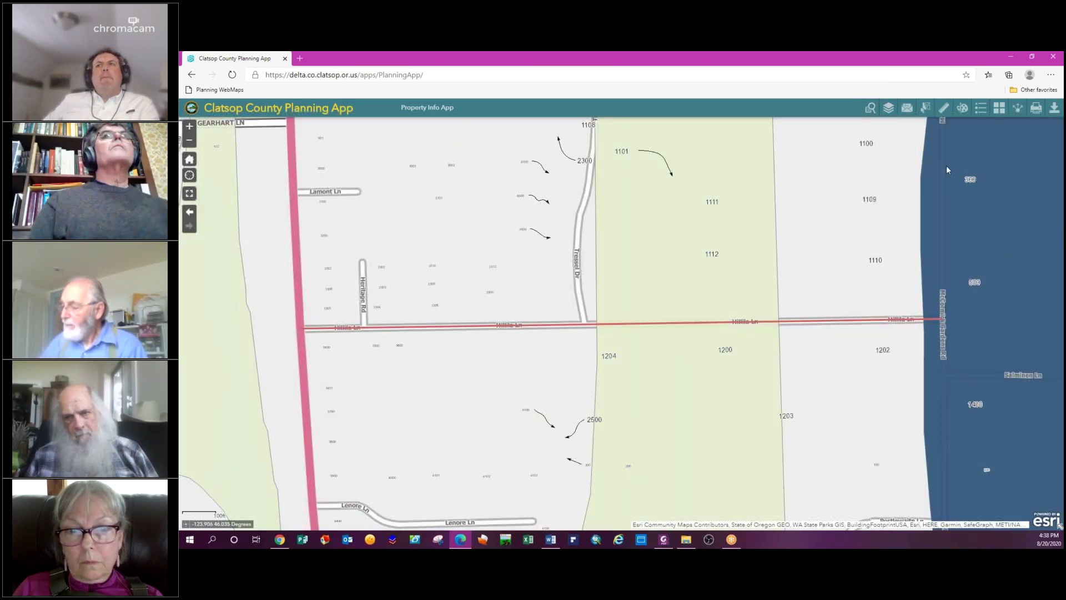
left_click(870, 114)
left_click(888, 108)
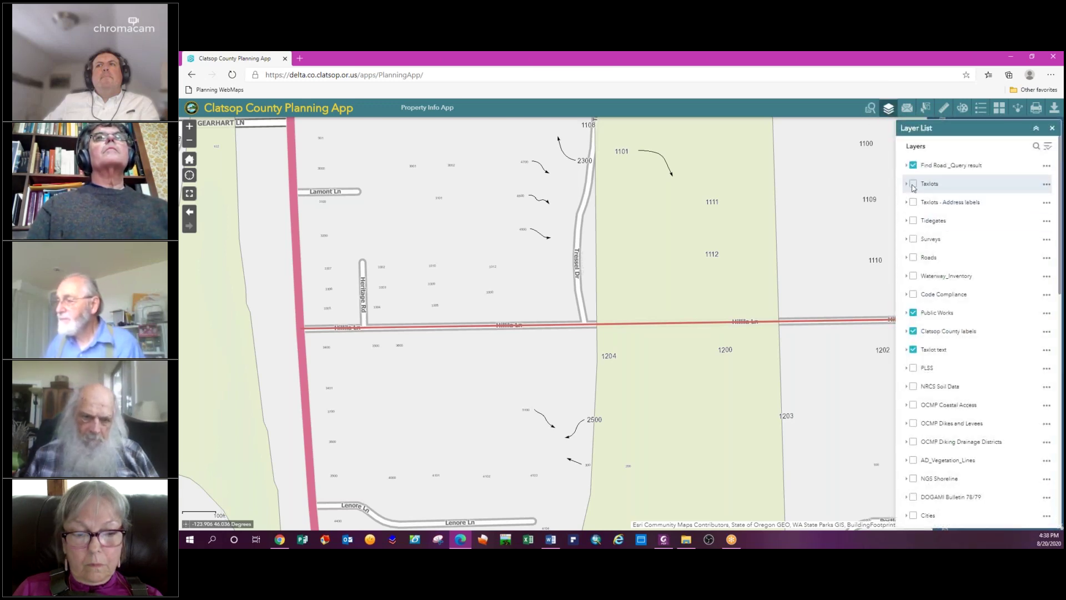
left_click(913, 184)
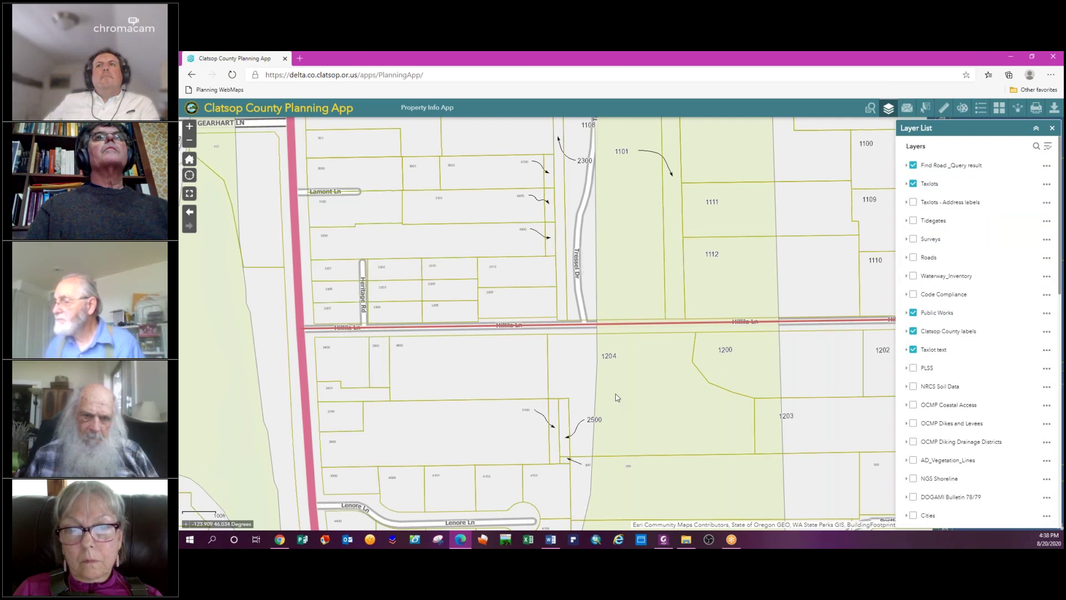
left_click(582, 379)
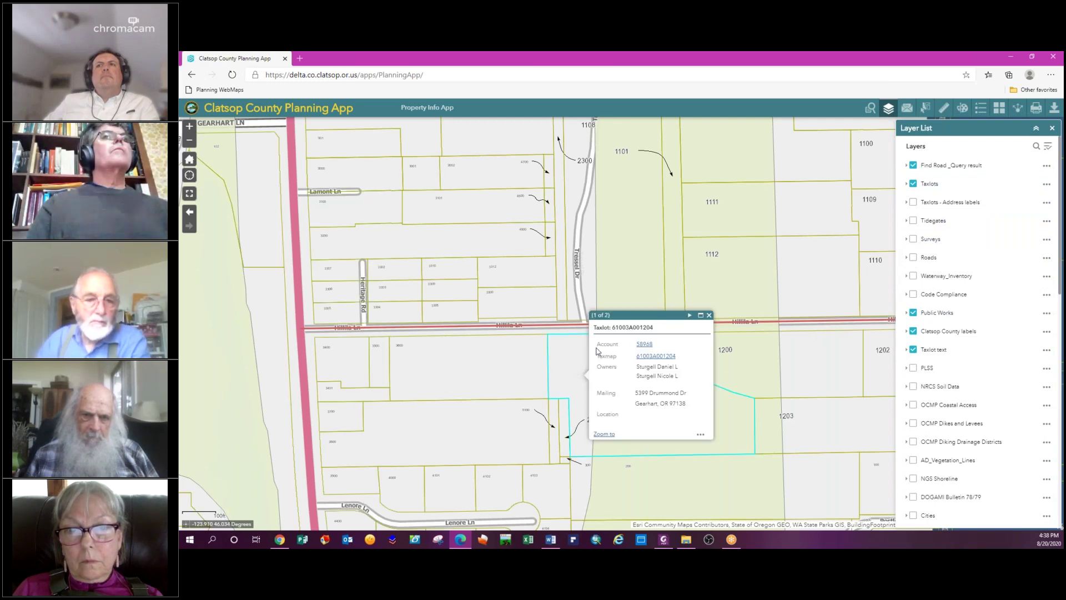
left_click(709, 315)
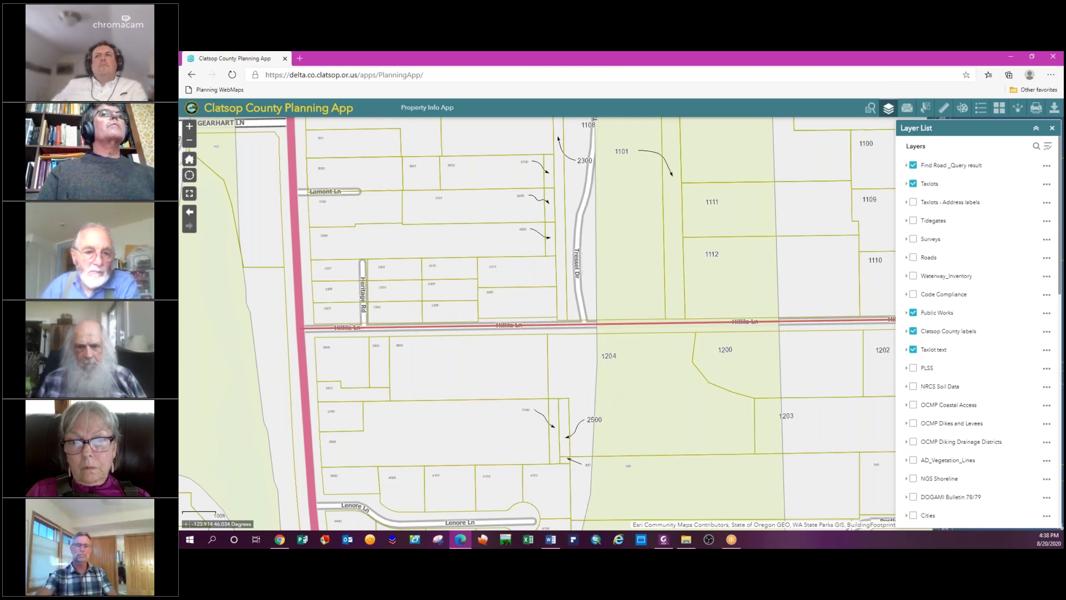
Place the AgencyDecision PDF window beside tax lot 1204 on the map, compare Figure 6 with it, and put the PDF away.
left_click_drag(183, 65, 375, 66)
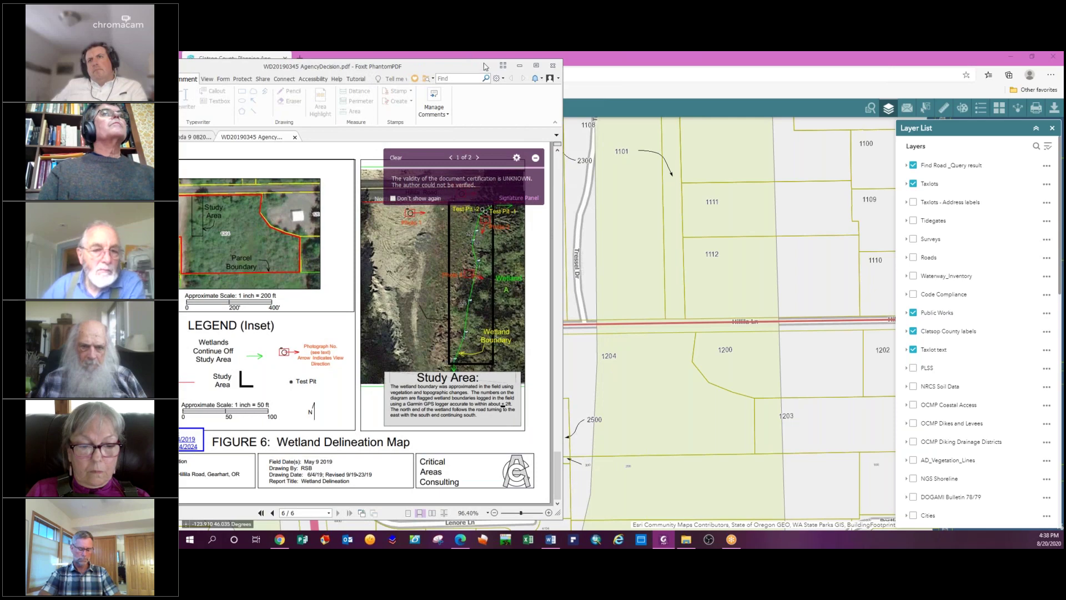
left_click_drag(478, 70, 456, 75)
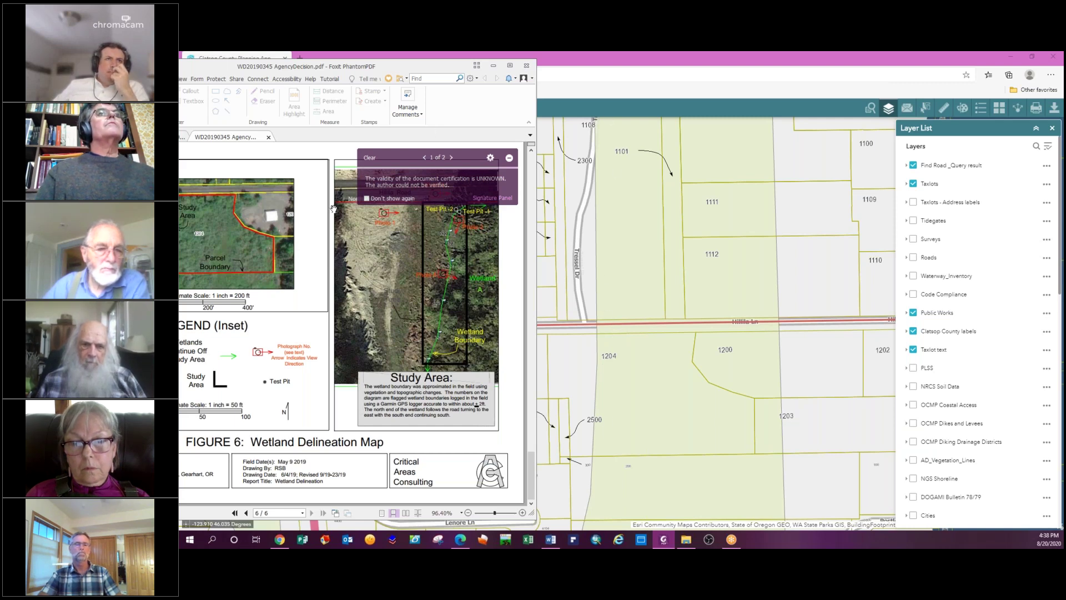
left_click(492, 66)
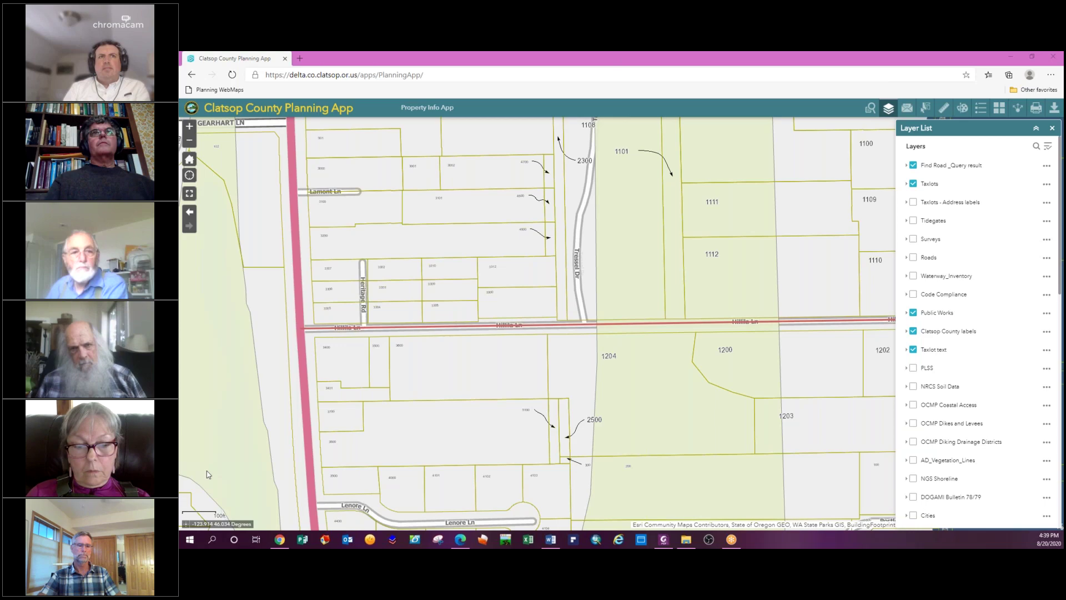
Minimize the planning map, return to Foxit PhantomPDF at full size, and show the action items in the CCAC agenda.
left_click(1009, 56)
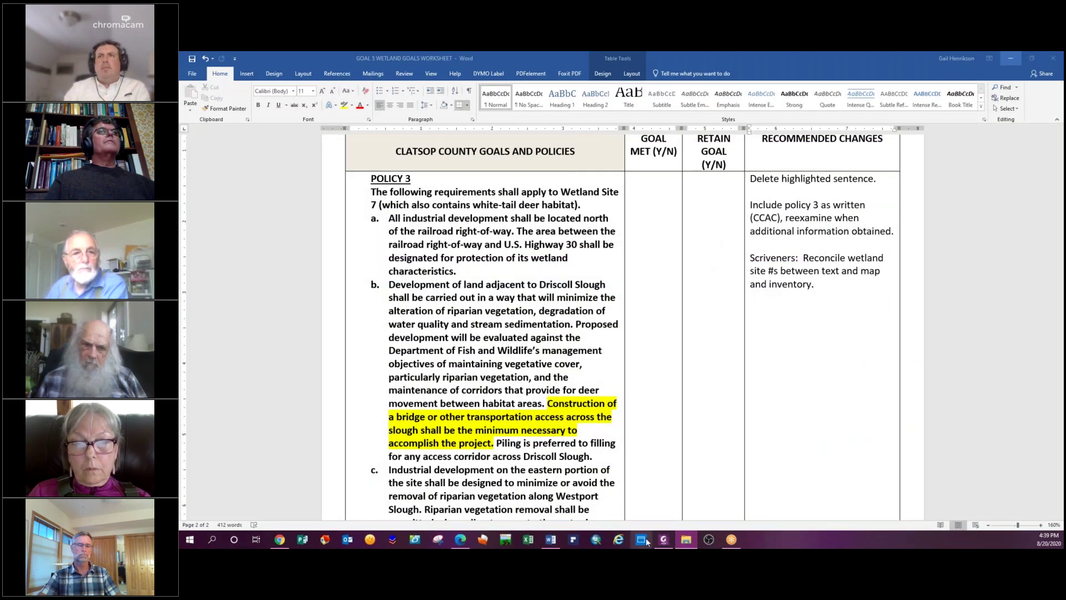
left_click(663, 539)
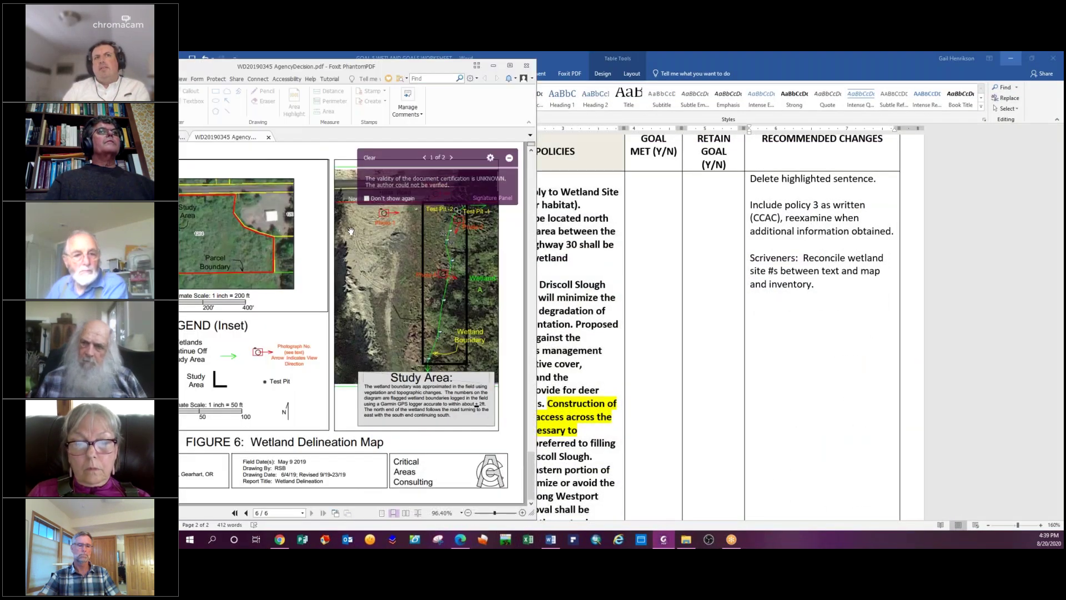
double_click(389, 69)
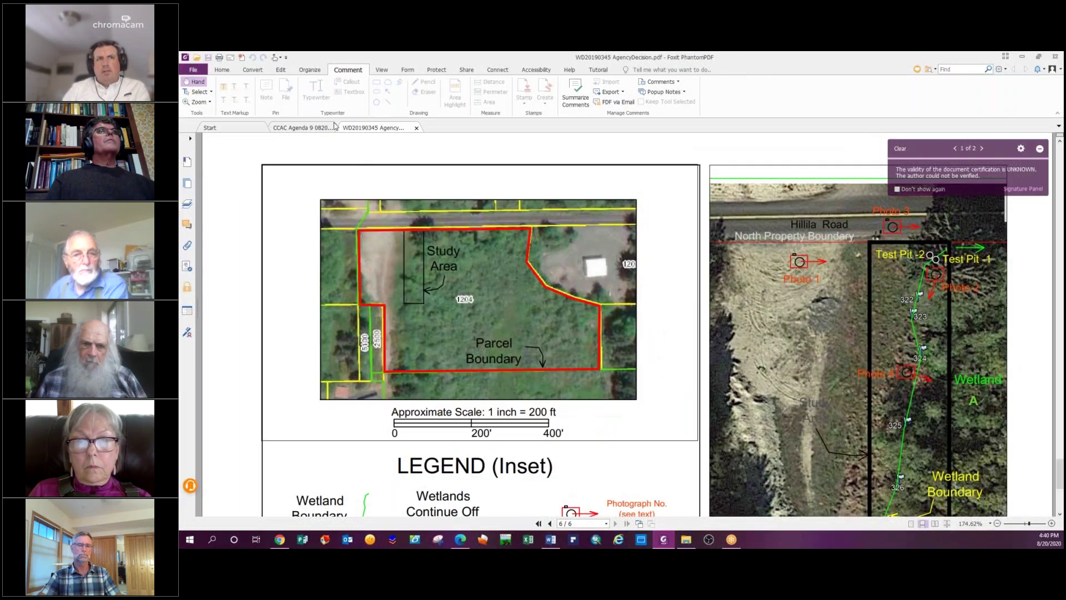
left_click(308, 128)
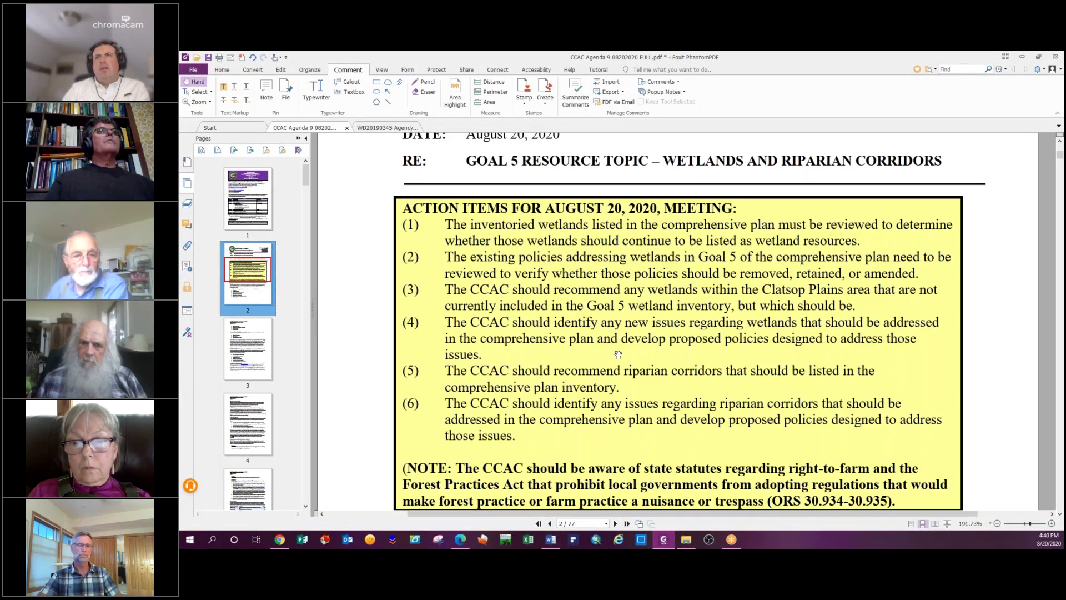
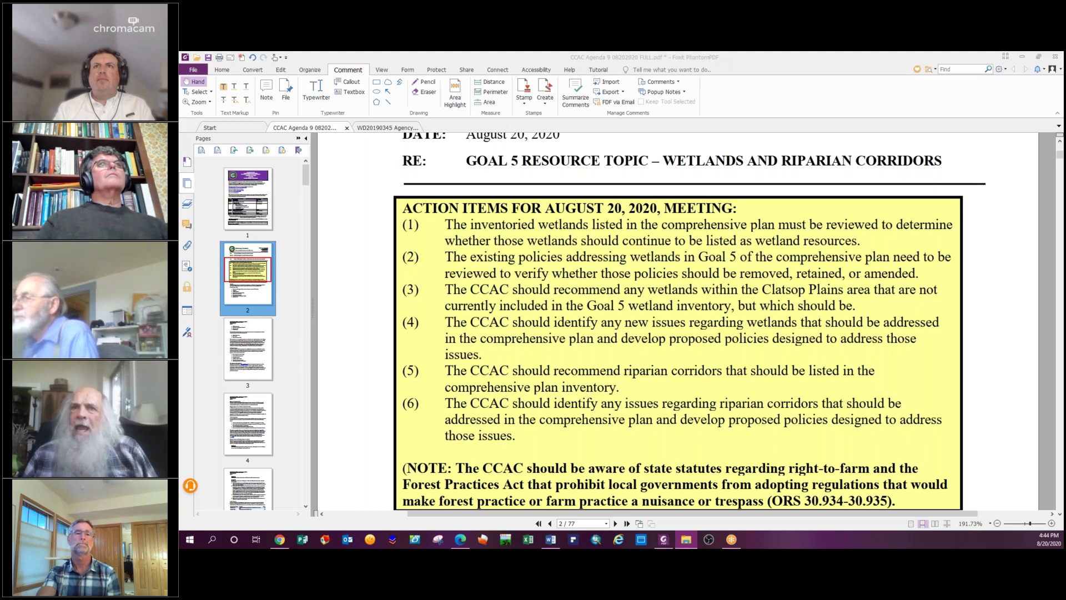
Switch to the Wetlands - New Policies Worksheet in Word and begin the first wetland policy issue with "Newly emergent".
key("alt+Tab")
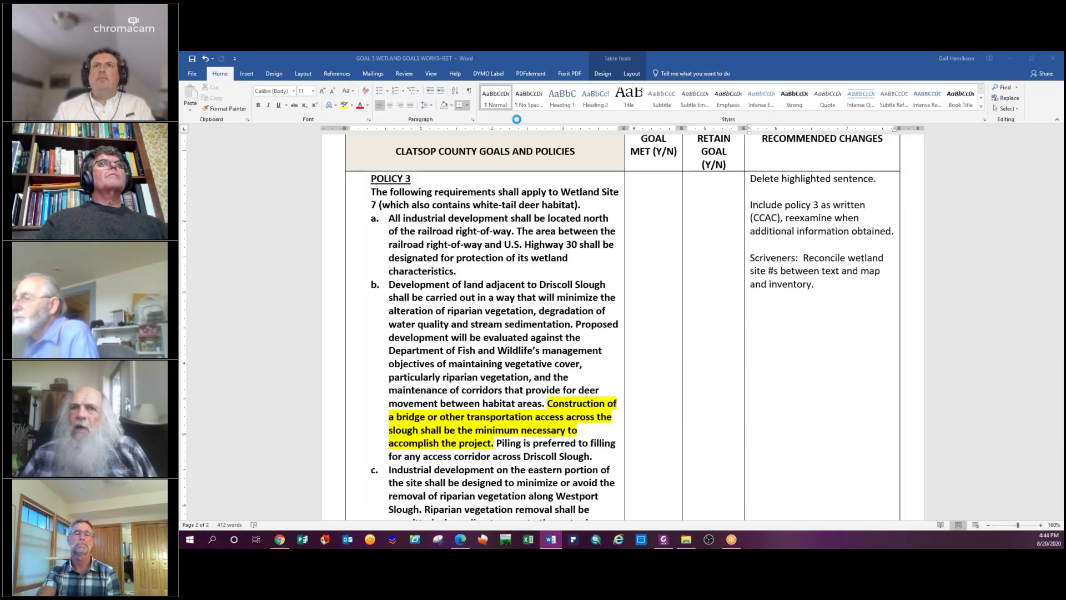
key("alt+Tab")
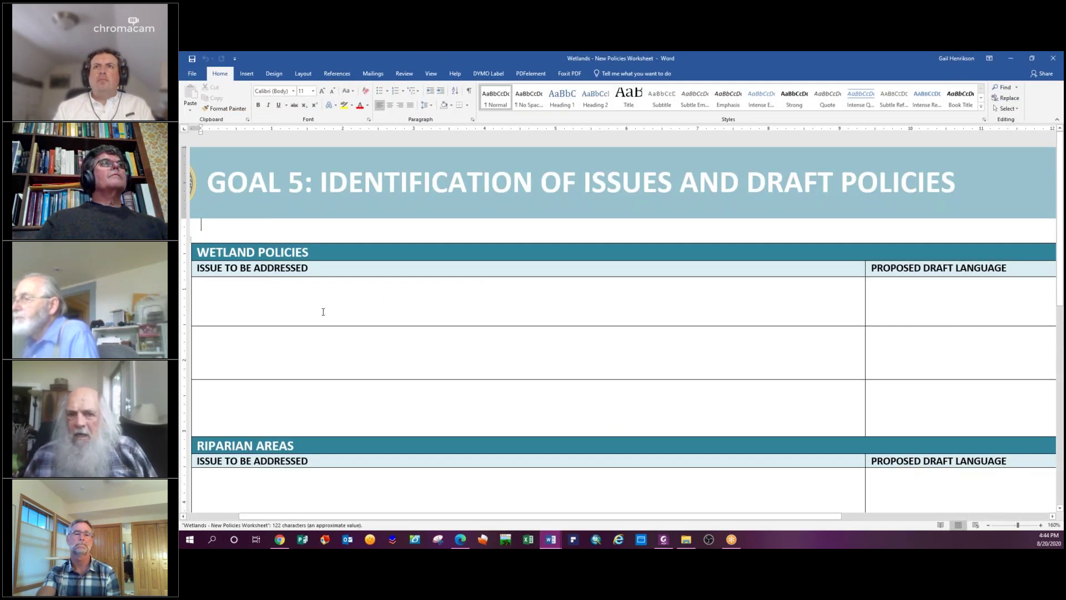
left_click(290, 318)
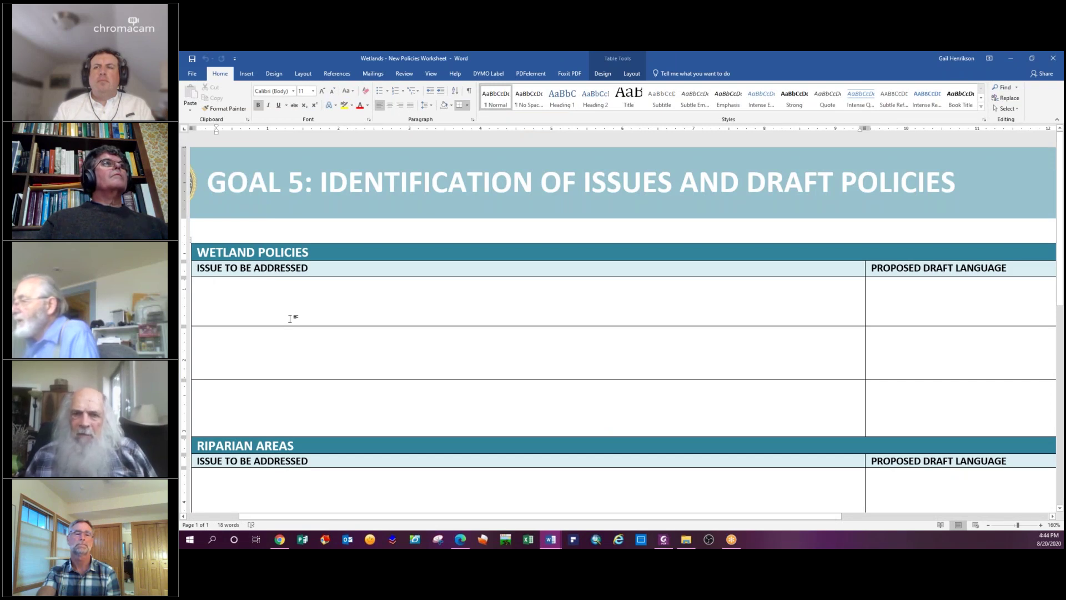
type("Newly e")
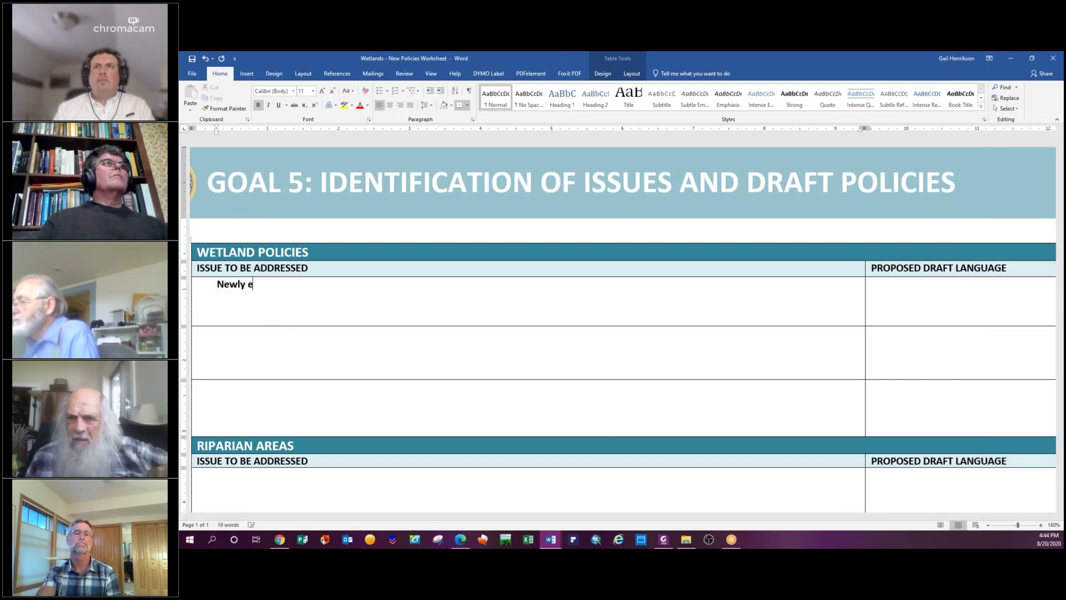
type("mergent we")
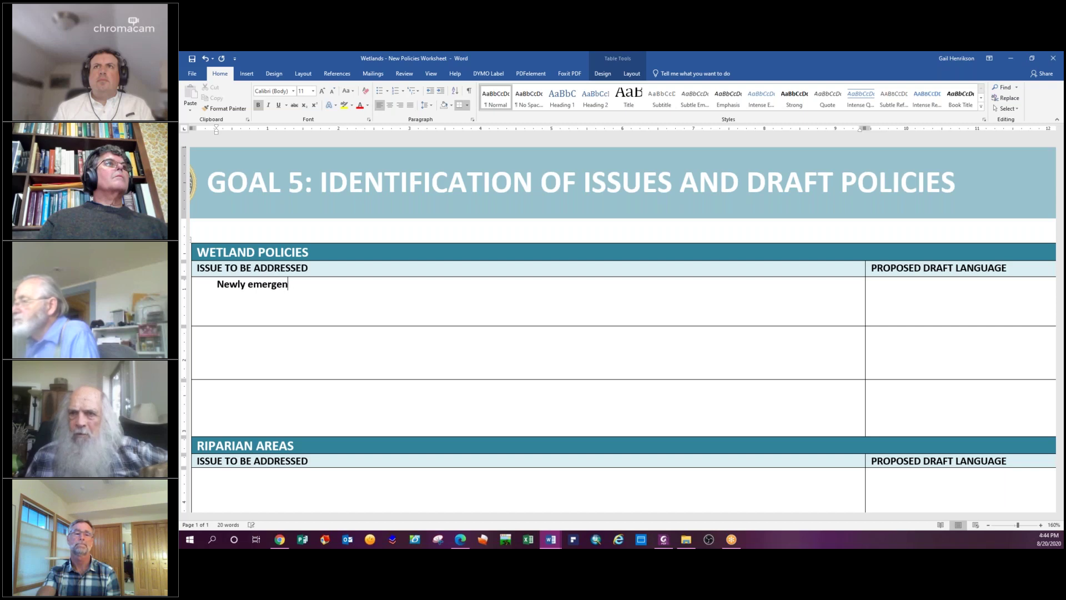